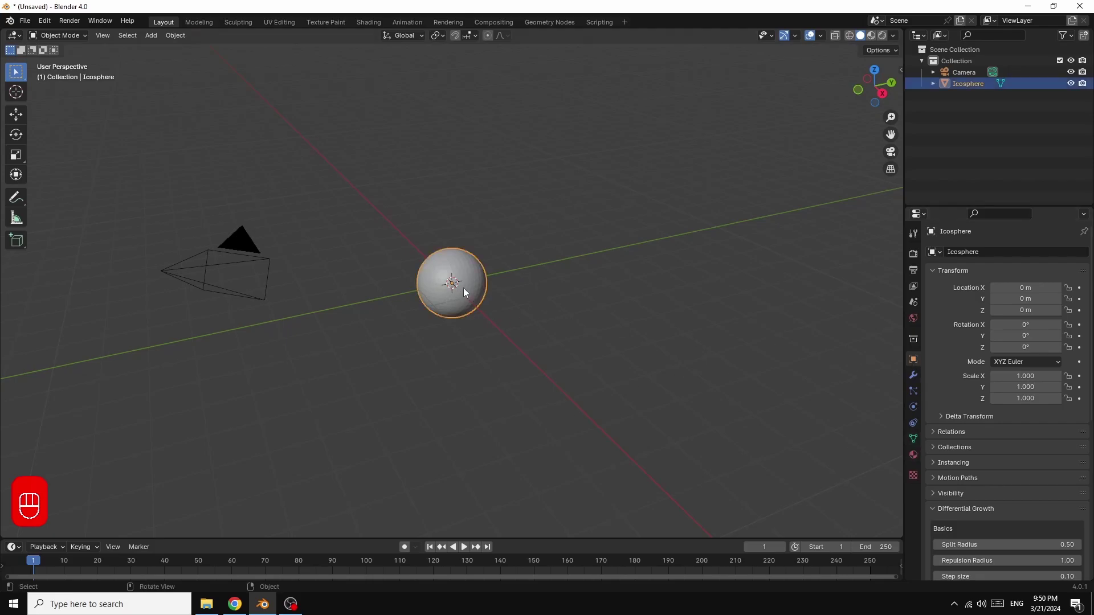
# Add an Edge Split modifier to the icosphere and set its edge angle to 0°
pyautogui.click(914, 375)
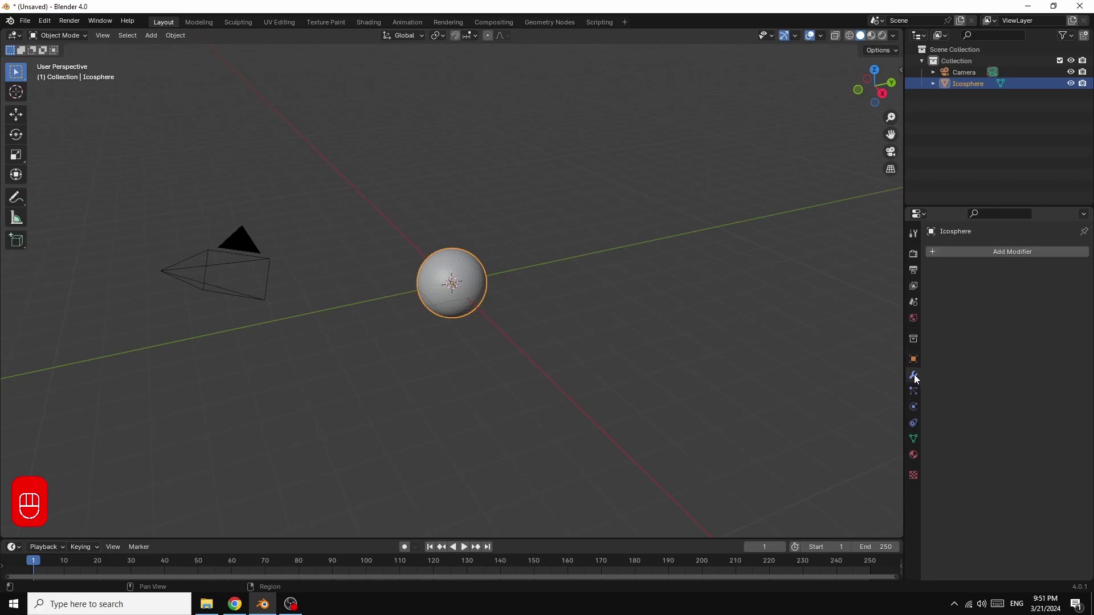
pyautogui.click(1004, 254)
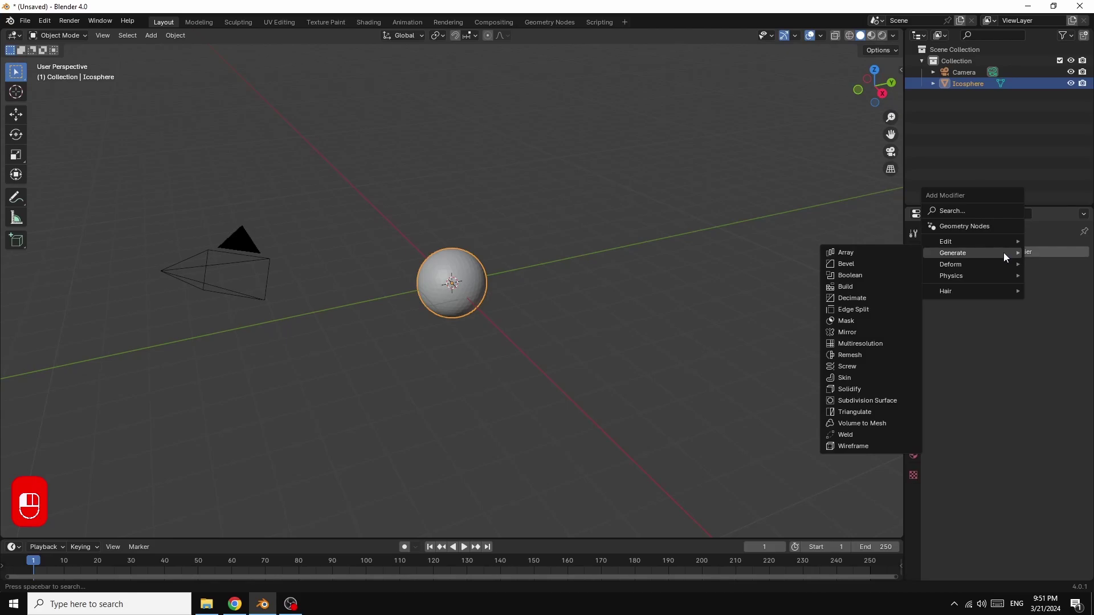
pyautogui.click(853, 310)
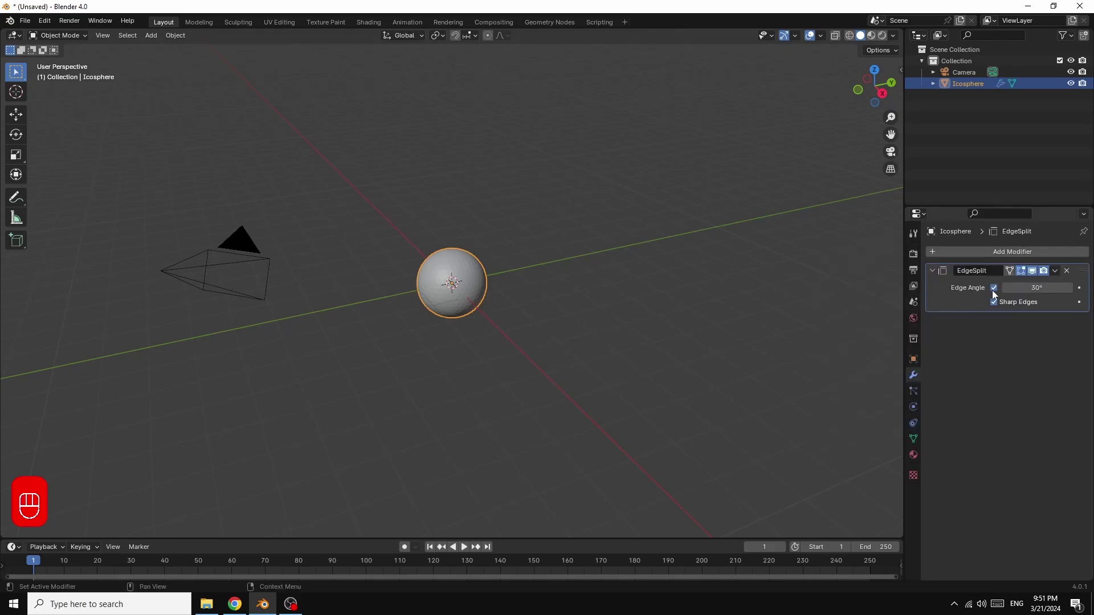
pyautogui.moveTo(1040, 289); pyautogui.dragTo(1044, 288)
pyautogui.write('0')
pyautogui.press('Return')
# Add a Smooth modifier to the icosphere below the Edge Split and set its factor to 0.364
pyautogui.click(1003, 250)
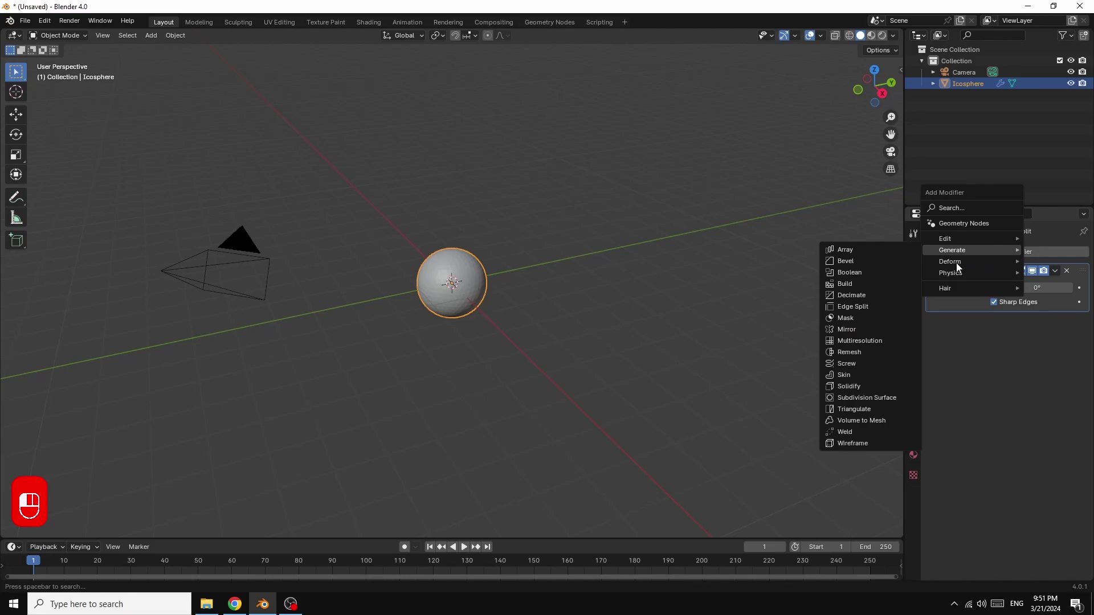
pyautogui.moveTo(955, 264)
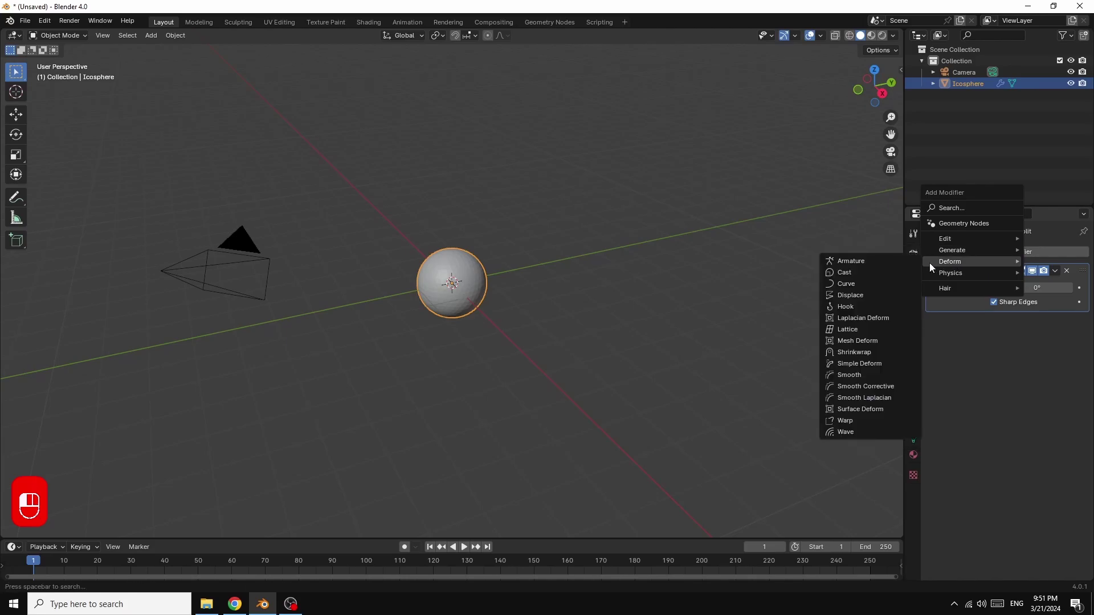
pyautogui.click(850, 375)
pyautogui.scroll(7, 680, 326)
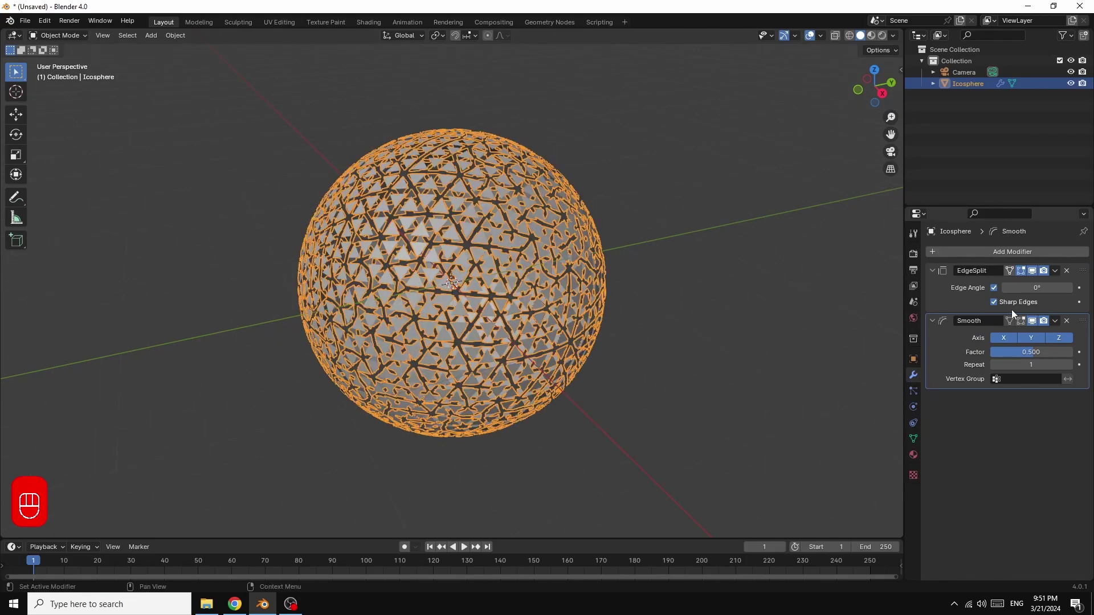
pyautogui.moveTo(1031, 357)
pyautogui.mouseDown()
pyautogui.moveTo(1059, 357)
pyautogui.moveTo(1016, 357)
pyautogui.moveTo(1065, 357)
pyautogui.moveTo(1016, 357)
pyautogui.moveTo(1033, 352)
pyautogui.mouseUp()
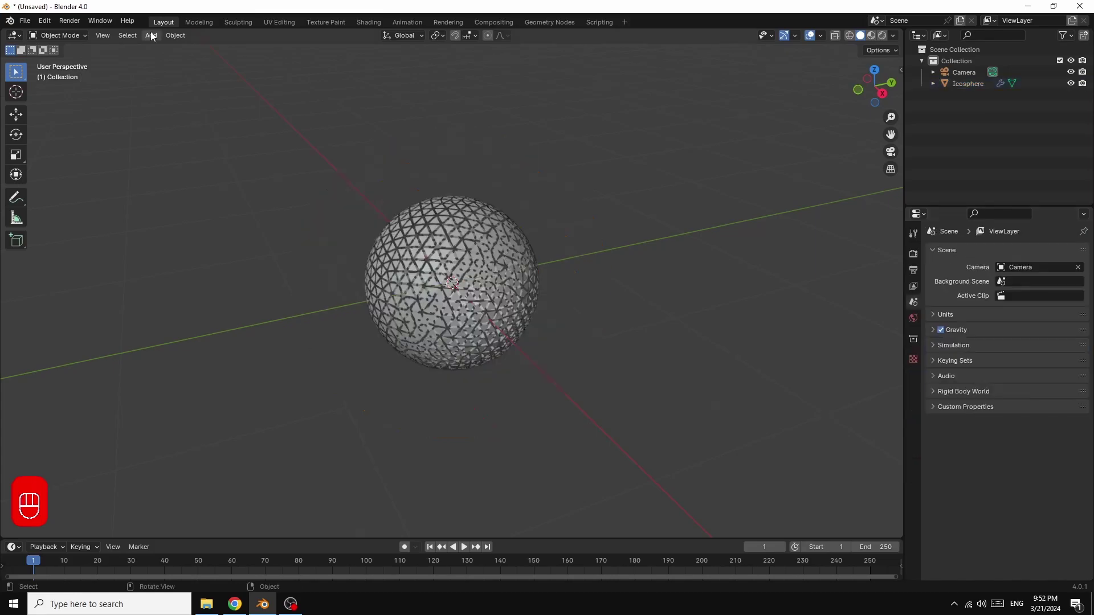
# Add a sphere-shaped empty at the world origin, around the icosphere
pyautogui.click(151, 35)
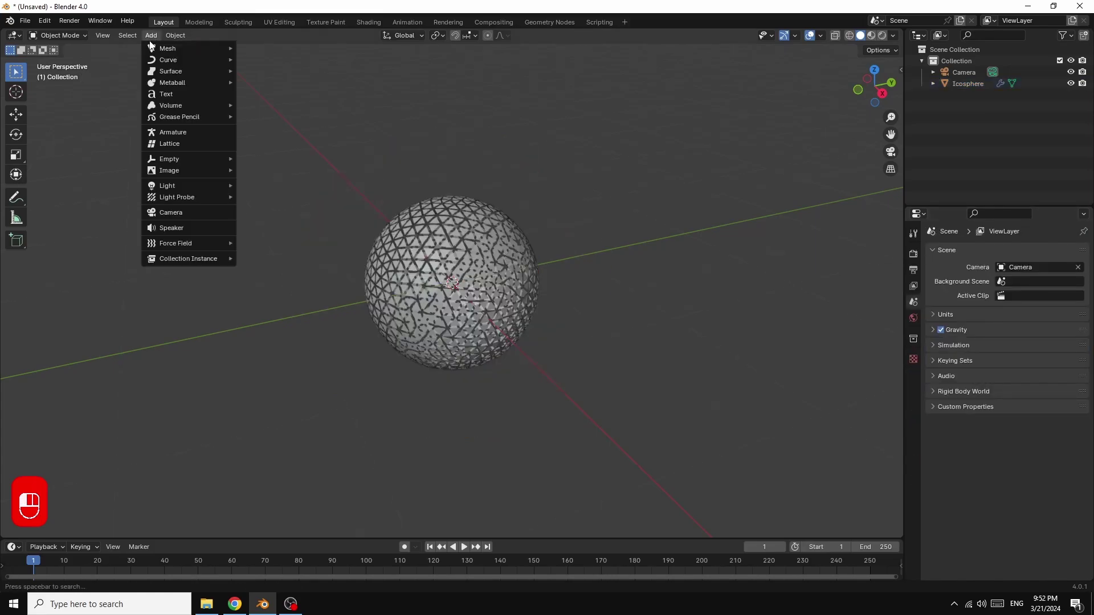
pyautogui.moveTo(158, 51)
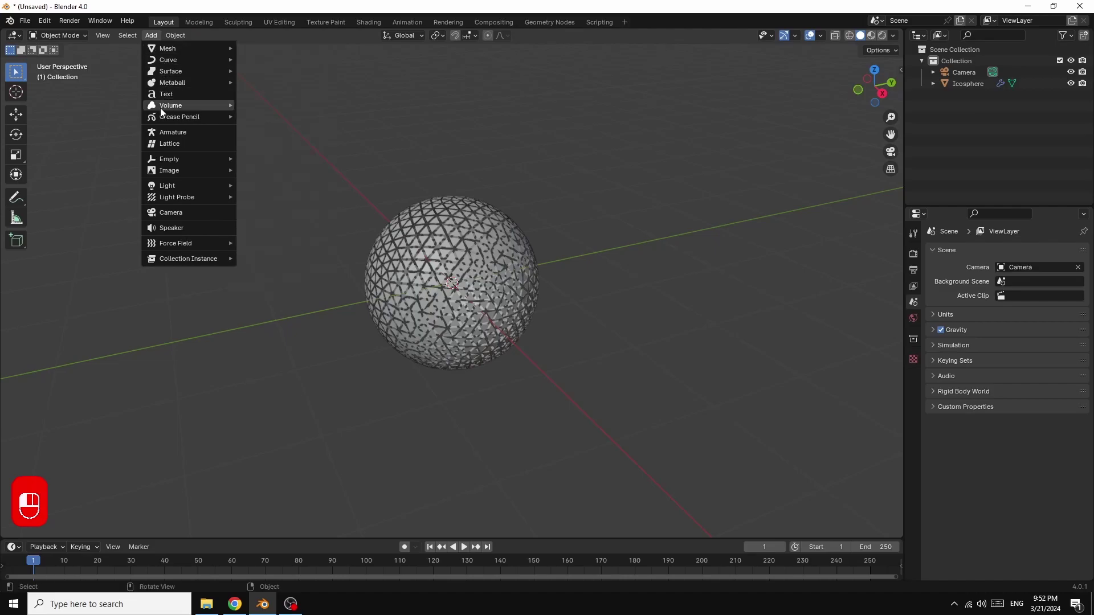
pyautogui.moveTo(161, 159)
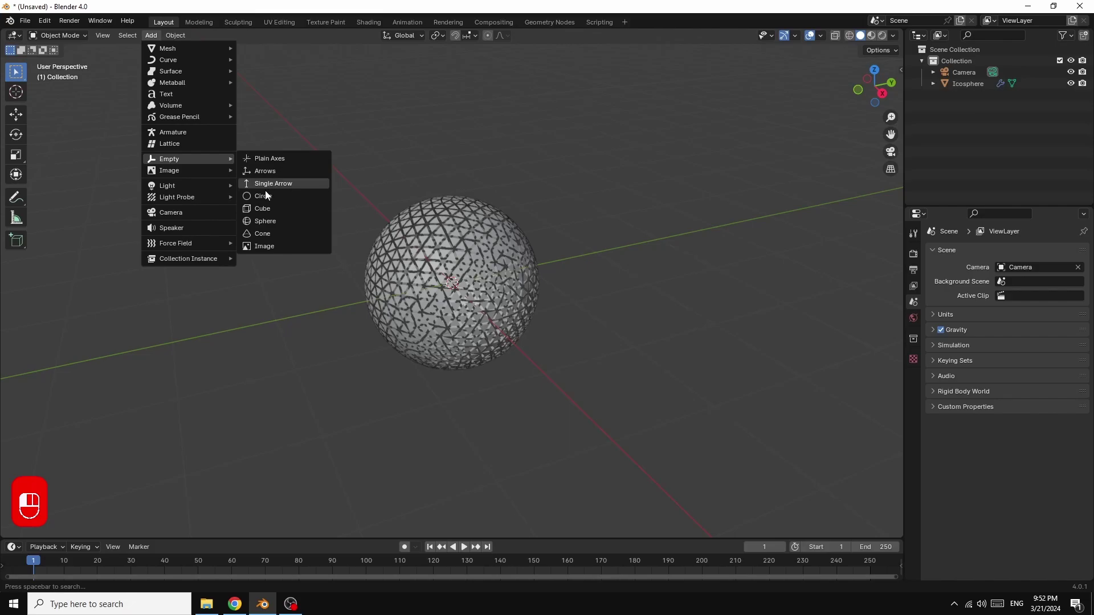
pyautogui.click(262, 222)
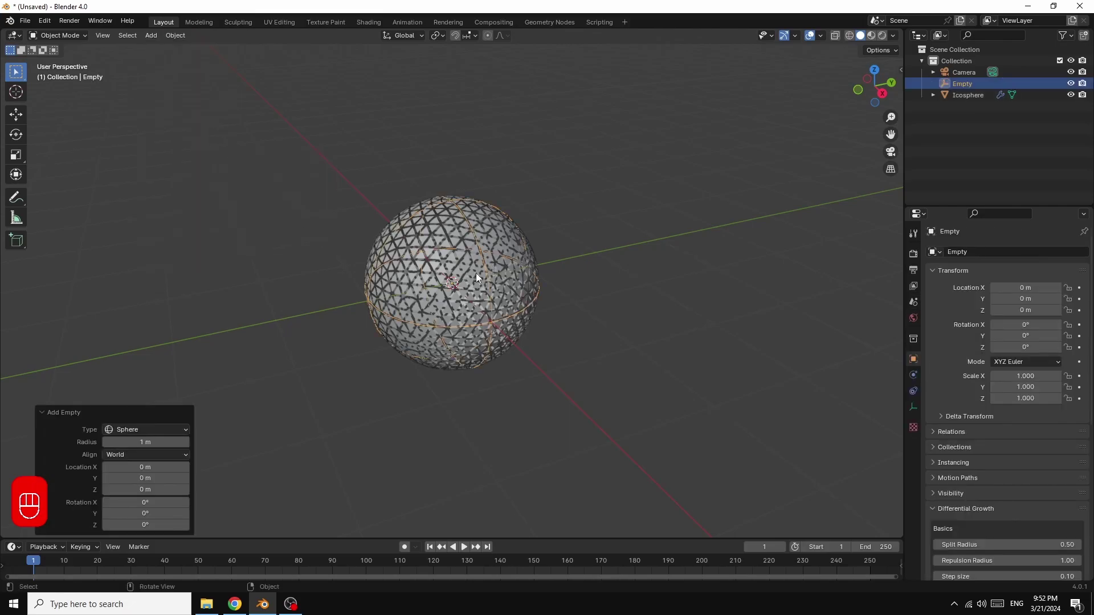
# Parent the sphere empty to the icosphere with the Object parent type, then clear the selection
pyautogui.press('shift')
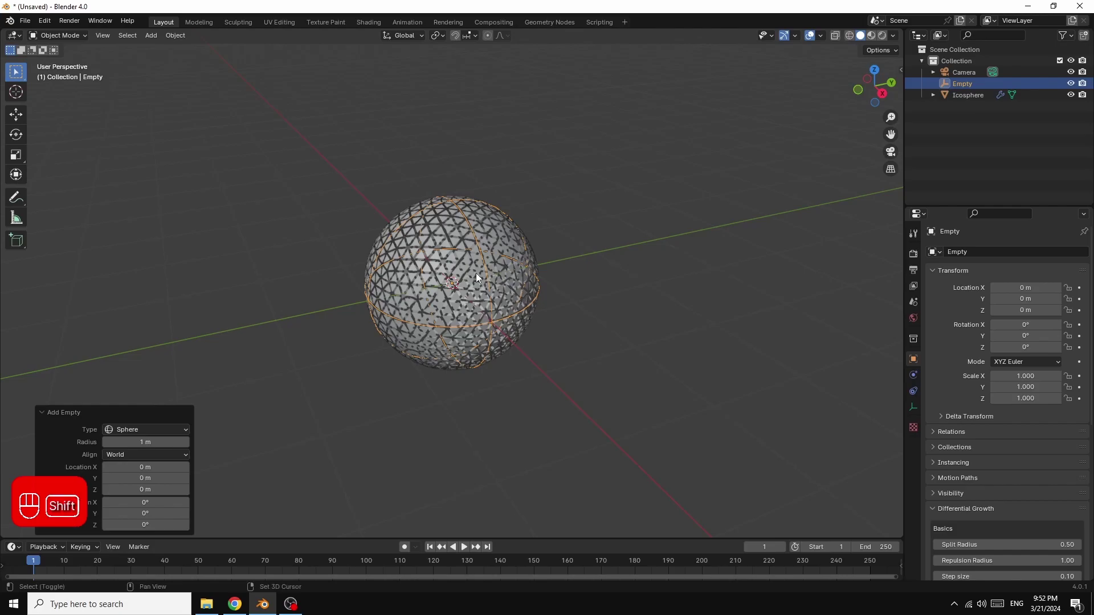
pyautogui.keyDown('shift'); pyautogui.click(400, 244); pyautogui.keyUp('shift')
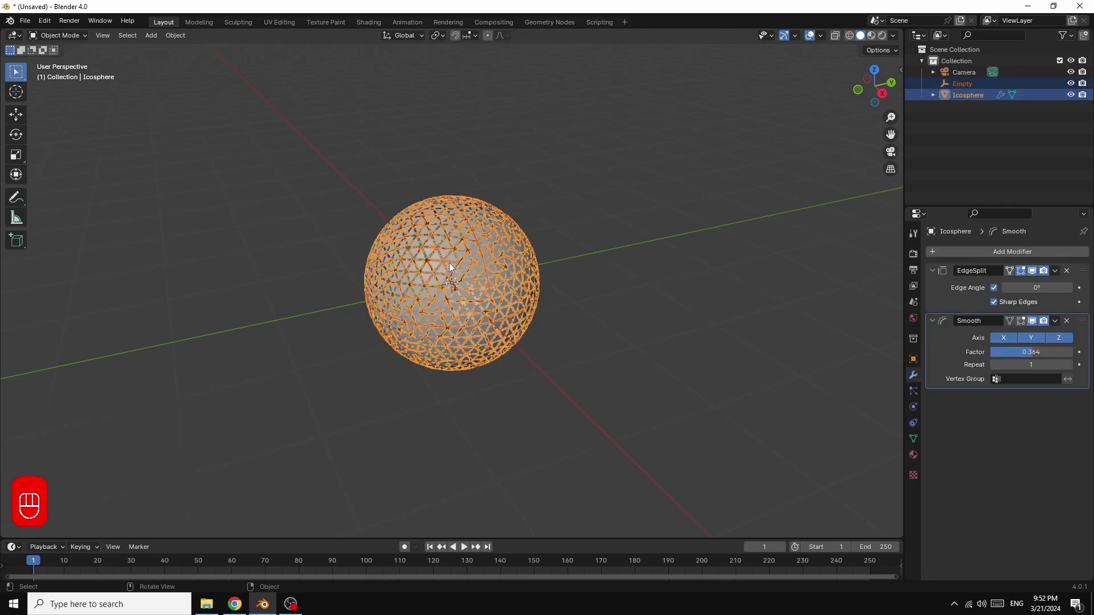
pyautogui.click(176, 34)
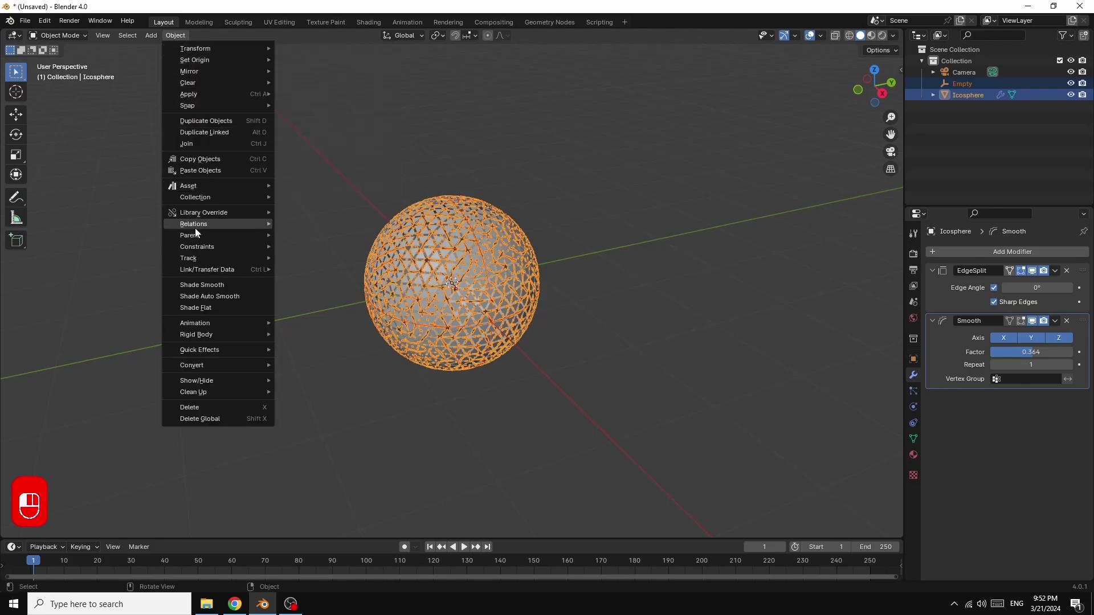
pyautogui.moveTo(192, 237)
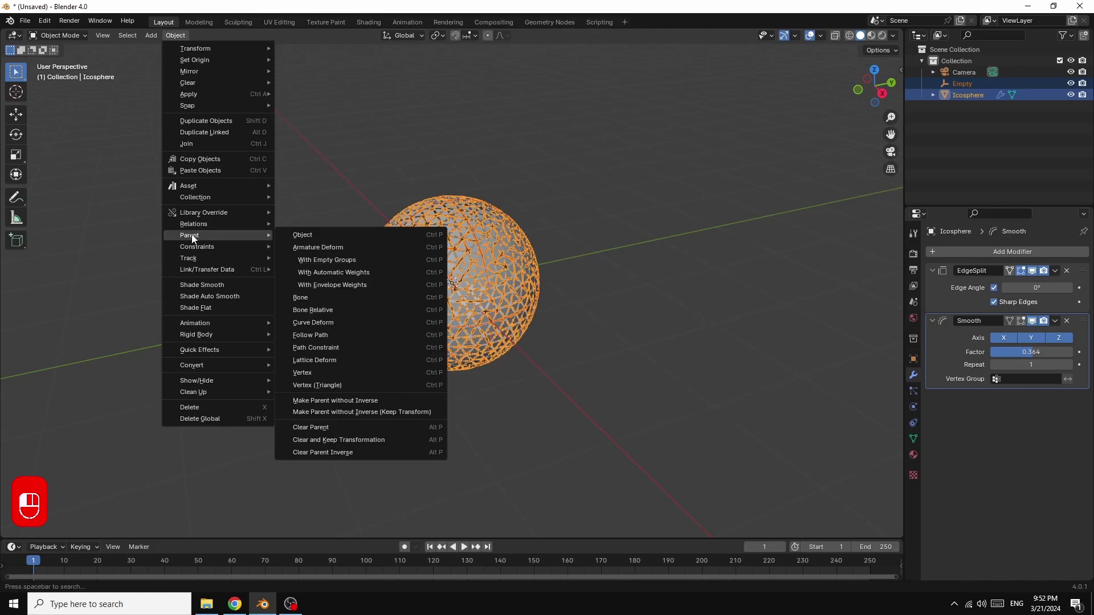
pyautogui.click(320, 237)
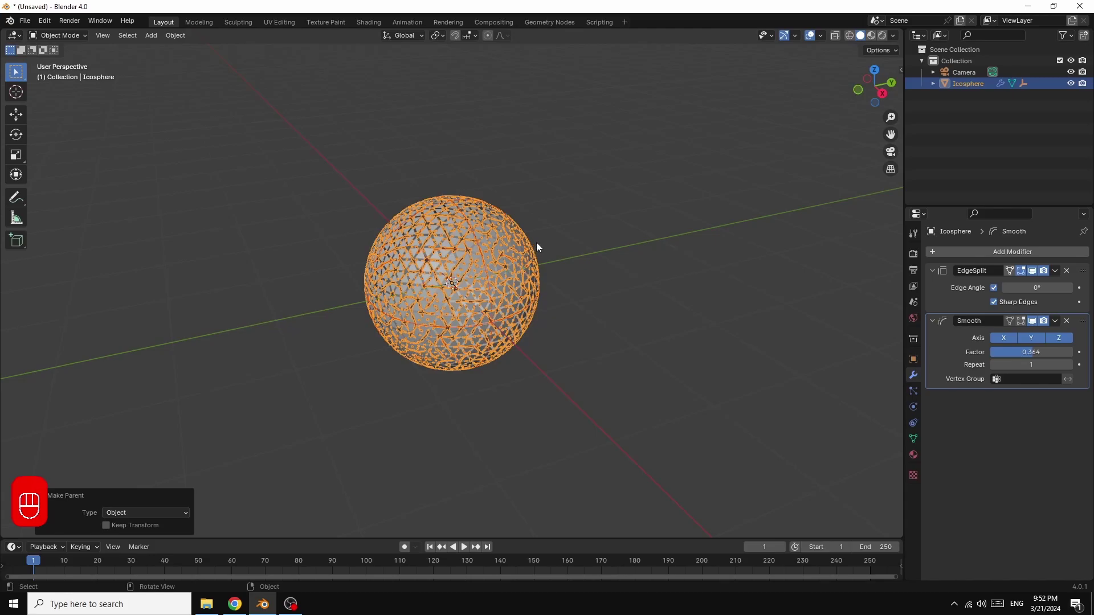
pyautogui.click(757, 165)
# Parent the camera to the icosphere with the Object parent type
pyautogui.scroll(-4, 754, 166)
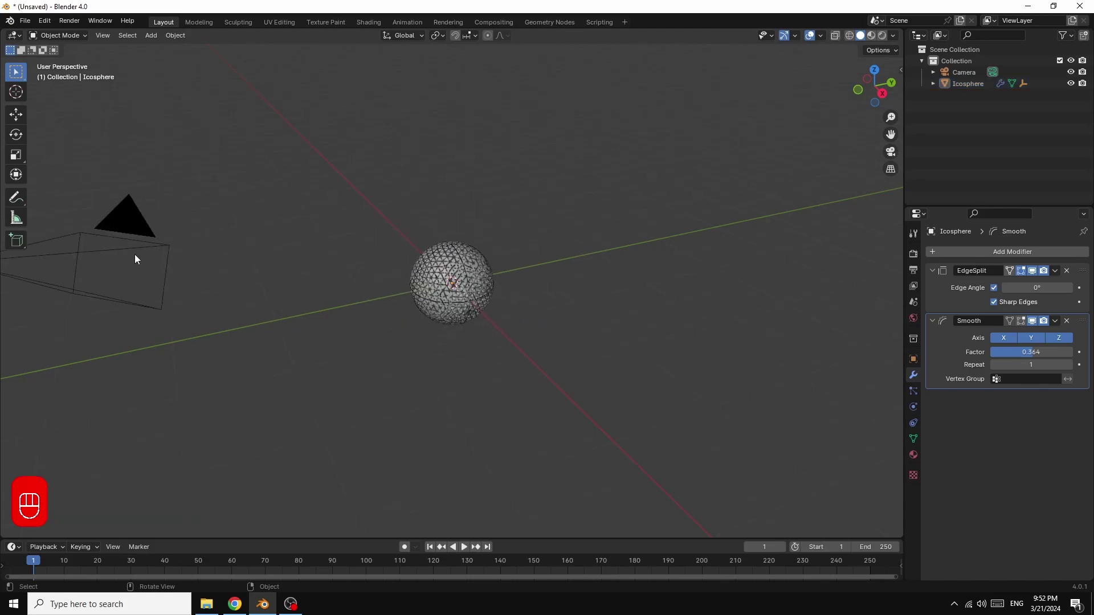
pyautogui.click(97, 234)
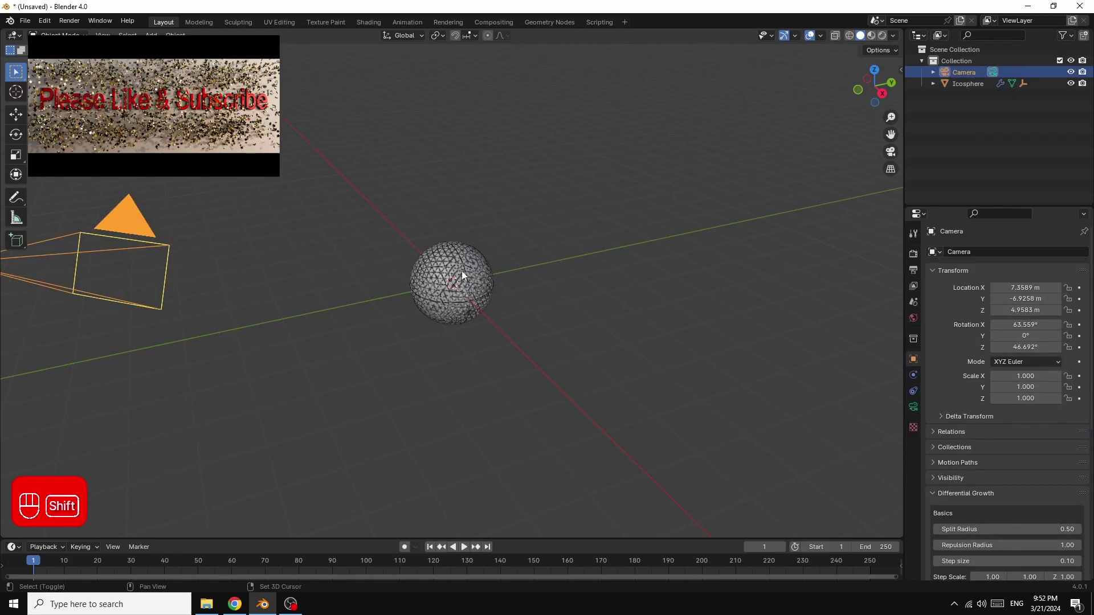
pyautogui.keyDown('shift'); pyautogui.click(469, 302); pyautogui.keyUp('shift')
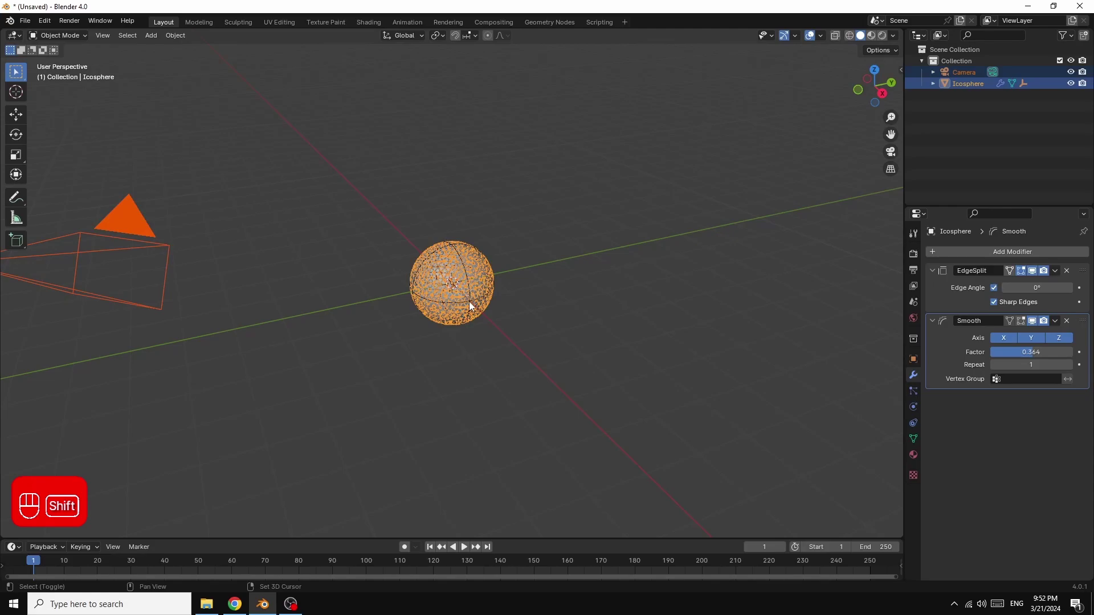
pyautogui.click(176, 35)
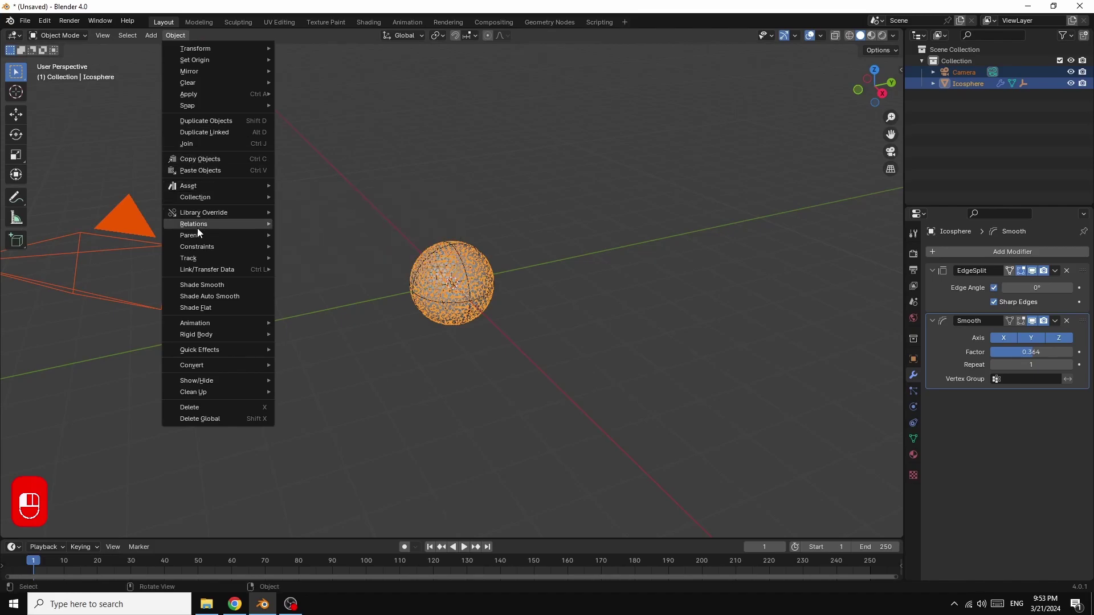
pyautogui.moveTo(197, 236)
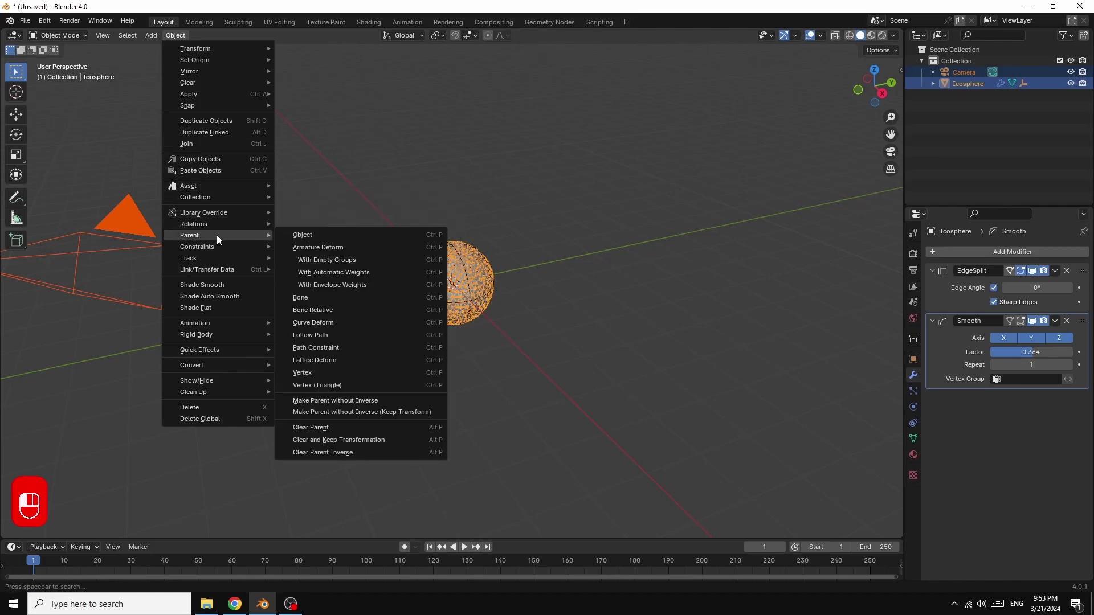
pyautogui.click(299, 235)
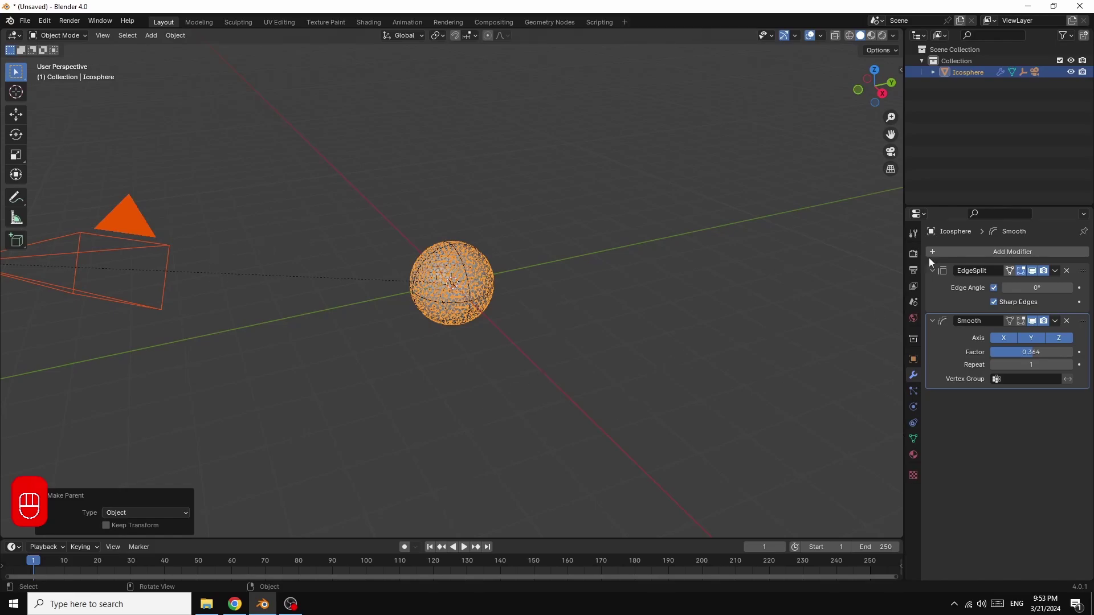
# Insert rotation keyframes on the icosphere at frame 1 with all axes at 0°
pyautogui.click(914, 359)
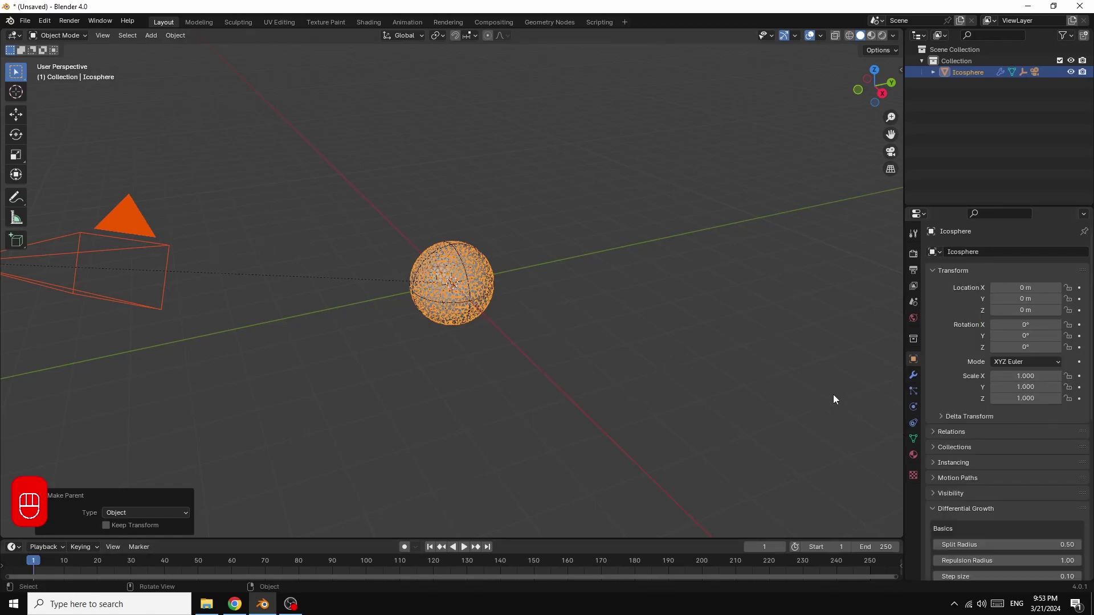
pyautogui.rightClick(1023, 348)
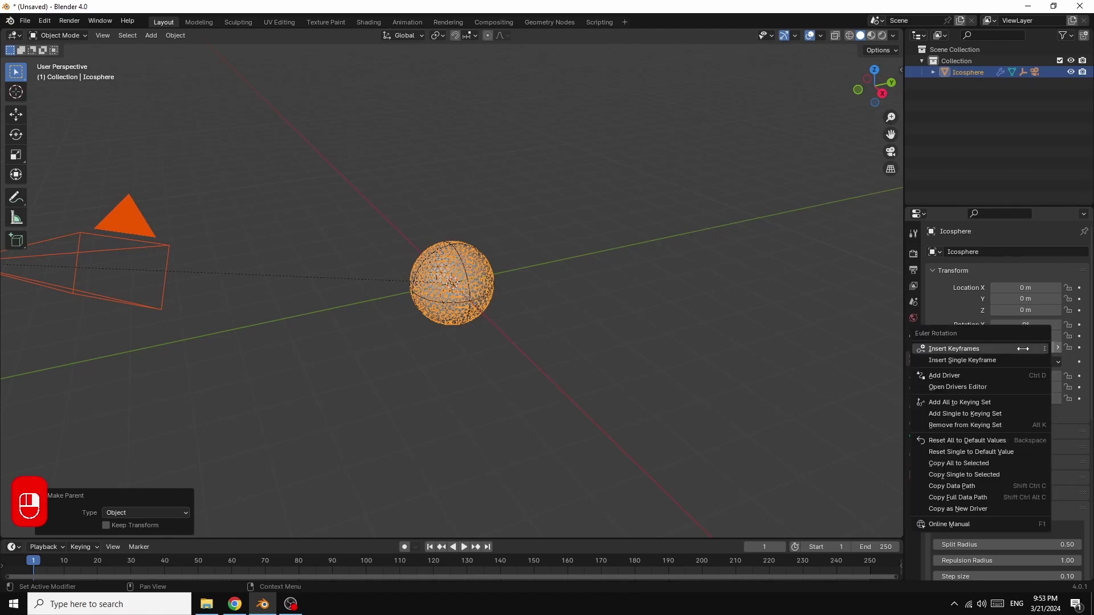
pyautogui.click(980, 347)
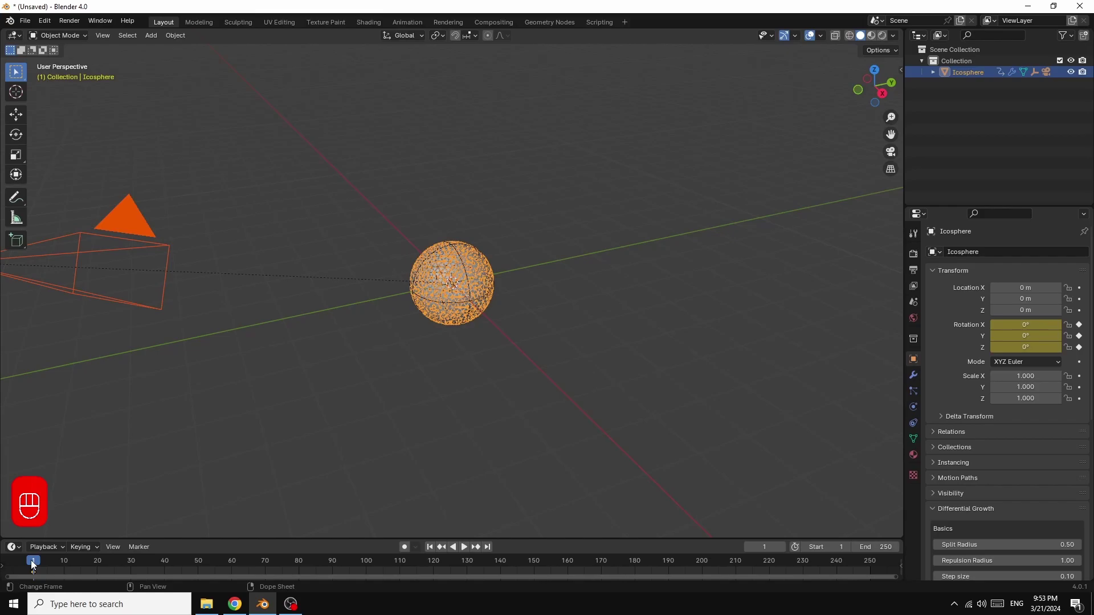
# Keyframe the icosphere's rotation at frame 250 with Z set to 360°, and play the animation to preview the spin
pyautogui.click(488, 547)
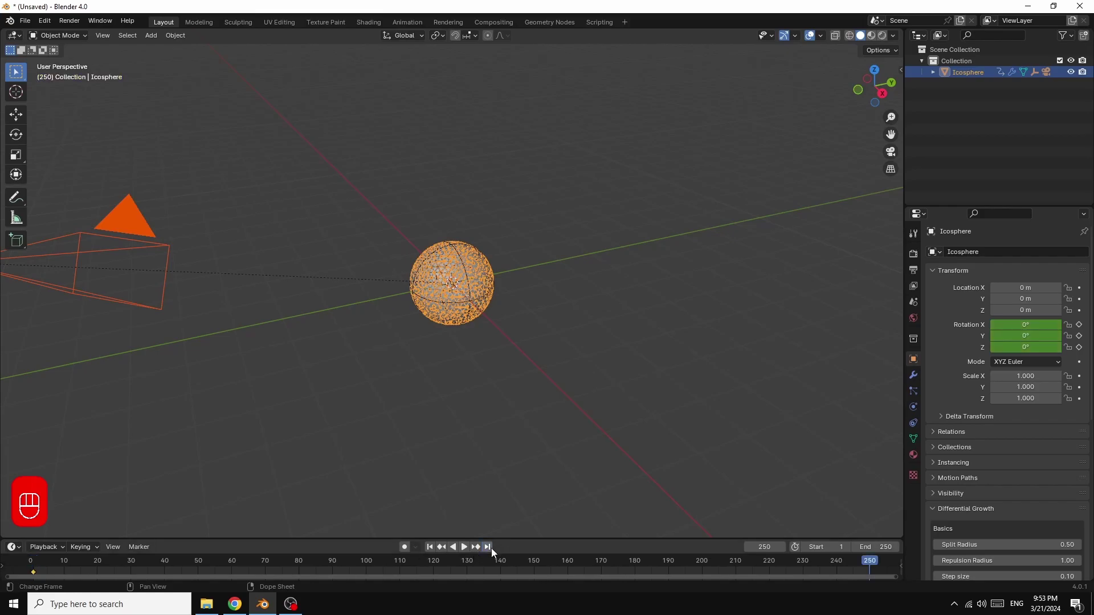
pyautogui.click(1024, 348)
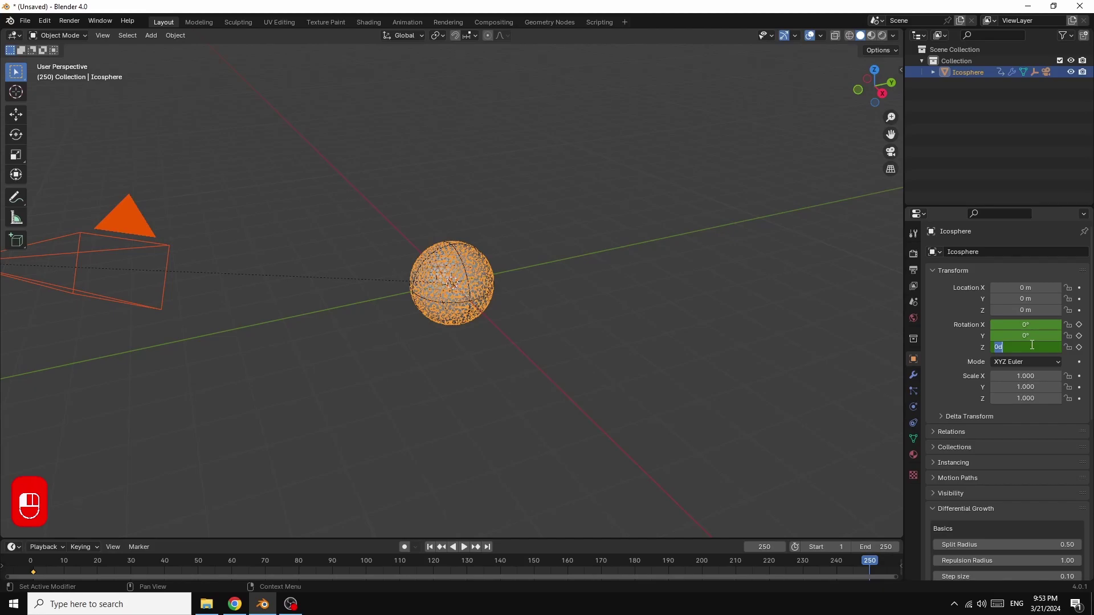
pyautogui.write('360')
pyautogui.press('Return')
pyautogui.press('i')
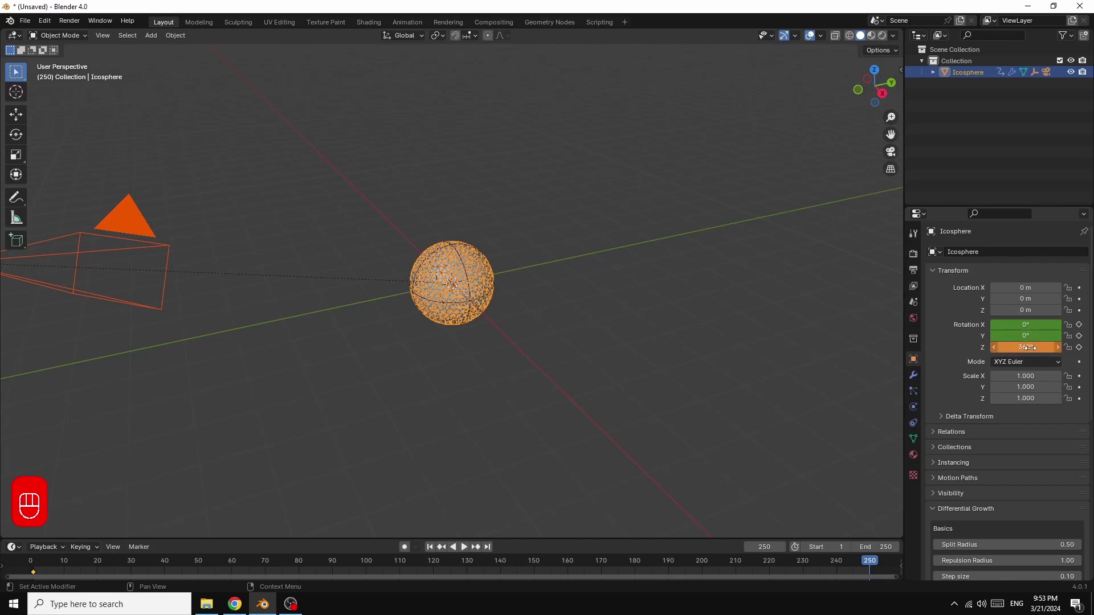
pyautogui.rightClick(1028, 348)
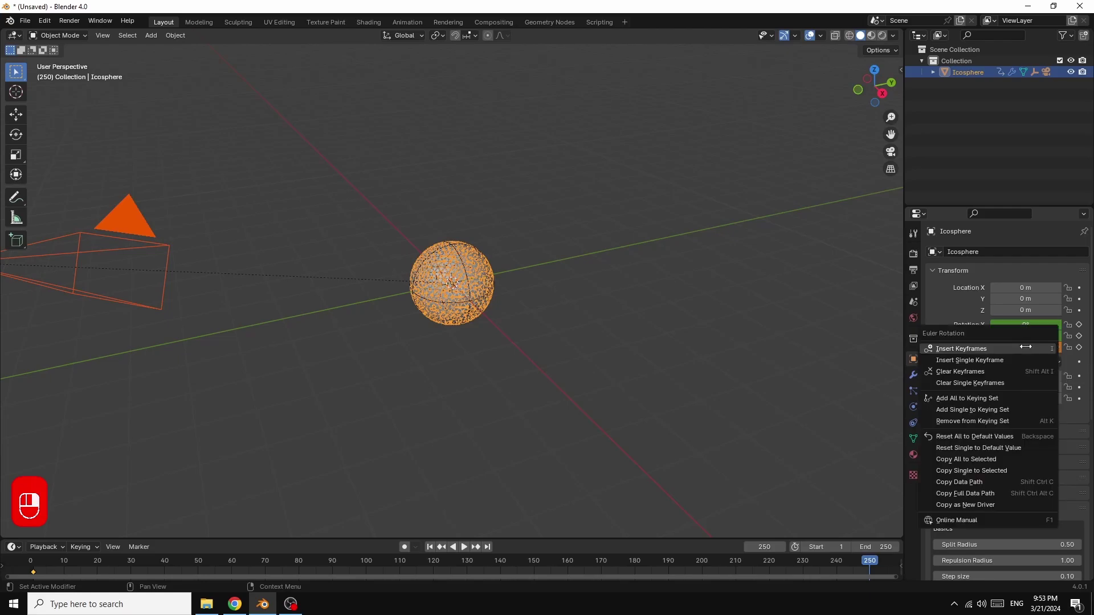
pyautogui.click(985, 350)
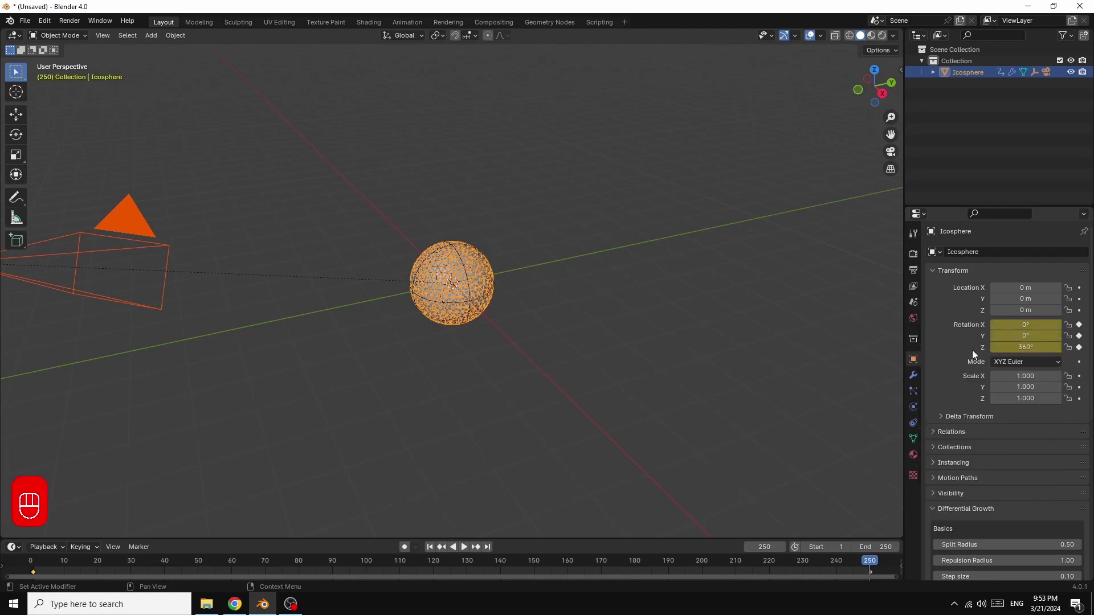
pyautogui.click(459, 545)
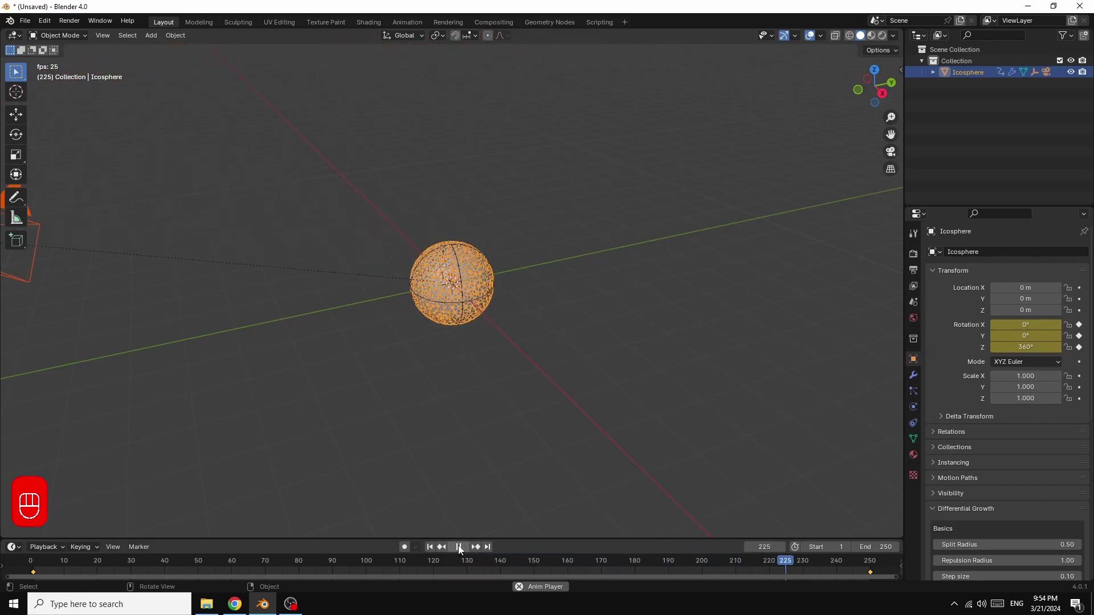
pyautogui.press('Escape')
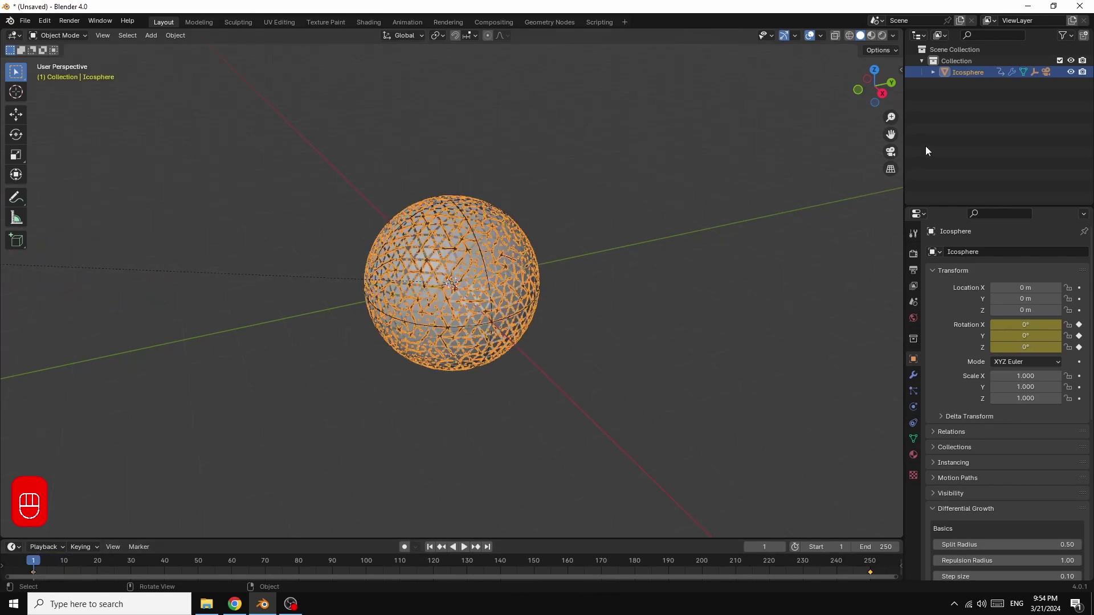
# Add a Solidify modifier to the icosphere below the Smooth modifier
pyautogui.click(913, 375)
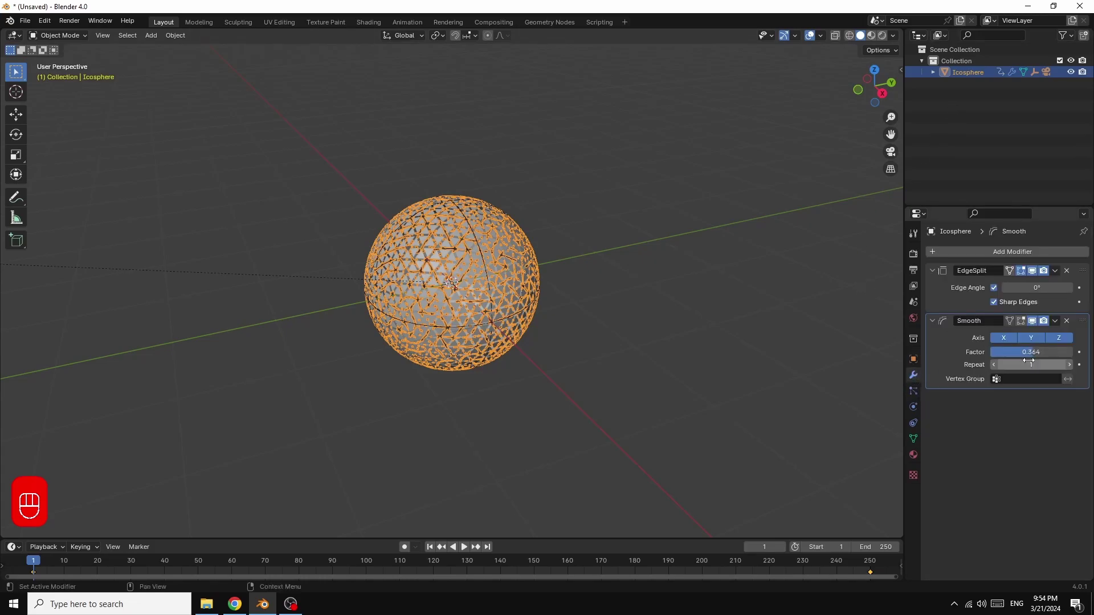
pyautogui.click(1006, 250)
pyautogui.moveTo(1006, 251)
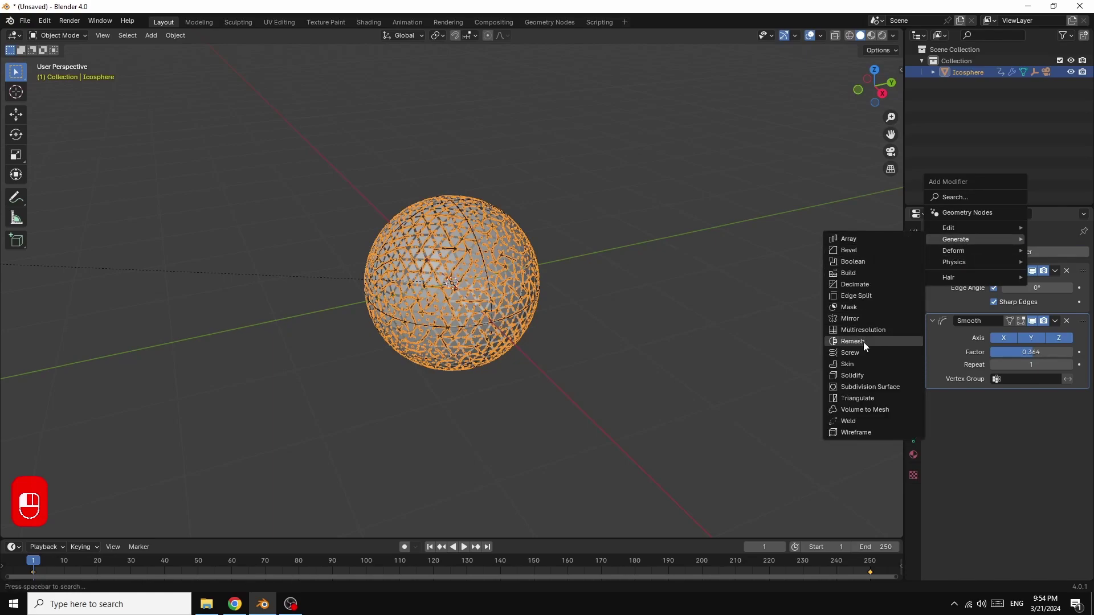
pyautogui.click(851, 376)
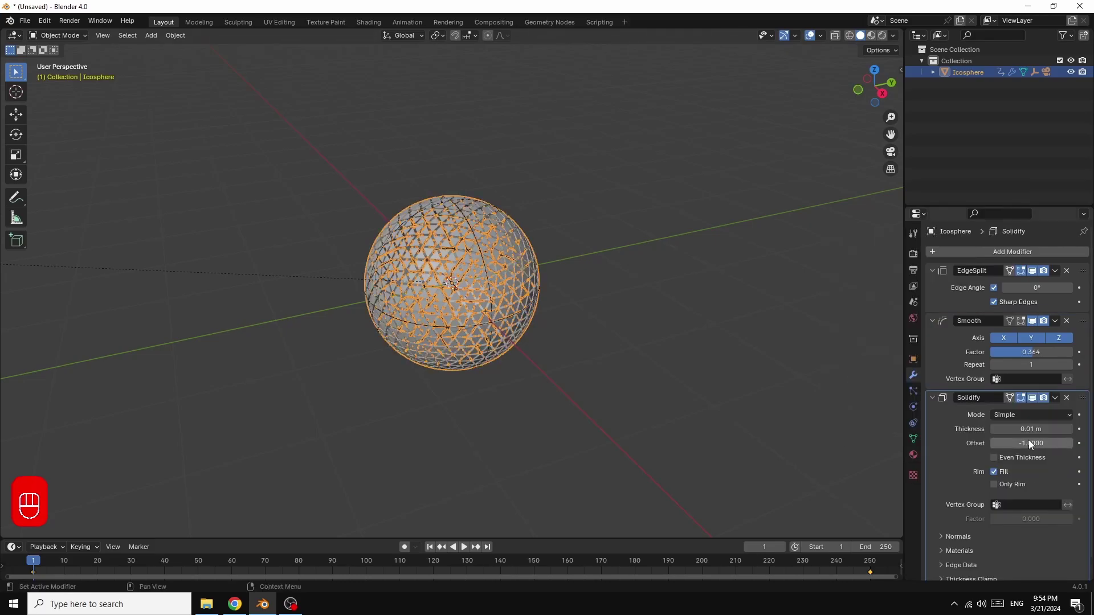
# Set the Solidify thickness to 0.2 m with Only Rim enabled, and lower the Smooth factor to 0.092
pyautogui.moveTo(1023, 428); pyautogui.dragTo(1063, 428)
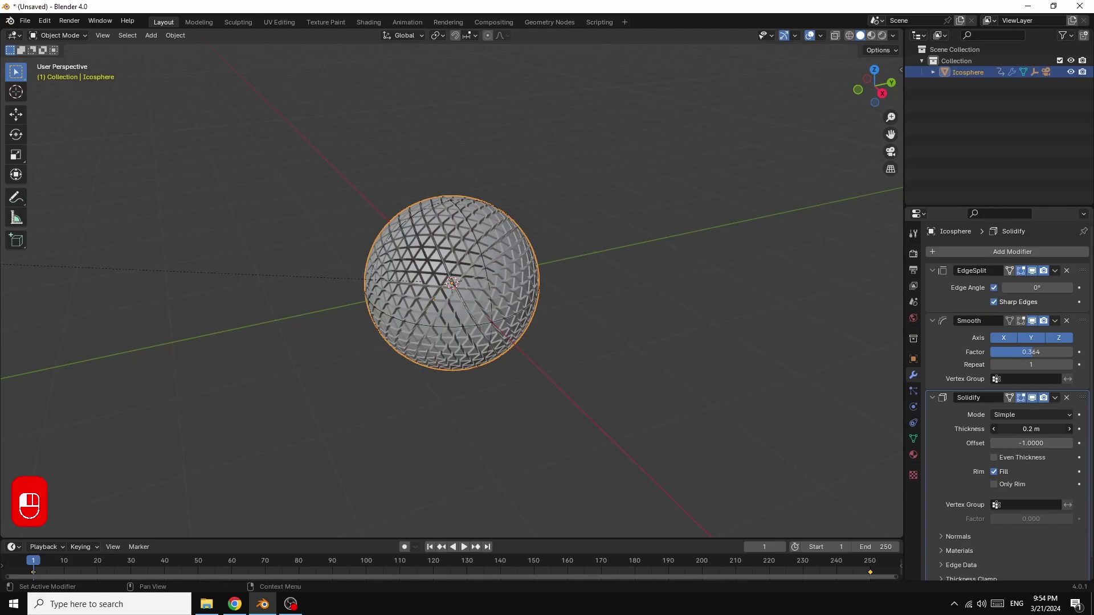
pyautogui.moveTo(1024, 352)
pyautogui.mouseDown()
pyautogui.moveTo(1042, 352)
pyautogui.moveTo(1016, 352)
pyautogui.moveTo(1033, 353)
pyautogui.mouseUp()
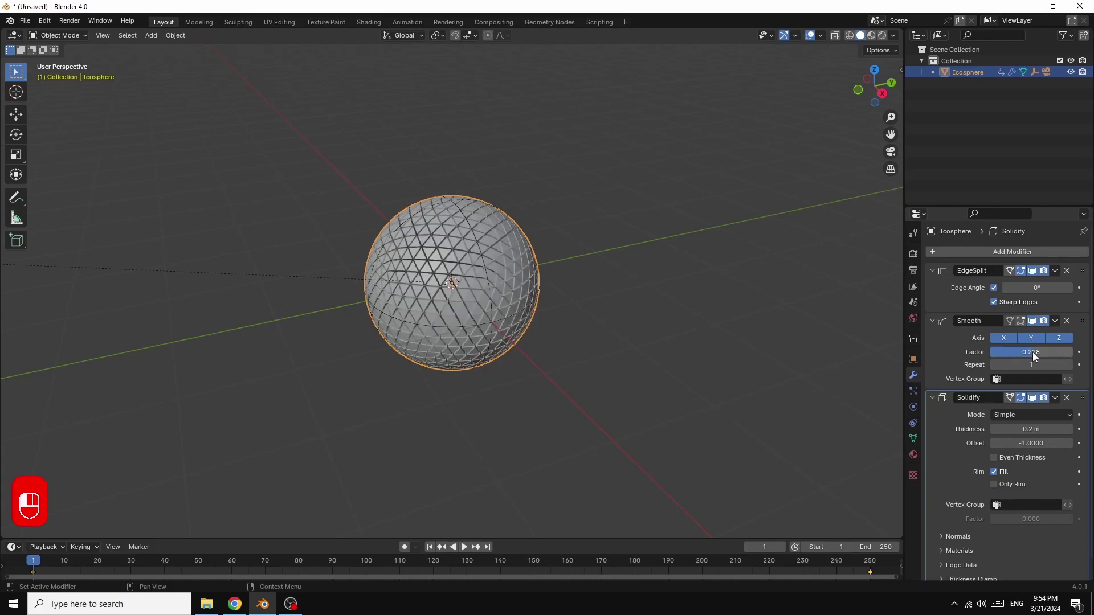
pyautogui.click(993, 485)
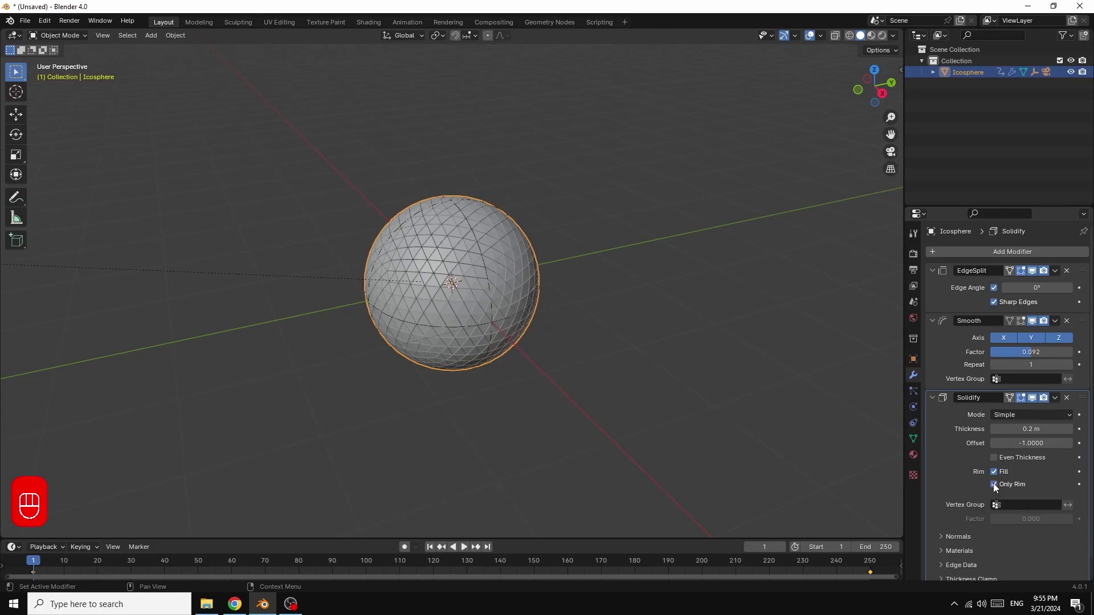
# Set the Smooth modifier's factor to 0.228 and its repeat count to 2
pyautogui.moveTo(1030, 354)
pyautogui.mouseDown()
pyautogui.moveTo(1017, 353)
pyautogui.moveTo(1062, 353)
pyautogui.moveTo(1021, 353)
pyautogui.moveTo(1031, 351)
pyautogui.mouseUp()
pyautogui.scroll(2, 707, 337)
pyautogui.scroll(3, 708, 342)
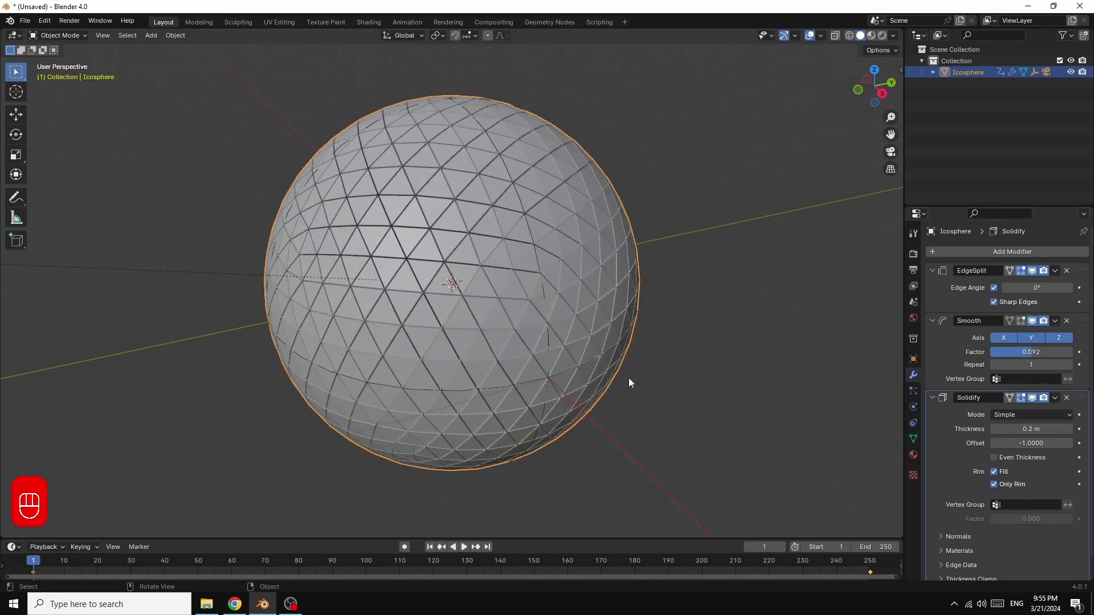
pyautogui.moveTo(1030, 354)
pyautogui.mouseDown()
pyautogui.moveTo(1051, 354)
pyautogui.moveTo(1039, 354)
pyautogui.mouseUp()
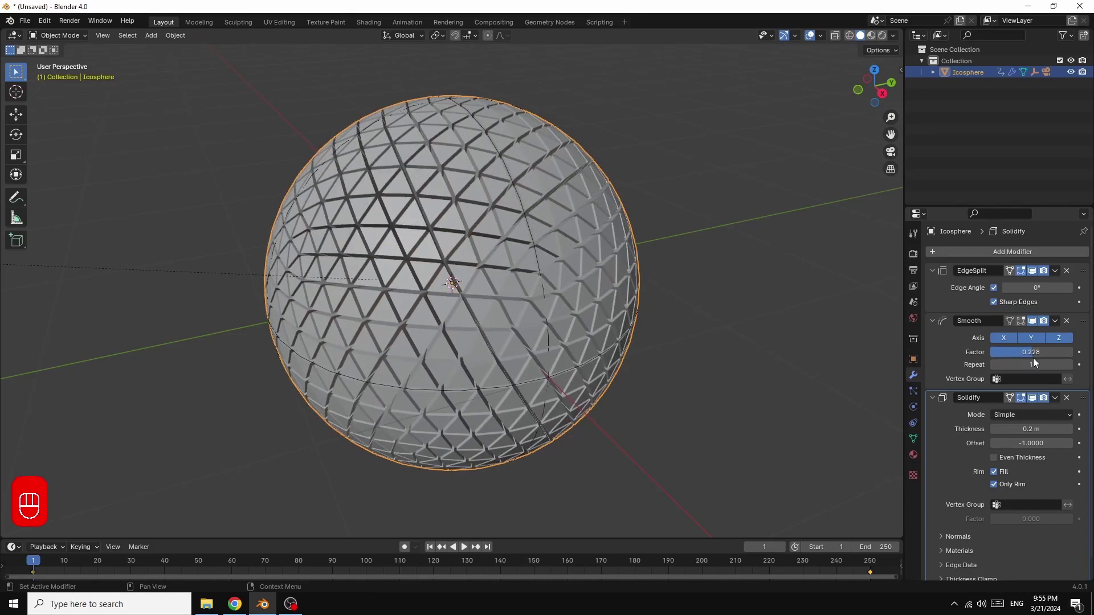
pyautogui.click(1070, 365)
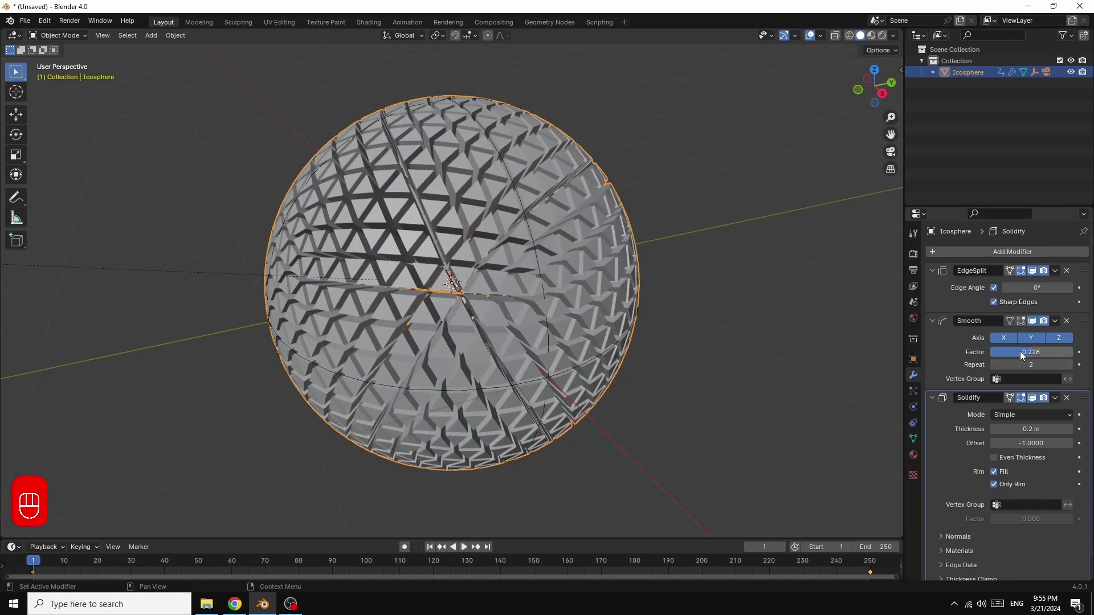
# Try Smooth factors between about -0.997 and 1.997, and set the Solidify offset to -0.0340
pyautogui.moveTo(1033, 353); pyautogui.dragTo(1009, 353)
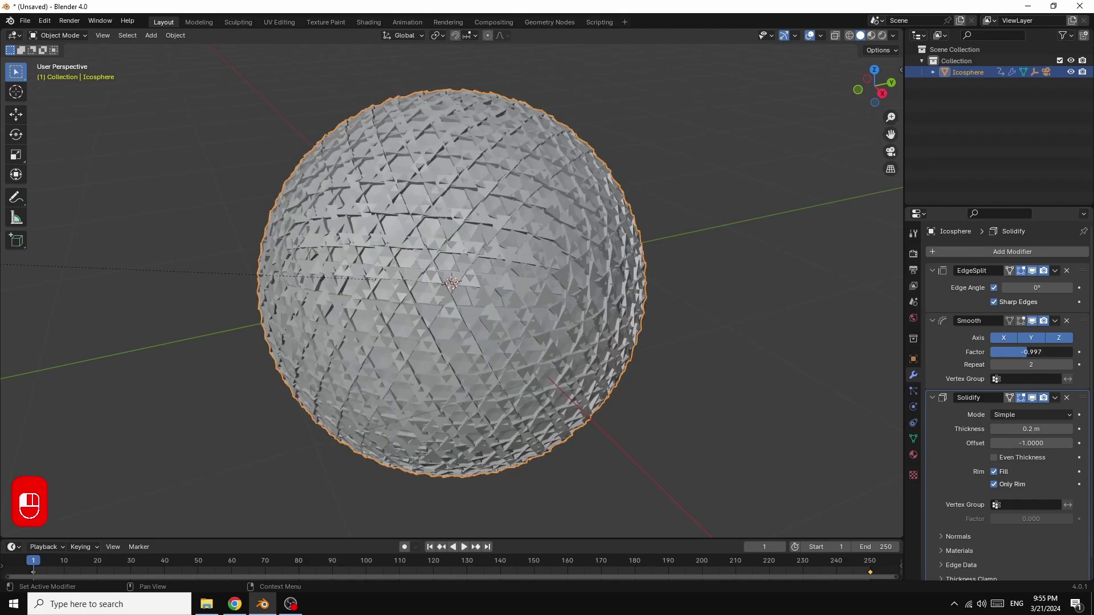
pyautogui.moveTo(1030, 352); pyautogui.dragTo(1034, 352)
pyautogui.moveTo(1032, 443); pyautogui.dragTo(1030, 441)
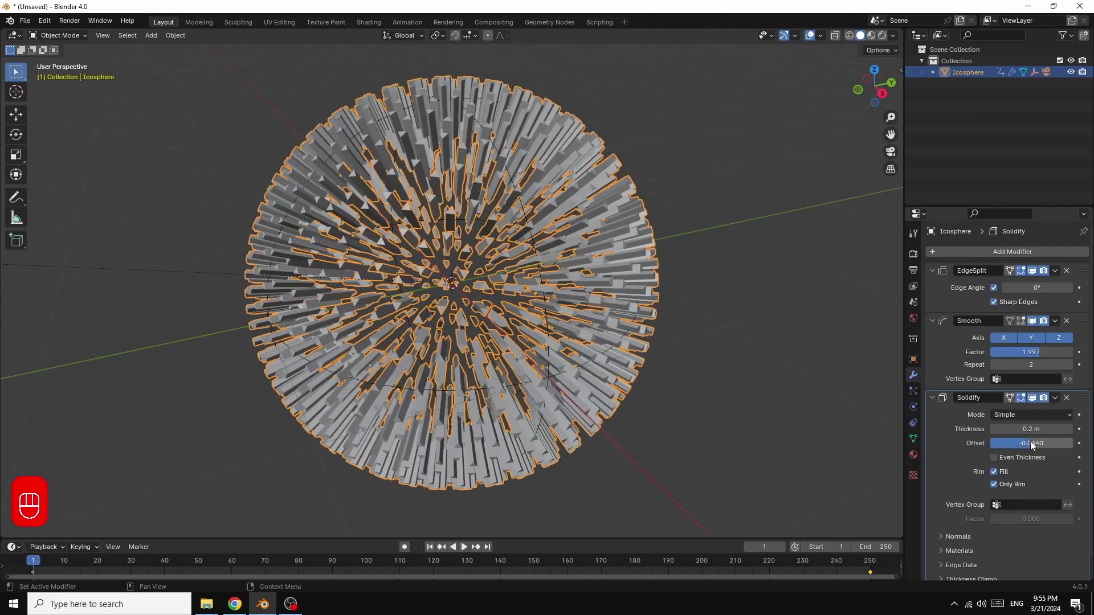
# Set the Smooth factor to -0.180 and insert a keyframe for it at frame 1
pyautogui.moveTo(1039, 353); pyautogui.dragTo(1030, 353)
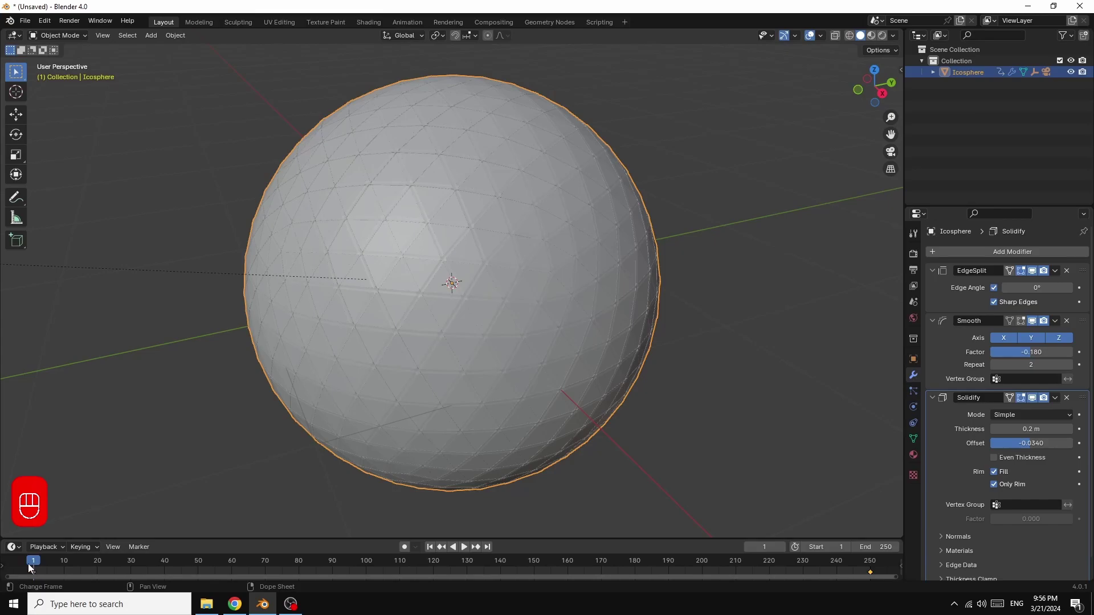
pyautogui.rightClick(1032, 358)
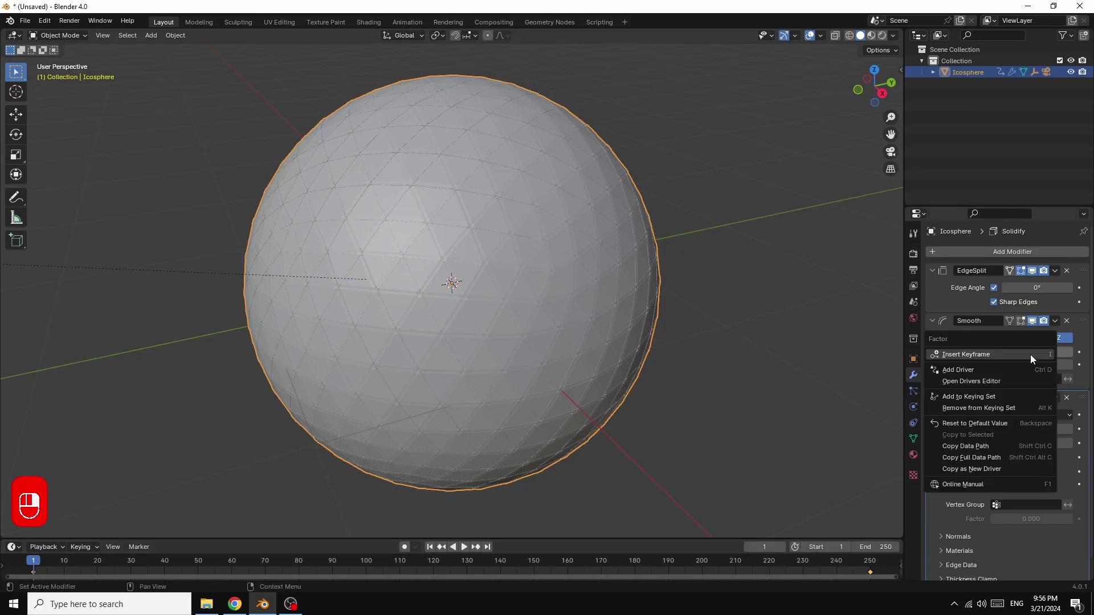
pyautogui.click(1023, 354)
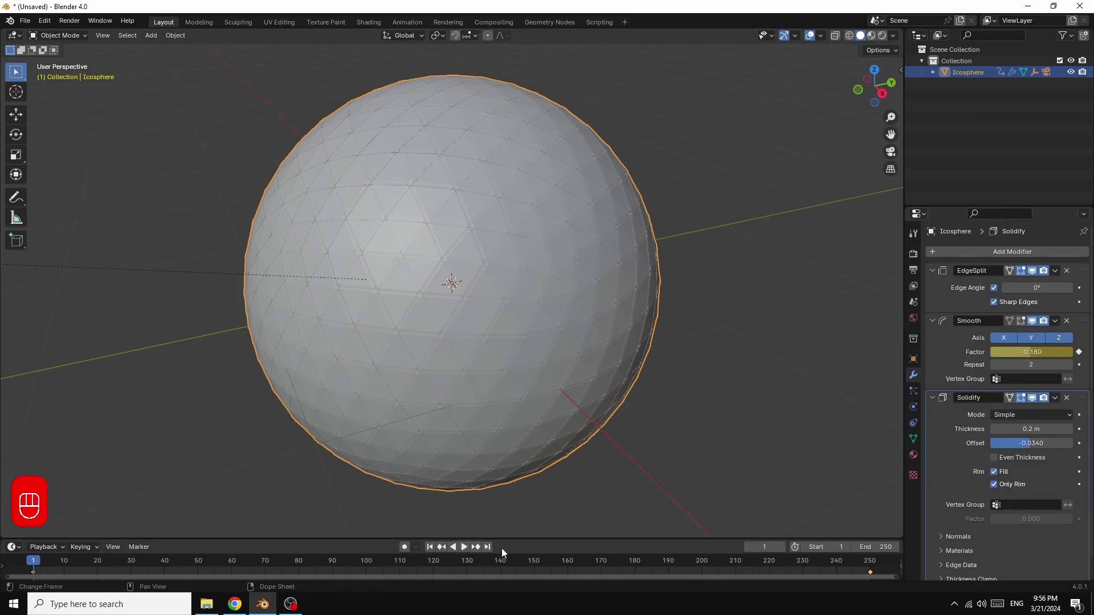
# Keyframe the Smooth factor at 1.316 on frame 250, and play the animation to preview the dissolving sphere
pyautogui.click(487, 547)
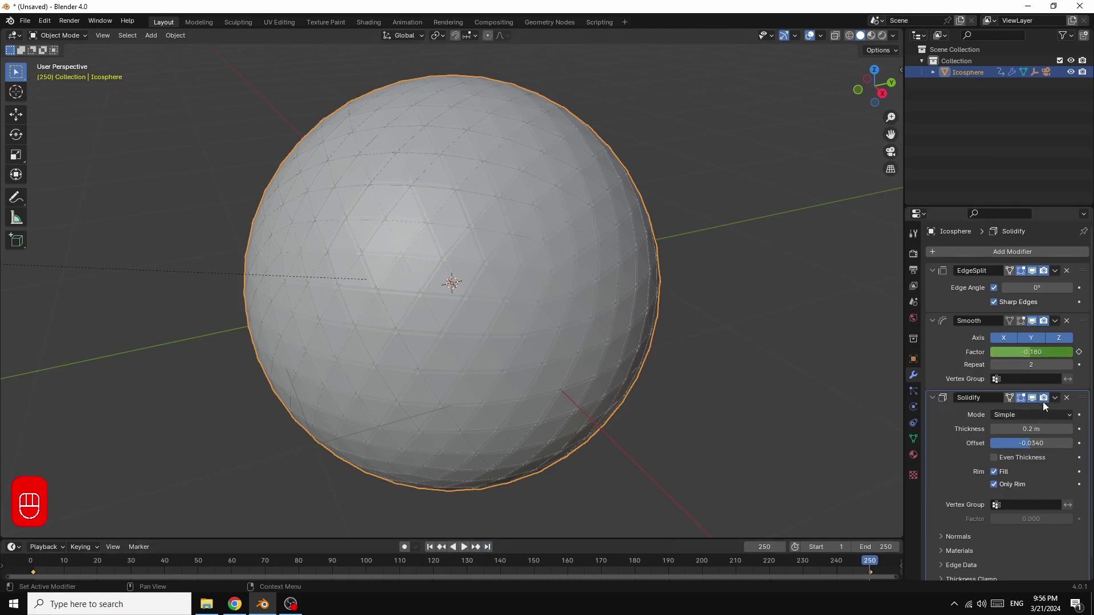
pyautogui.moveTo(1030, 354); pyautogui.dragTo(1090, 354)
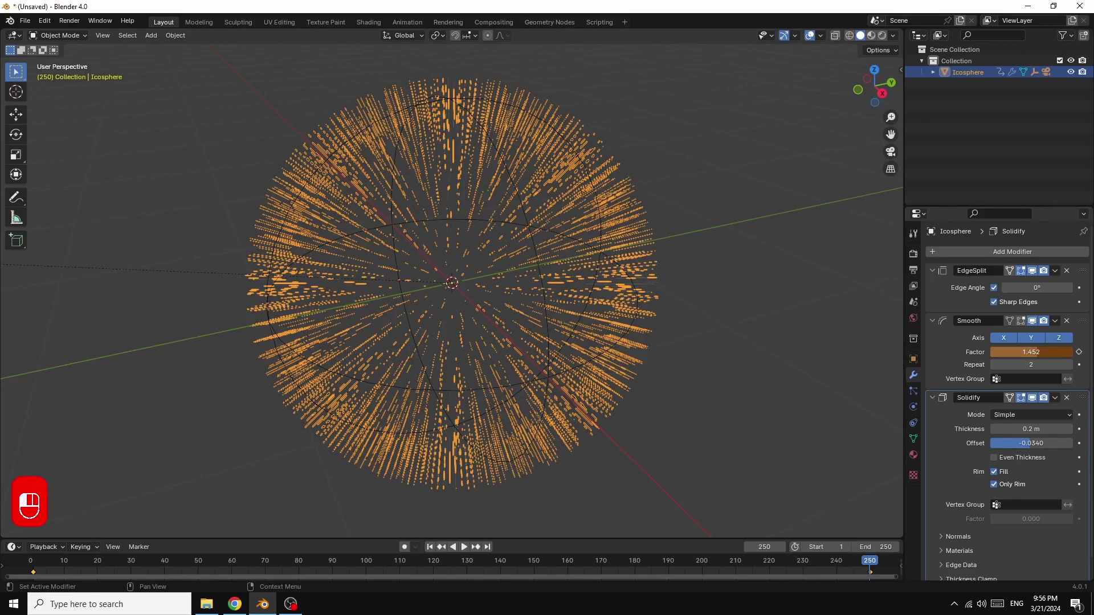
pyautogui.moveTo(1091, 354)
pyautogui.mouseDown()
pyautogui.moveTo(1075, 354)
pyautogui.moveTo(1085, 353)
pyautogui.mouseUp()
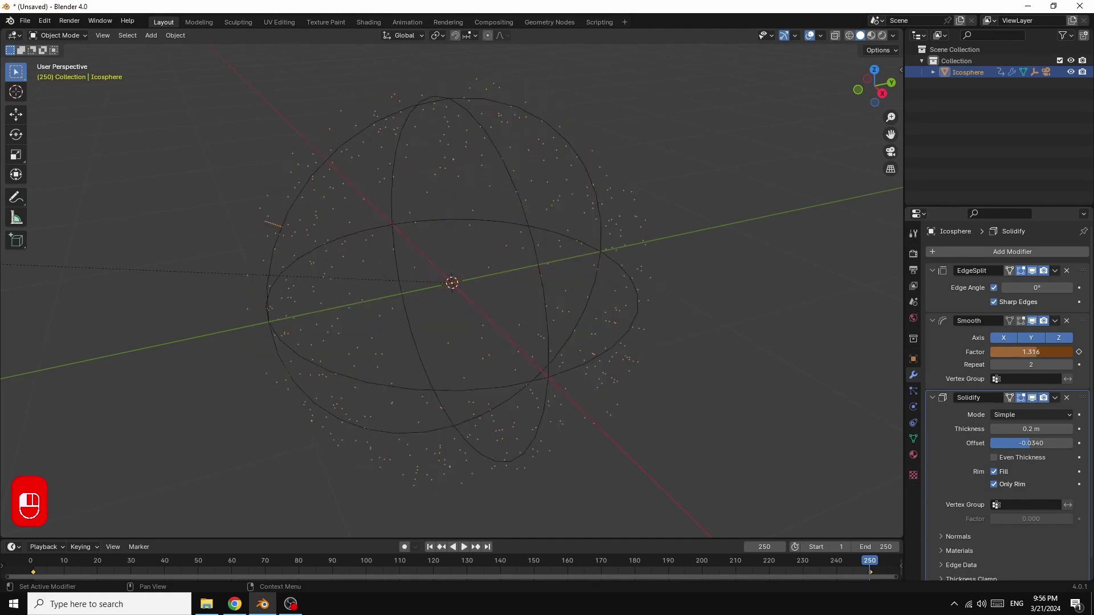
pyautogui.rightClick(1032, 353)
pyautogui.click(1023, 351)
pyautogui.click(464, 546)
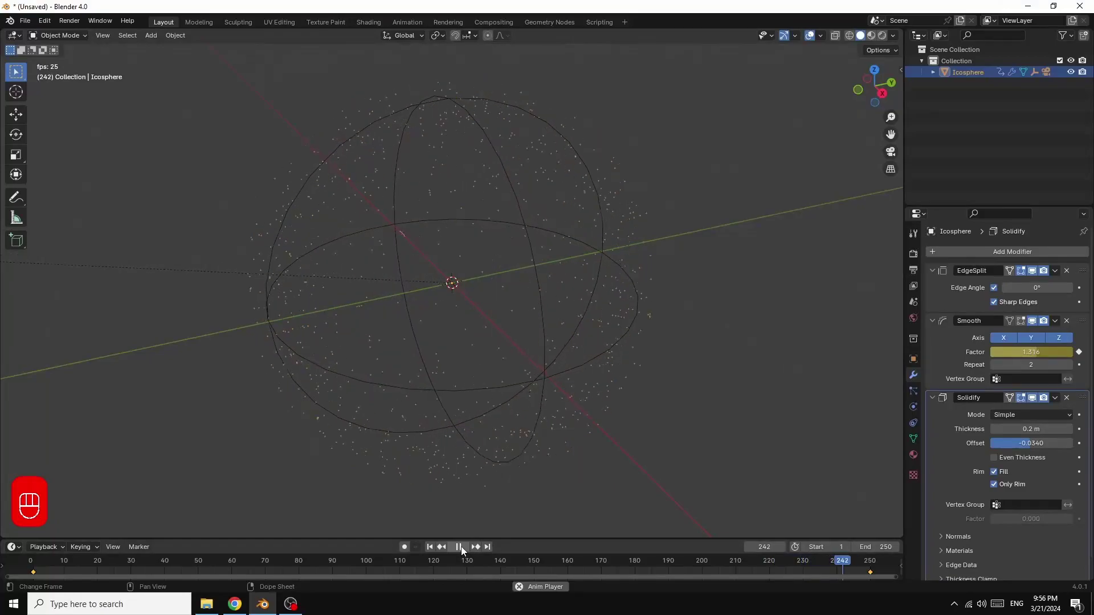
pyautogui.click(459, 547)
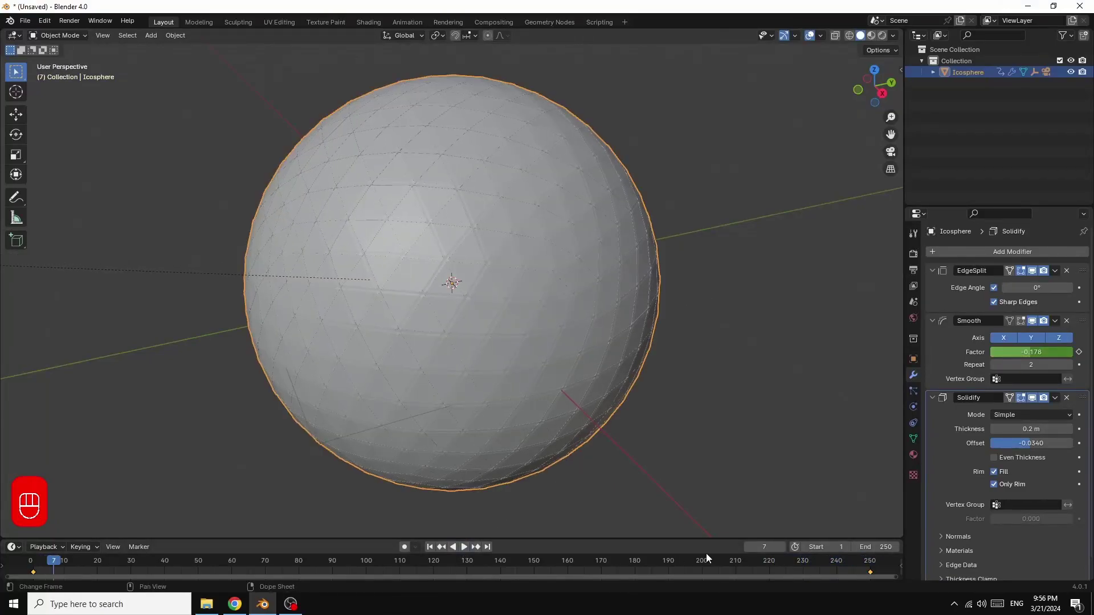
# Add a gear mesh around the icosphere with 40 teeth and a radius of 1.4 m
pyautogui.scroll(-3, 413, 297)
pyautogui.click(151, 35)
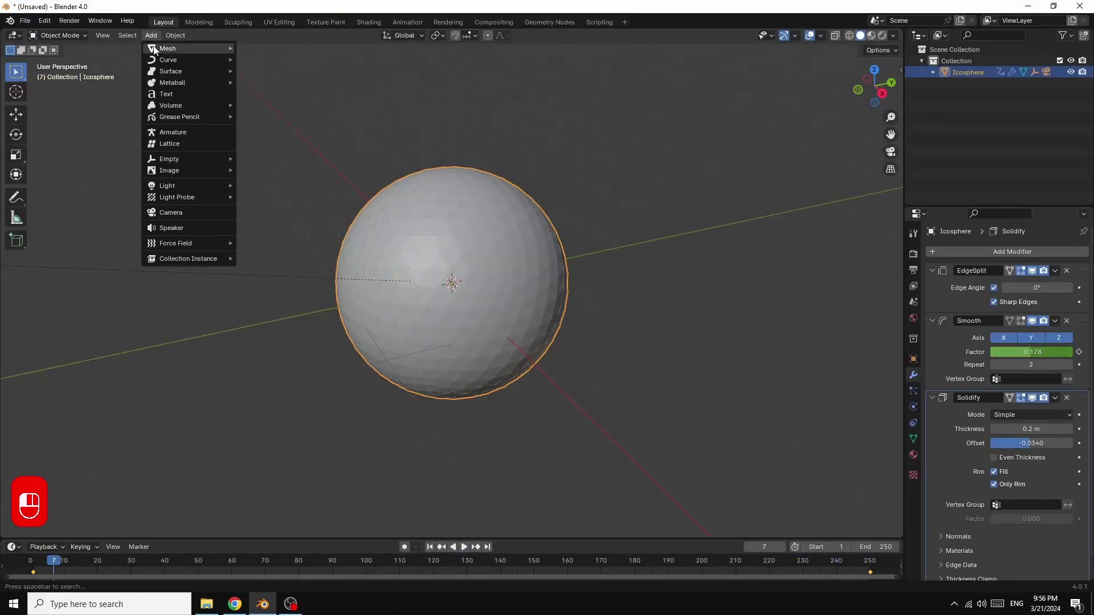
pyautogui.moveTo(163, 49)
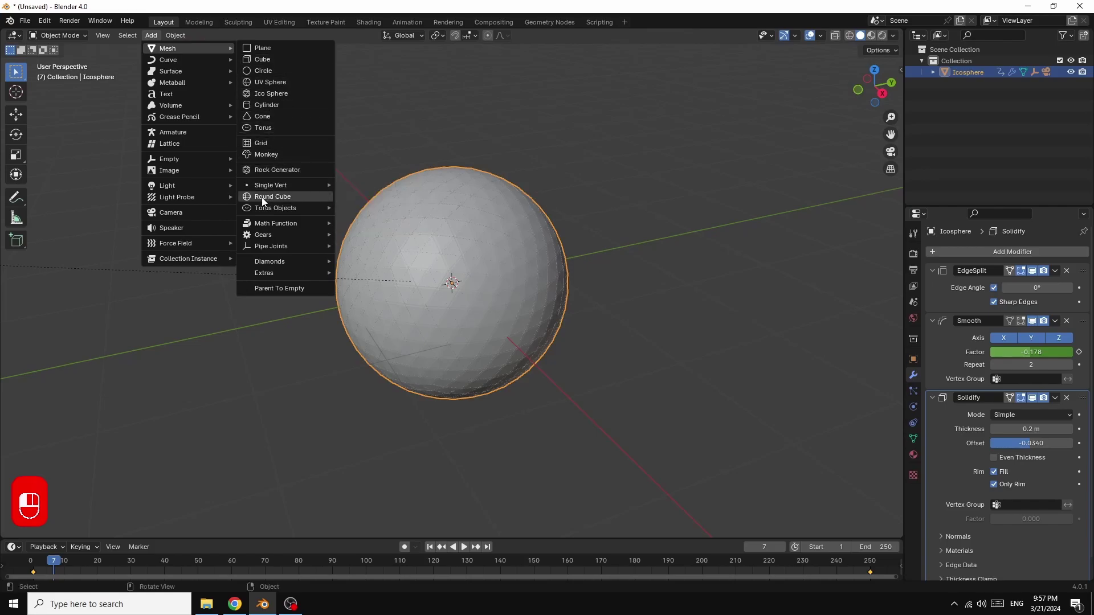
pyautogui.moveTo(256, 236)
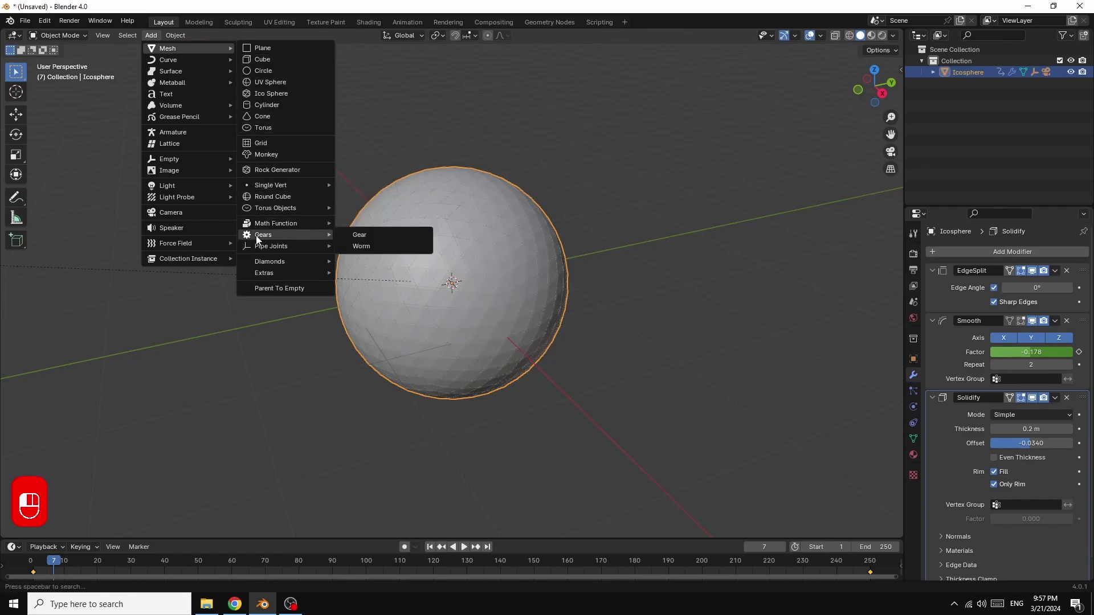
pyautogui.click(360, 235)
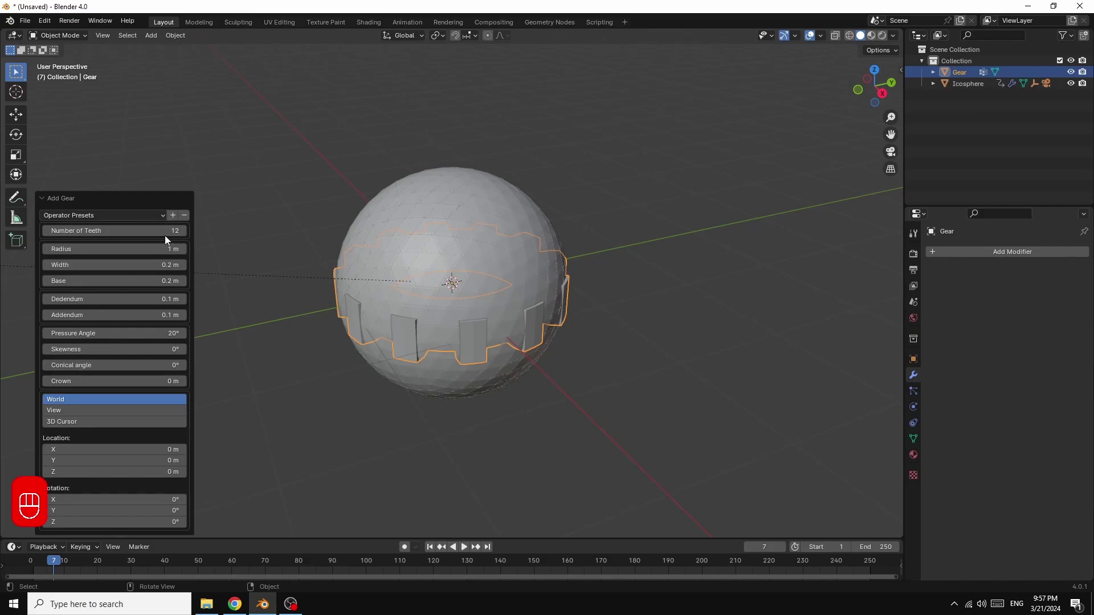
pyautogui.moveTo(164, 233)
pyautogui.mouseDown()
pyautogui.moveTo(209, 233)
pyautogui.moveTo(163, 237)
pyautogui.mouseUp()
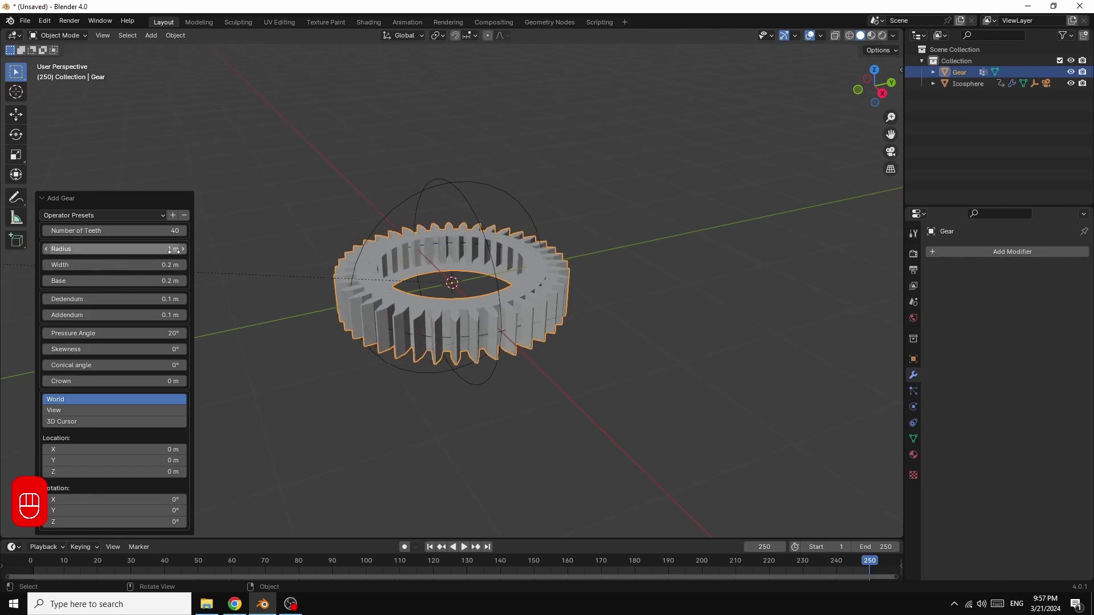
pyautogui.moveTo(114, 249); pyautogui.dragTo(141, 249)
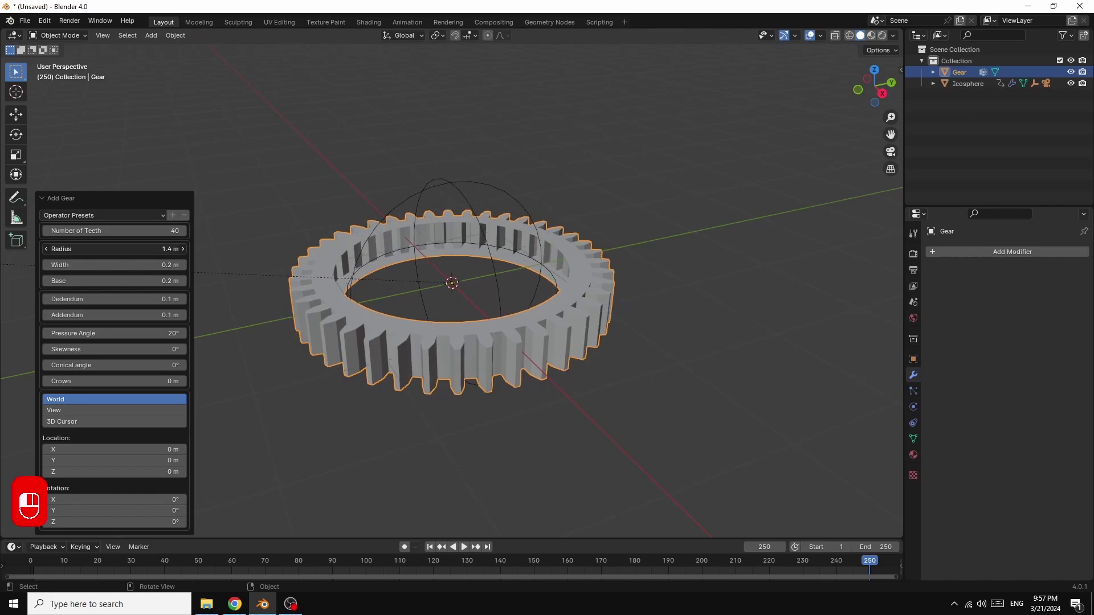
# Resize the gear to a 1.8 m radius, 0.5 m width, 0.5 m base and 0.26 m dedendum
pyautogui.click(874, 70)
pyautogui.moveTo(874, 69); pyautogui.dragTo(876, 90)
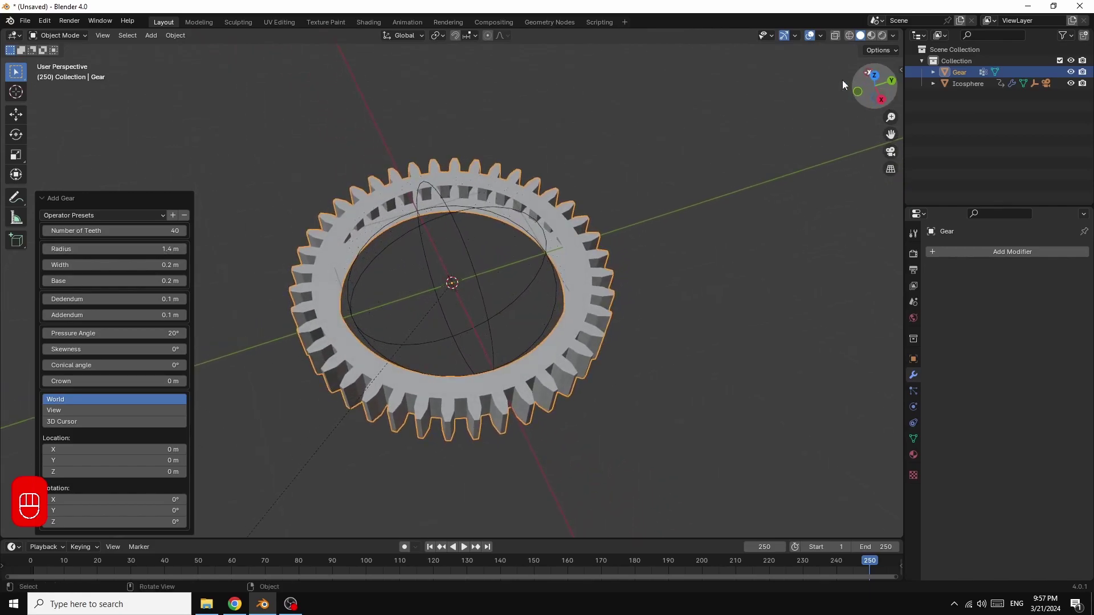
pyautogui.moveTo(164, 249); pyautogui.dragTo(170, 249)
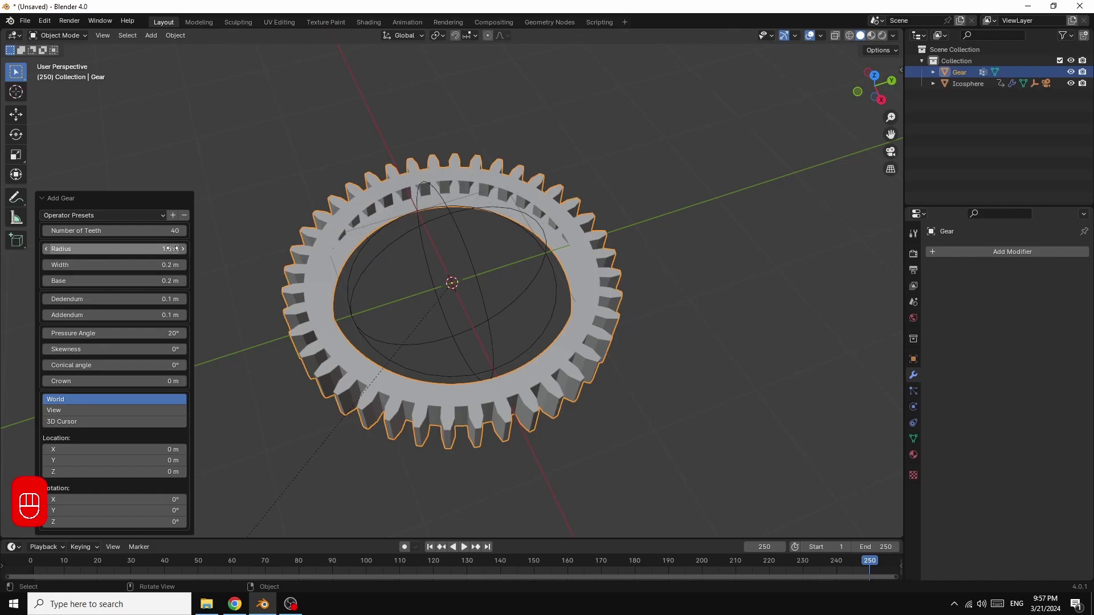
pyautogui.moveTo(171, 265)
pyautogui.mouseDown()
pyautogui.moveTo(186, 265)
pyautogui.moveTo(161, 267)
pyautogui.mouseUp()
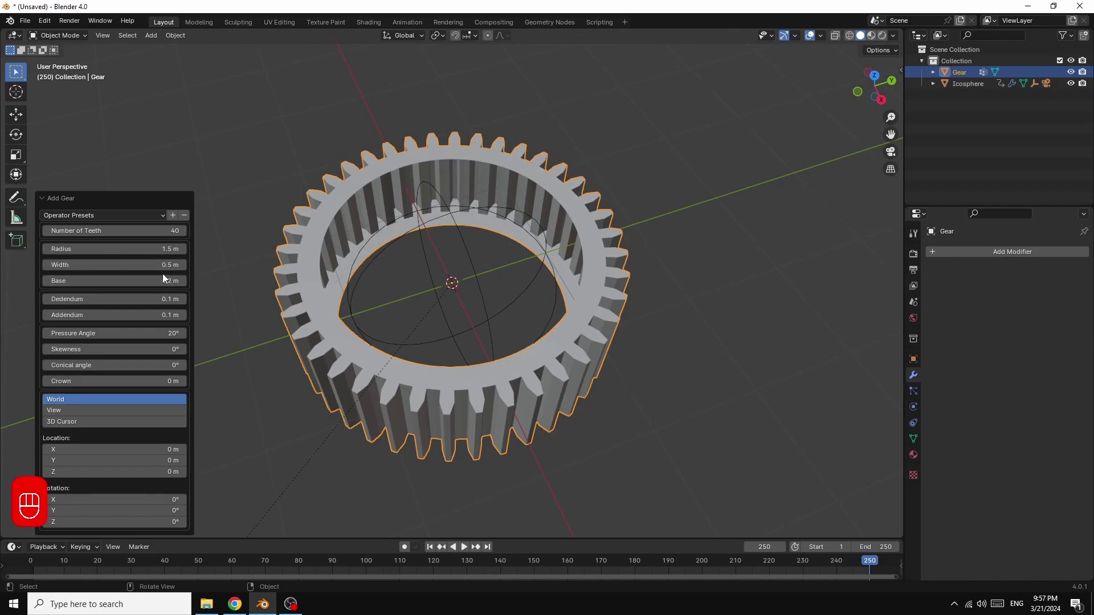
pyautogui.moveTo(160, 282)
pyautogui.mouseDown()
pyautogui.moveTo(179, 282)
pyautogui.moveTo(160, 281)
pyautogui.mouseUp()
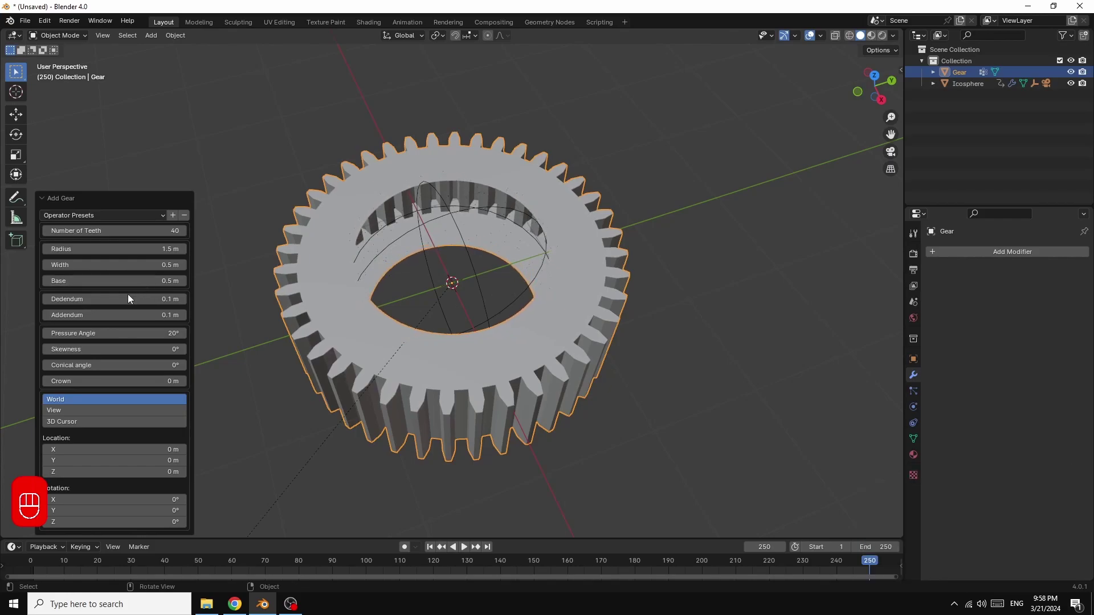
pyautogui.moveTo(158, 299); pyautogui.dragTo(169, 299)
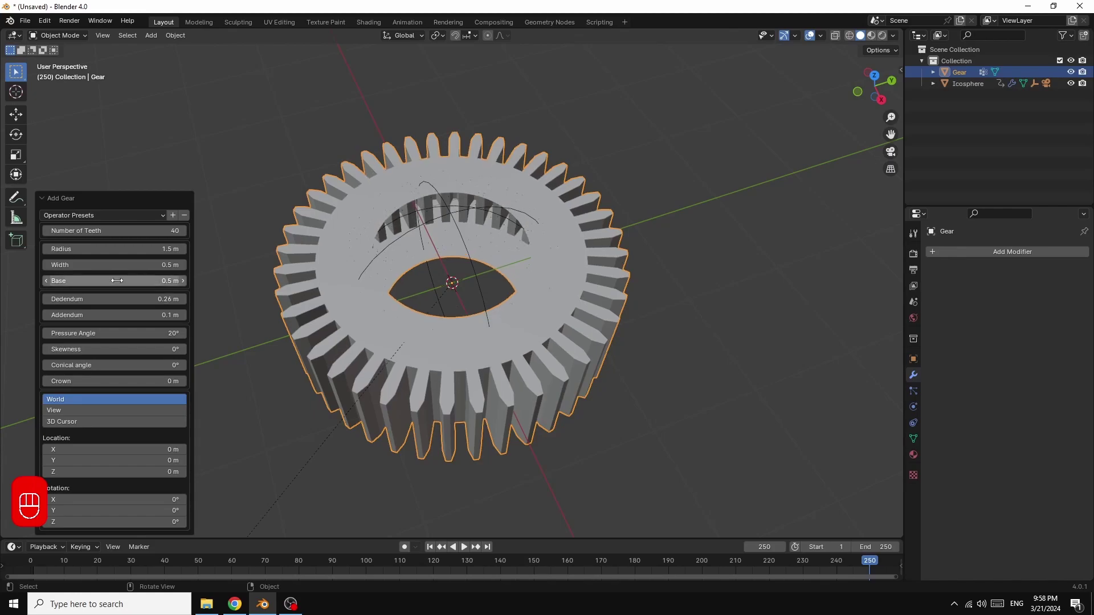
pyautogui.moveTo(163, 249); pyautogui.dragTo(183, 249)
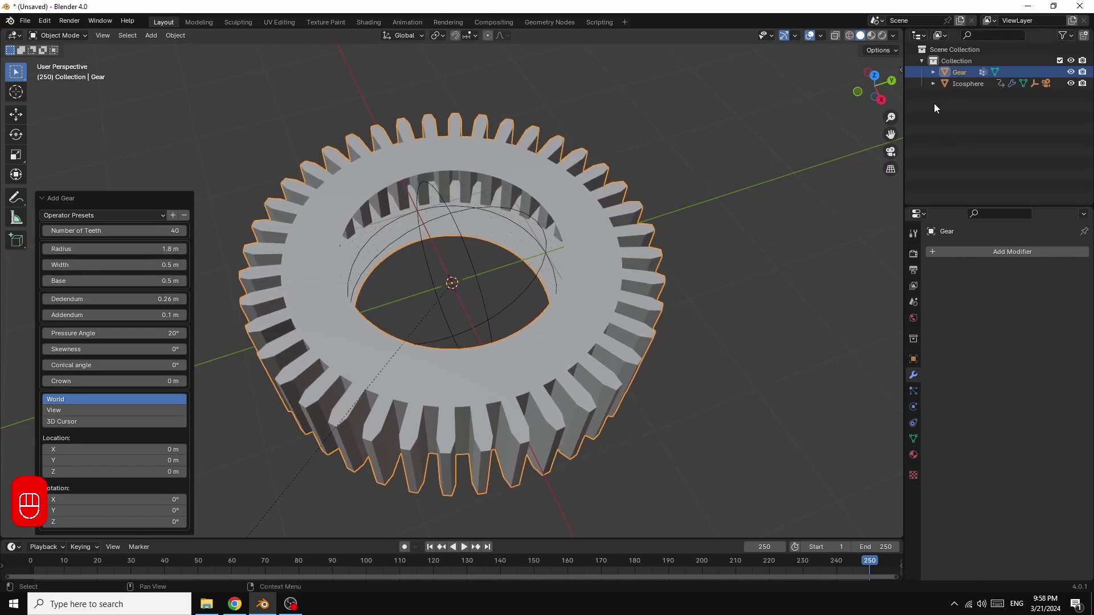
# Return to frame 1 and copy the icosphere's modifiers to the gear
pyautogui.click(969, 85)
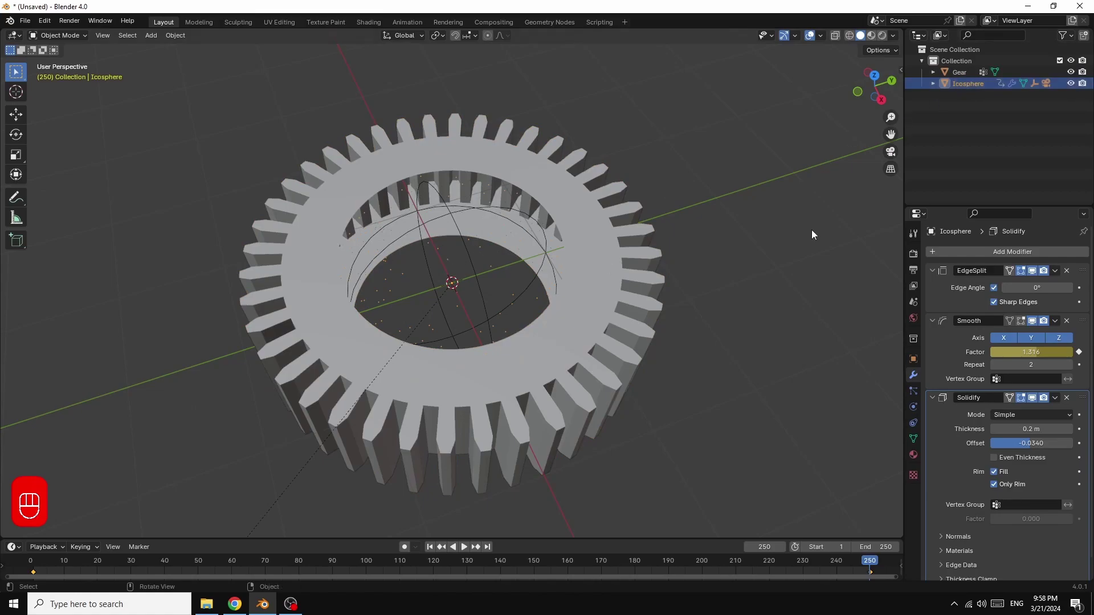
pyautogui.click(430, 547)
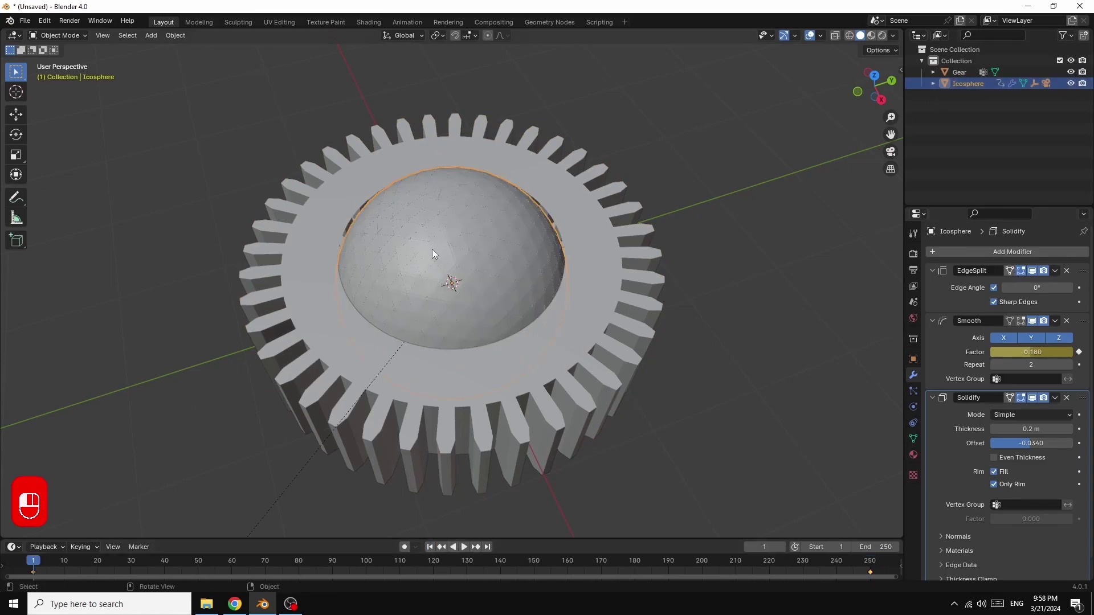
pyautogui.click(296, 296)
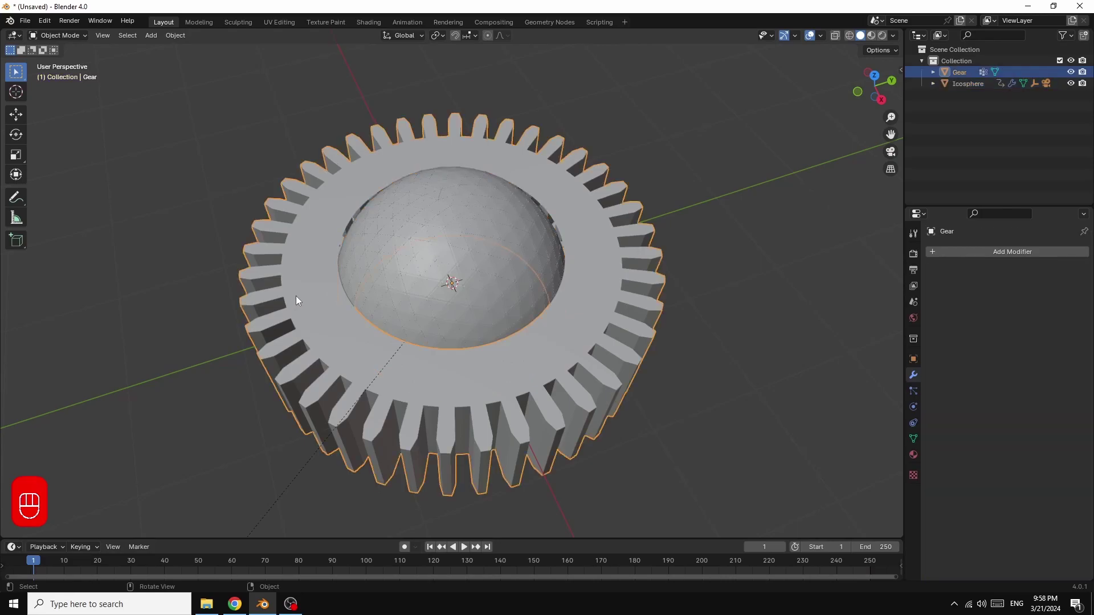
pyautogui.press('shift')
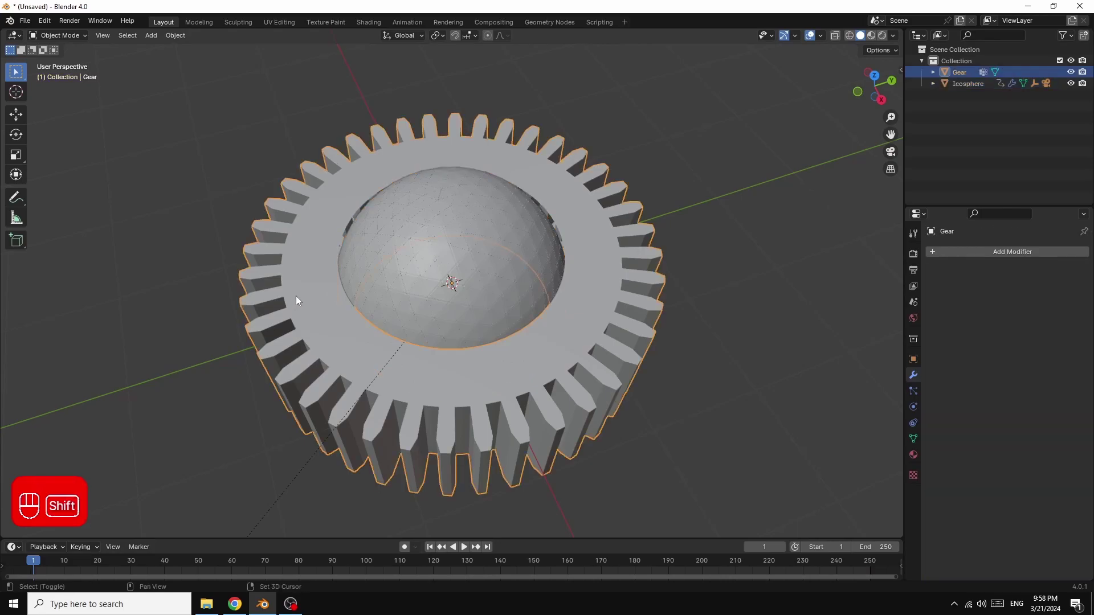
pyautogui.keyDown('shift'); pyautogui.click(422, 224); pyautogui.keyUp('shift')
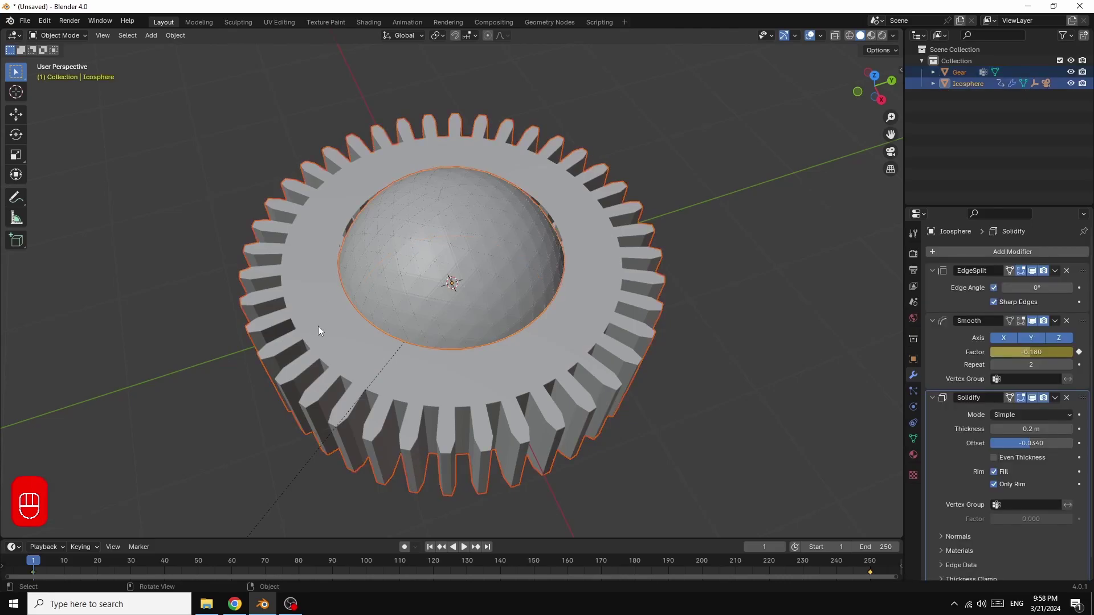
pyautogui.click(173, 36)
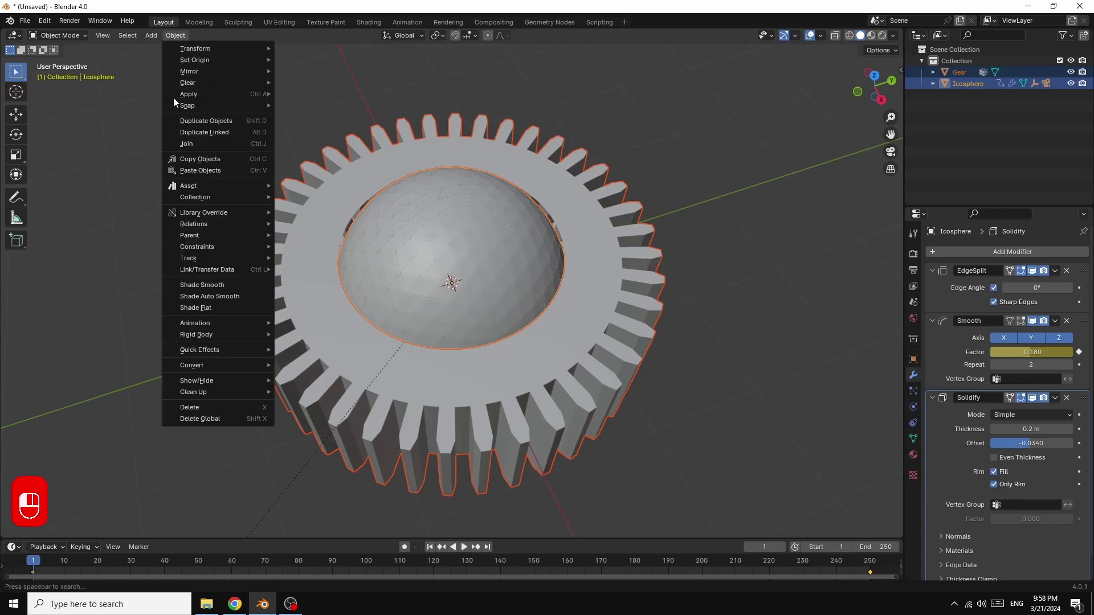
pyautogui.moveTo(191, 271)
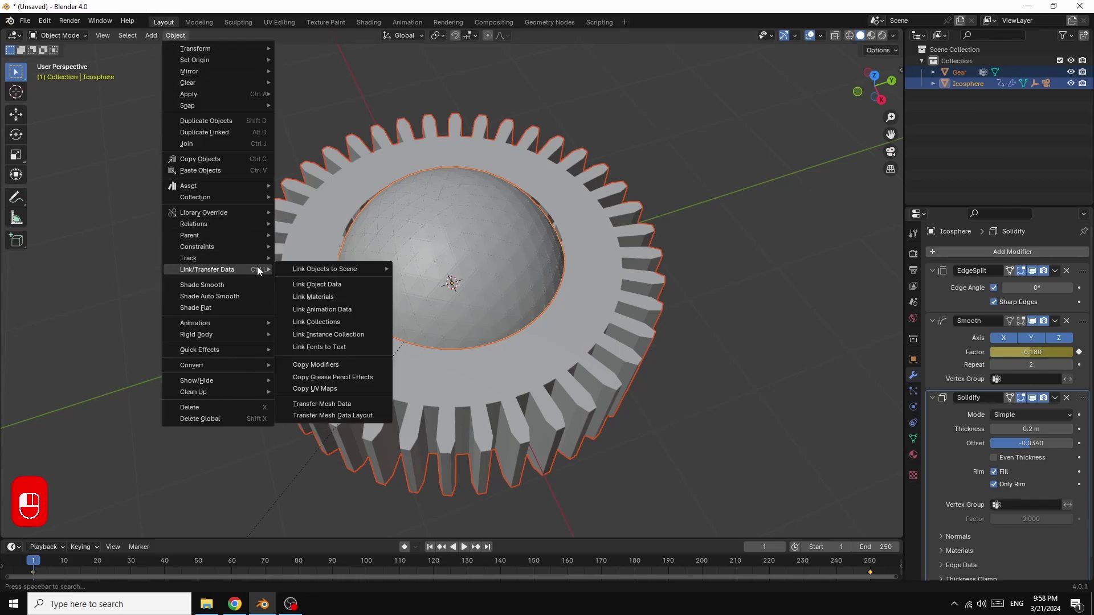
pyautogui.click(320, 365)
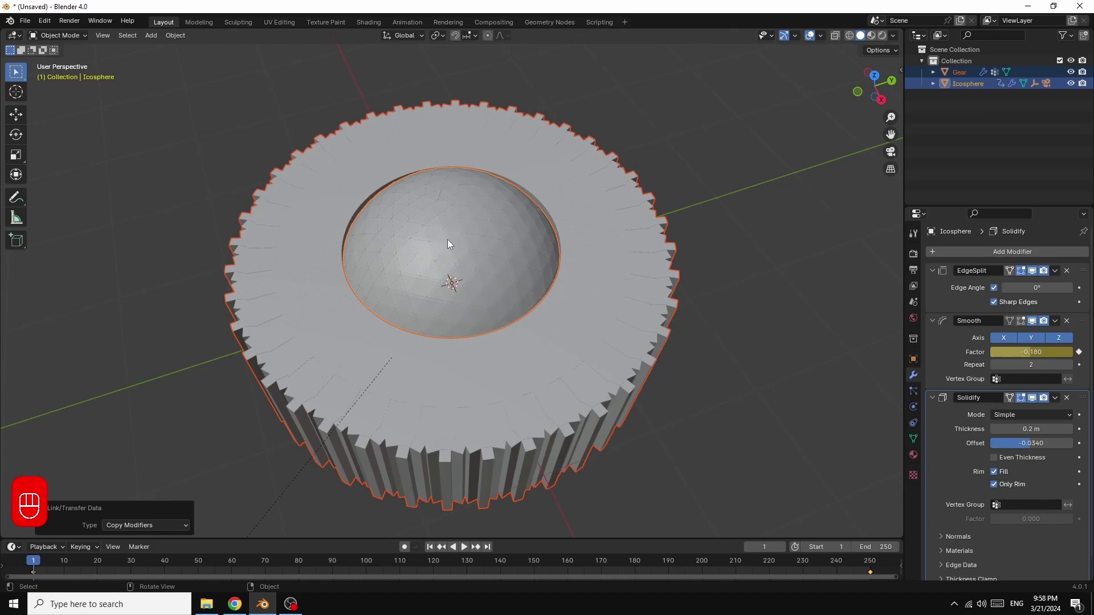
# Set the gear's Smooth factor to -0.452 and insert a keyframe for it at frame 1
pyautogui.click(568, 302)
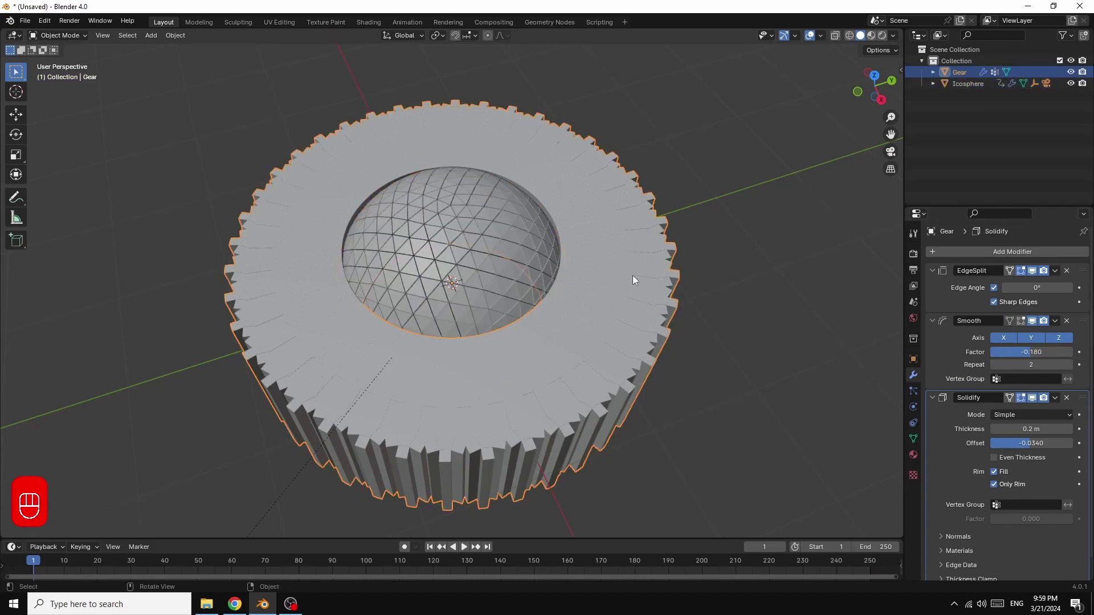
pyautogui.moveTo(1026, 353); pyautogui.dragTo(986, 352)
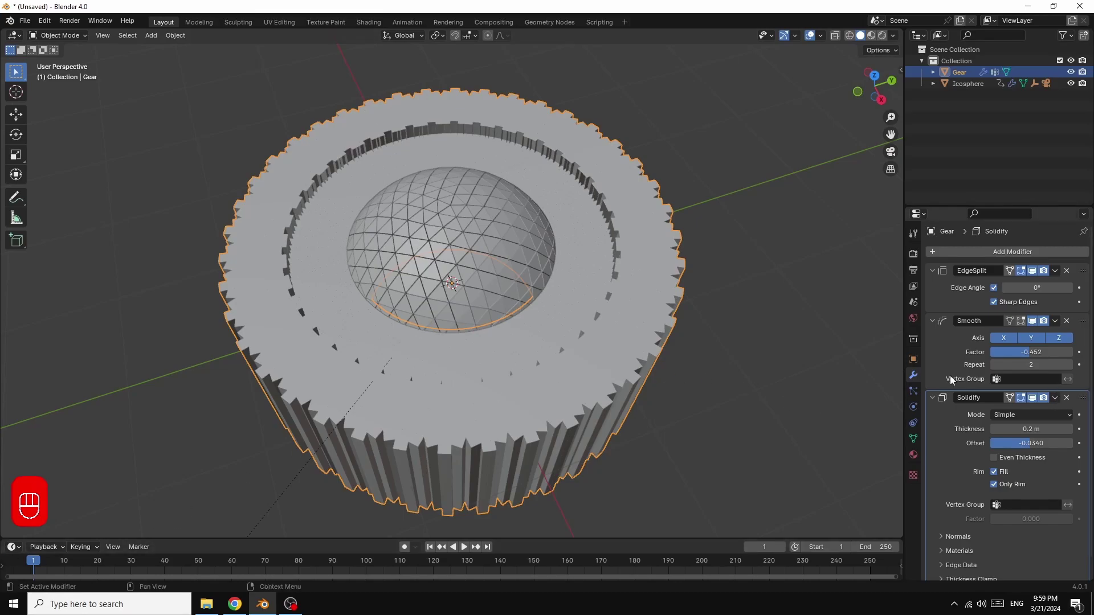
pyautogui.rightClick(1028, 352)
pyautogui.click(1006, 353)
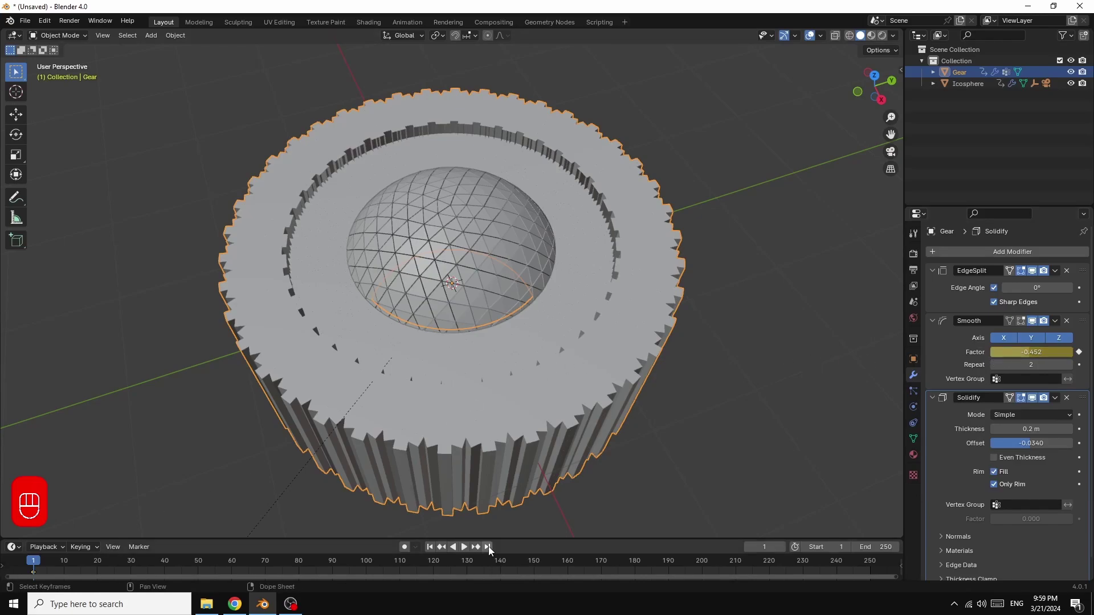
# Keyframe the gear's Smooth factor at 1.044 on frame 250
pyautogui.click(487, 547)
pyautogui.rightClick(1032, 352)
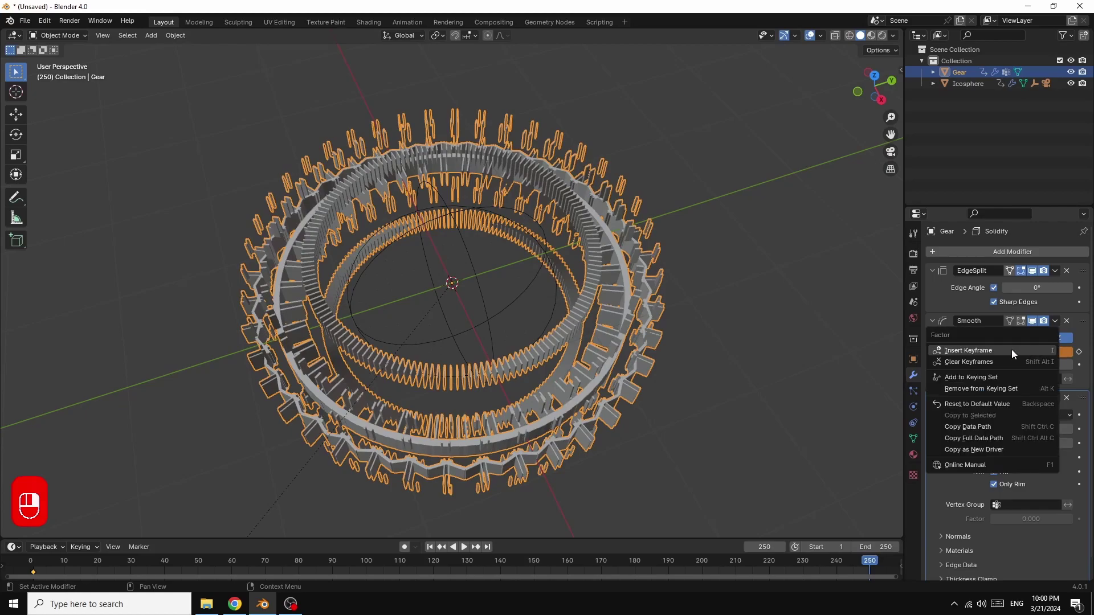
pyautogui.click(1010, 350)
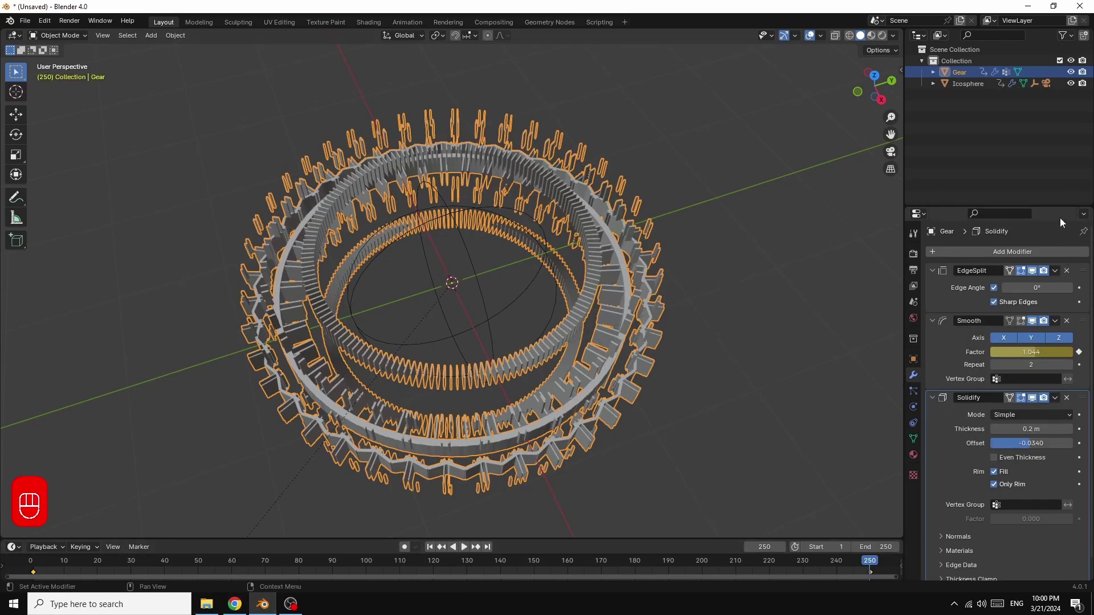
# Set the icosphere's Smooth factor to 1.199 at frame 120 and insert a keyframe for it
pyautogui.click(969, 83)
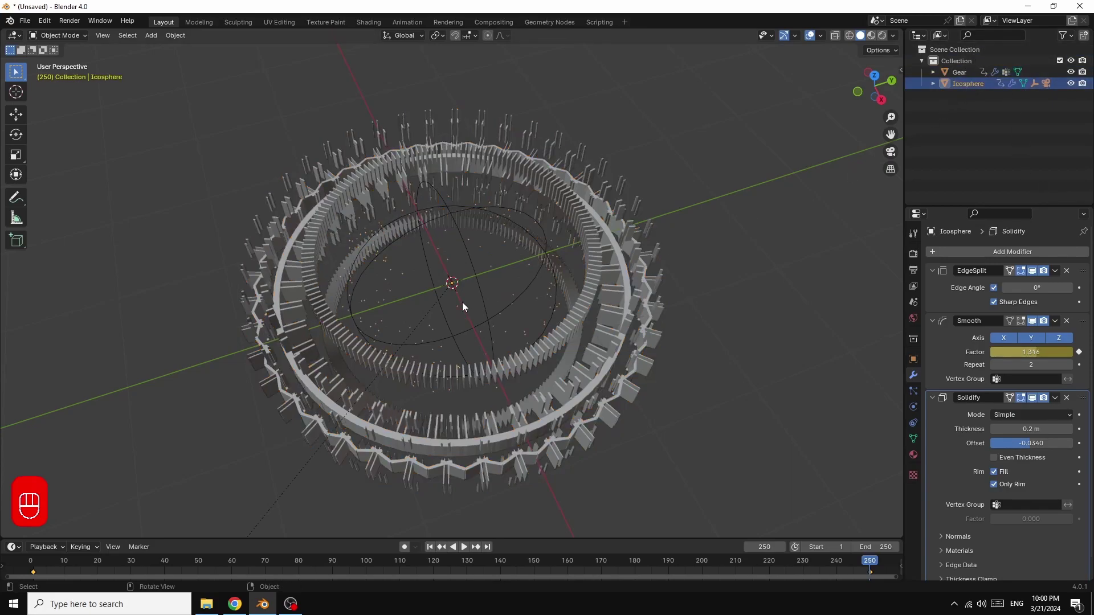
pyautogui.moveTo(871, 569); pyautogui.dragTo(433, 579)
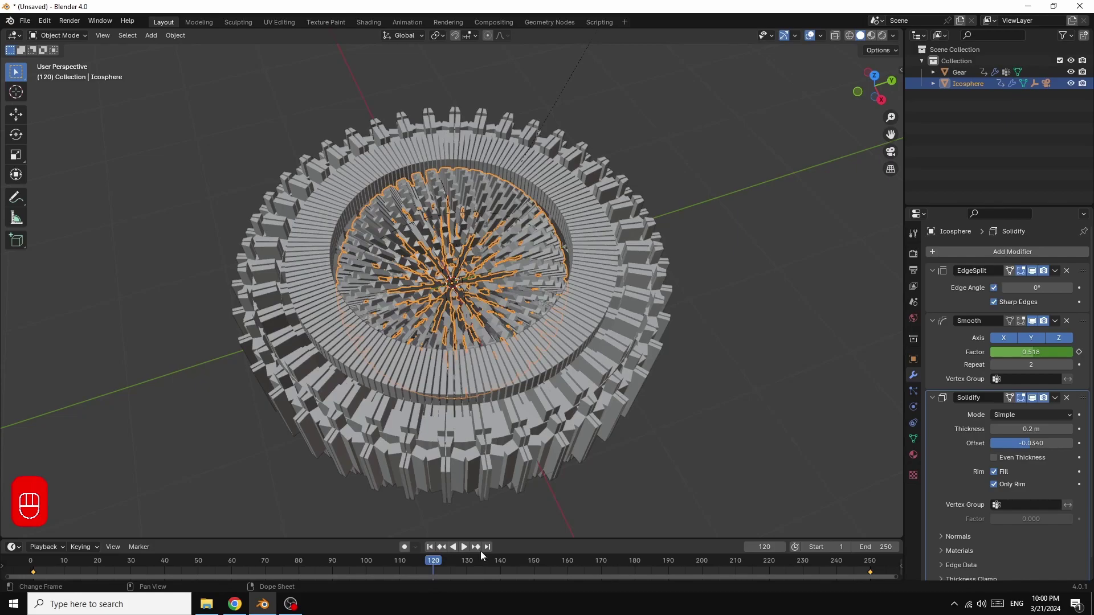
pyautogui.moveTo(1033, 355); pyautogui.dragTo(1072, 354)
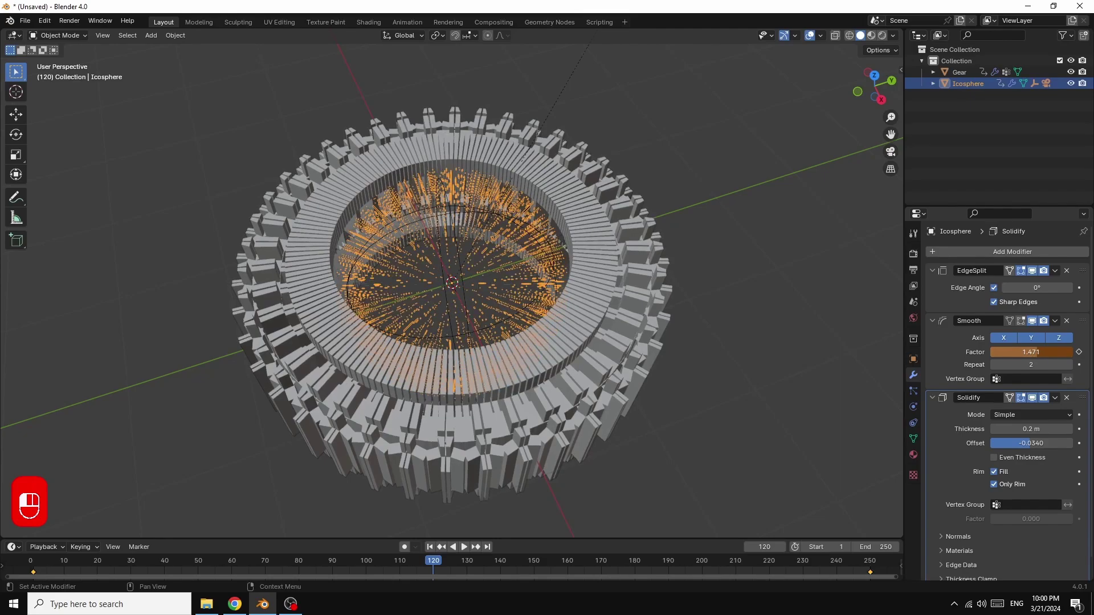
pyautogui.moveTo(1031, 352)
pyautogui.mouseDown()
pyautogui.moveTo(1021, 352)
pyautogui.moveTo(1035, 352)
pyautogui.mouseUp()
pyautogui.rightClick(1029, 357)
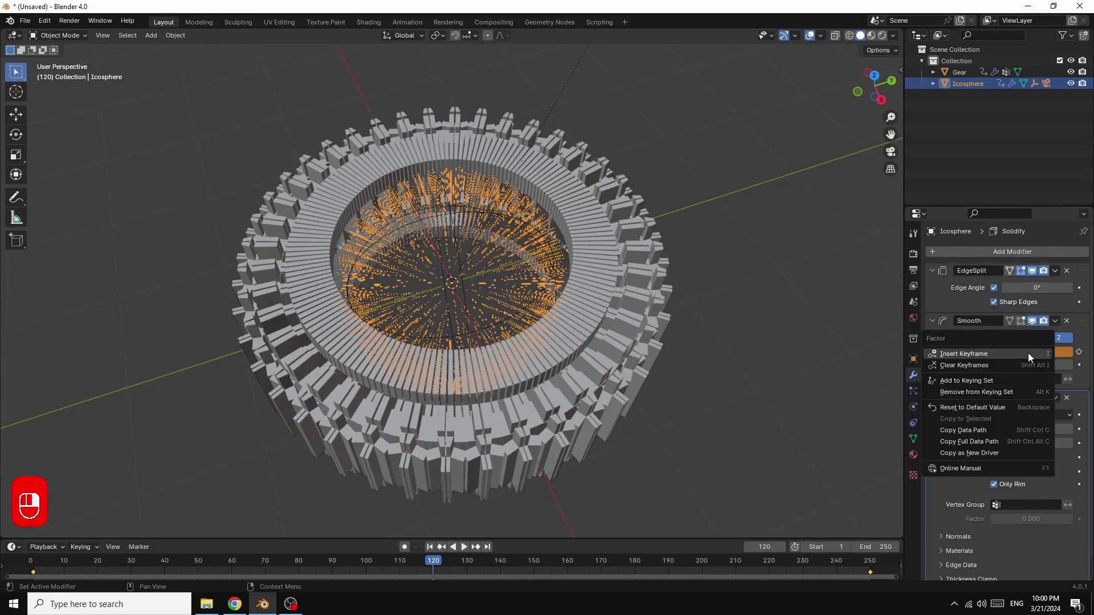
pyautogui.click(1007, 354)
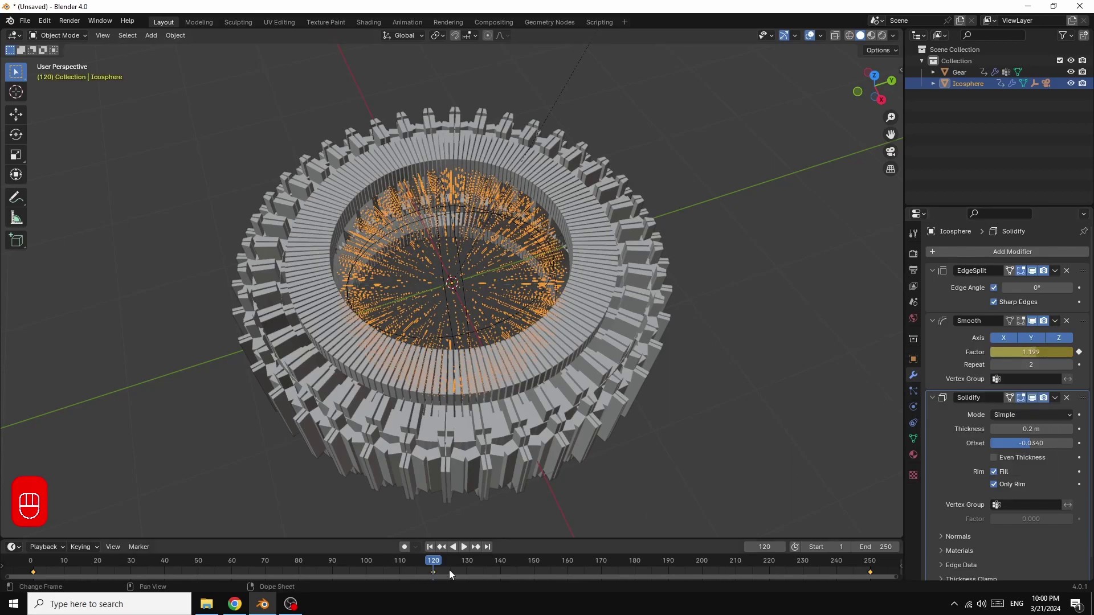
# Set the icosphere's Smooth factor to 0.500 at frame 250 and replace the existing keyframe
pyautogui.moveTo(432, 563); pyautogui.dragTo(870, 585)
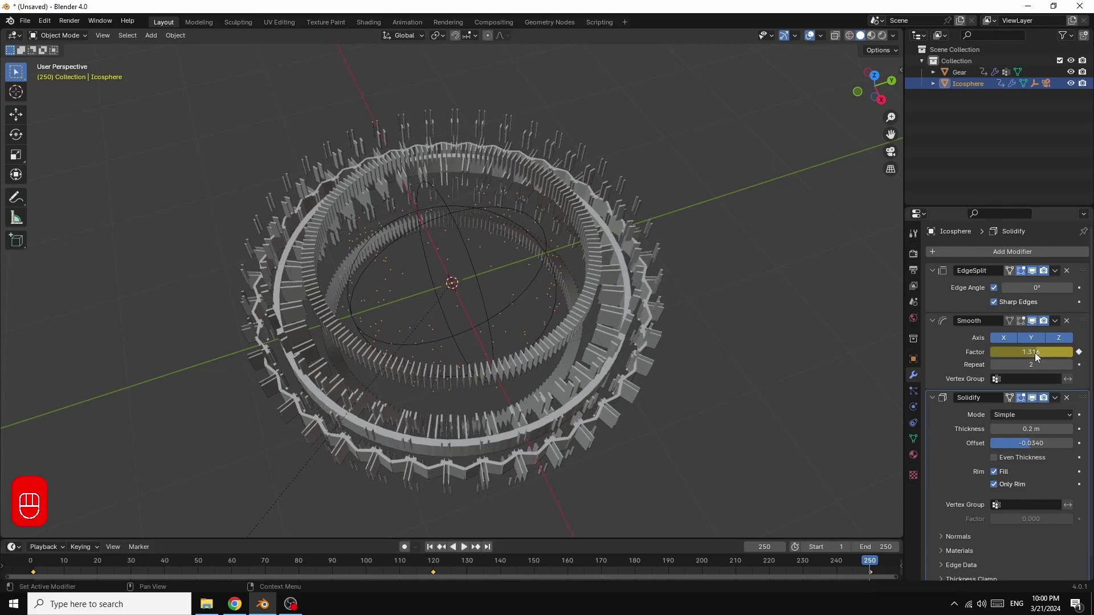
pyautogui.moveTo(1054, 353)
pyautogui.mouseDown()
pyautogui.moveTo(1005, 353)
pyautogui.moveTo(1033, 354)
pyautogui.mouseUp()
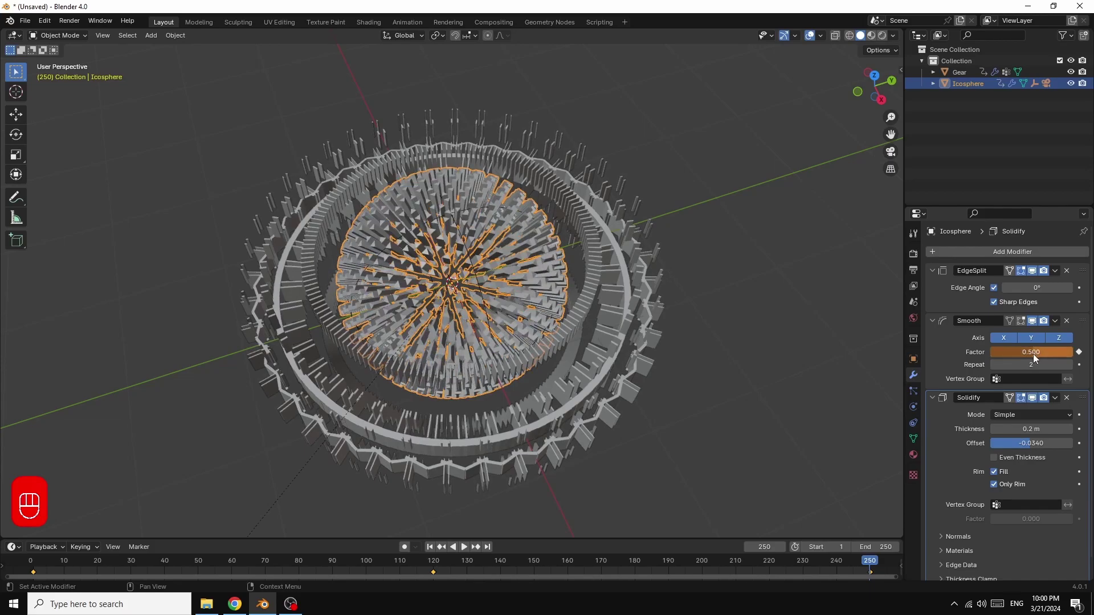
pyautogui.rightClick(1033, 353)
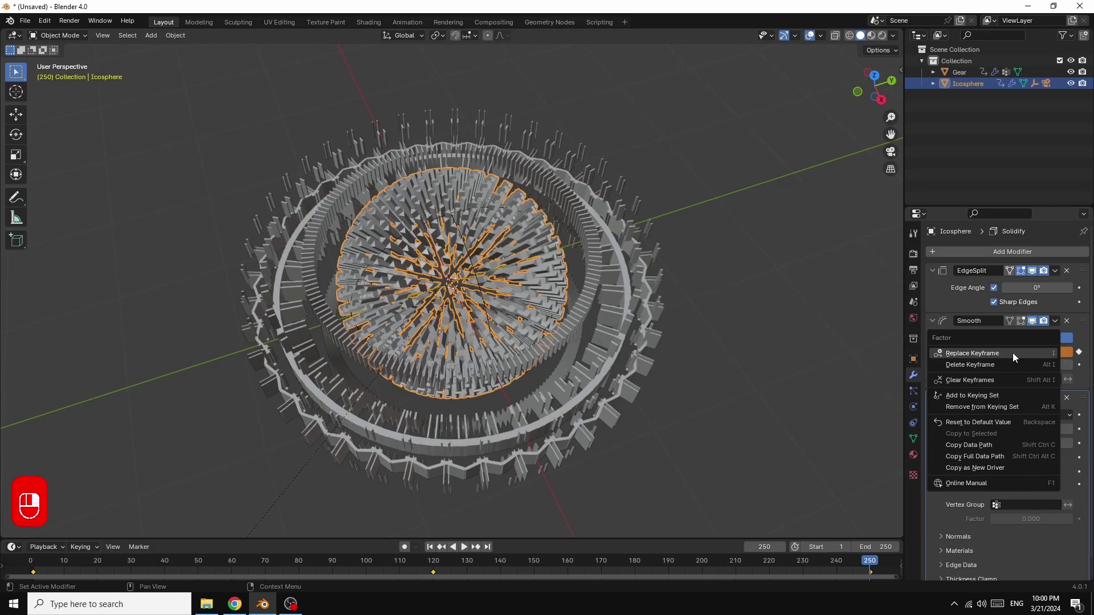
pyautogui.click(1012, 353)
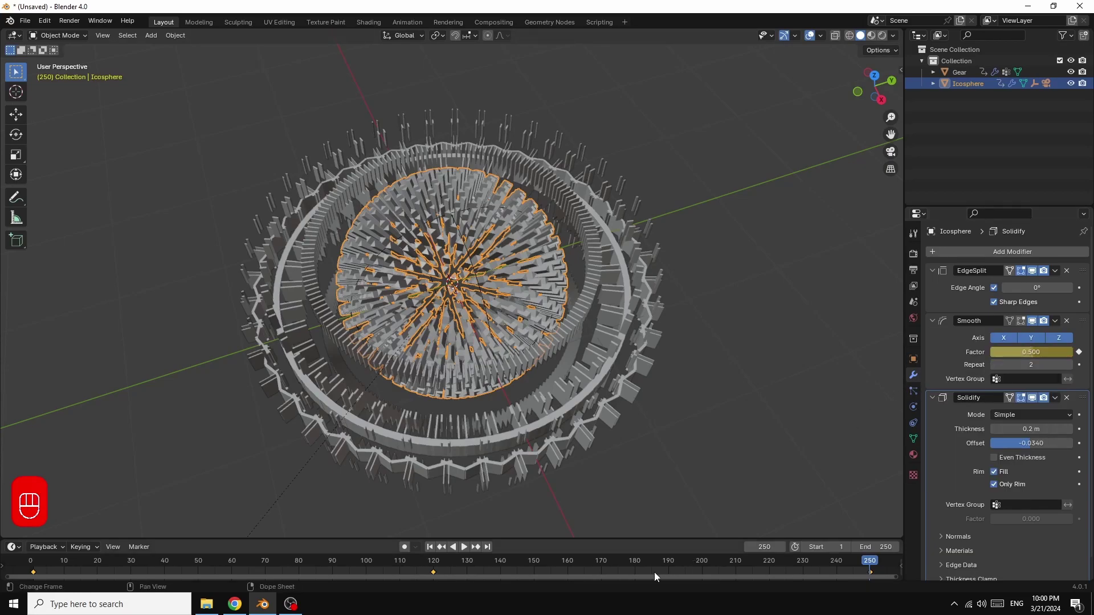
# Play the animation to preview the icosphere and gear changing together, then stop playback
pyautogui.click(464, 546)
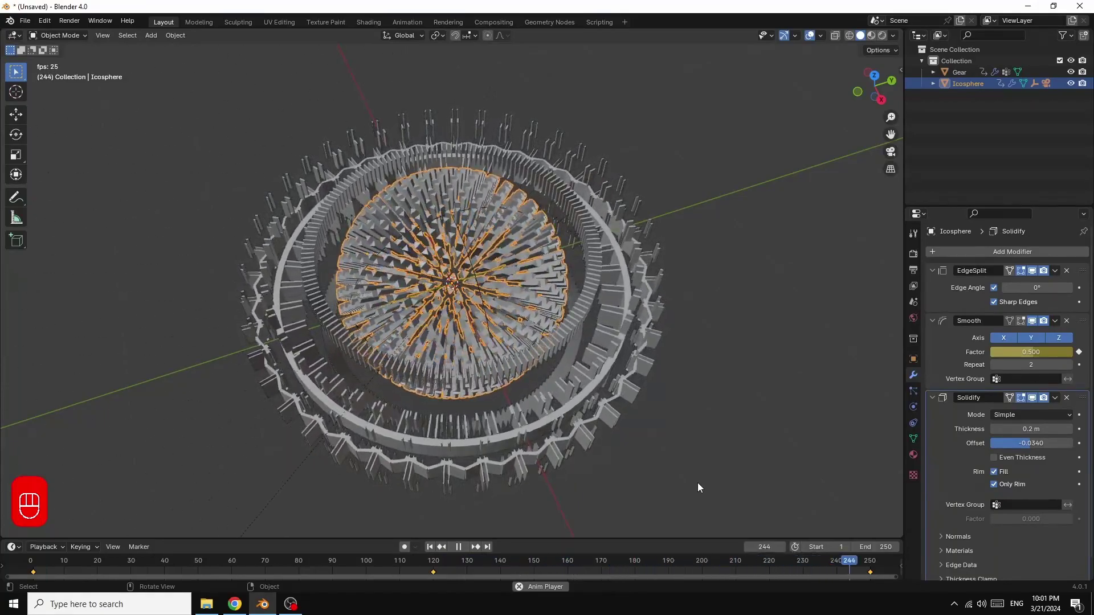
pyautogui.click(458, 547)
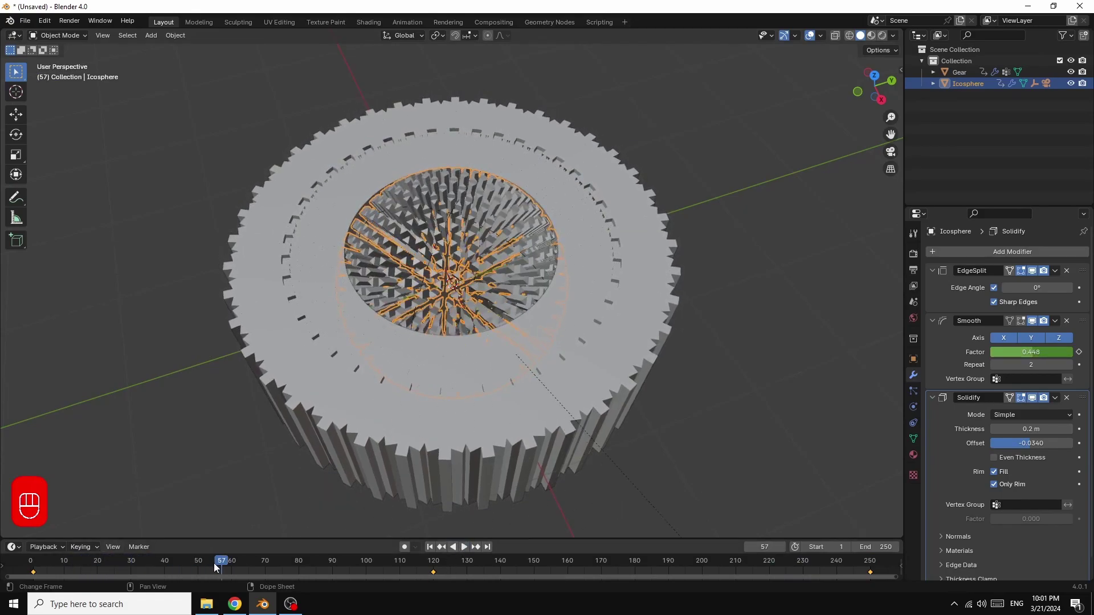
pyautogui.press('space')
# Set the gear's Smooth factor to 0.228 at frame 1 and replace the existing keyframe
pyautogui.moveTo(217, 563); pyautogui.dragTo(33, 572)
pyautogui.click(527, 416)
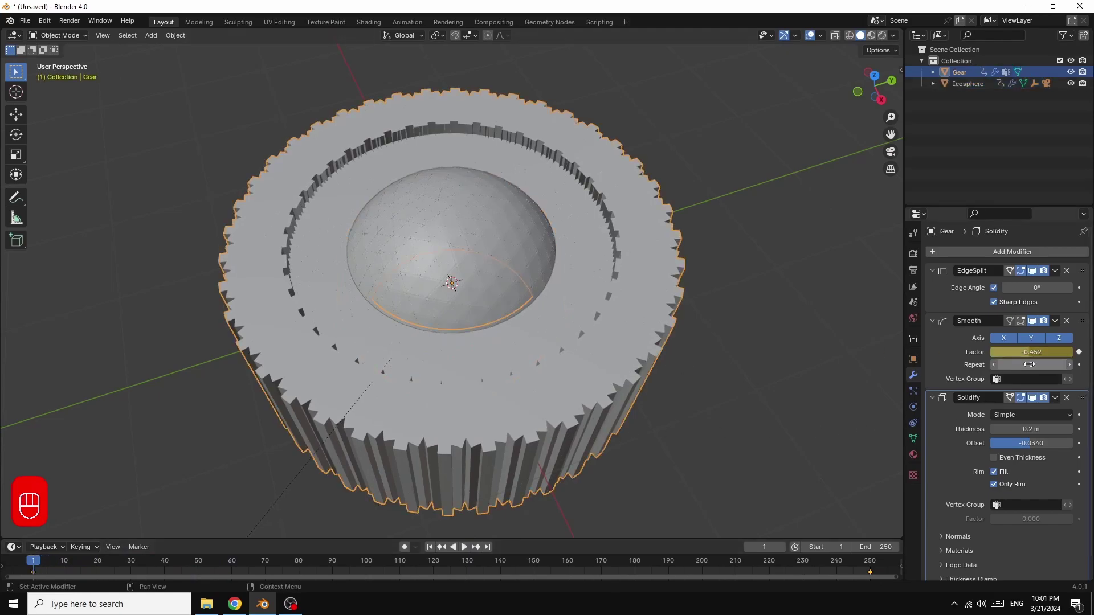
pyautogui.moveTo(1028, 353)
pyautogui.mouseDown()
pyautogui.moveTo(1048, 352)
pyautogui.moveTo(1035, 353)
pyautogui.mouseUp()
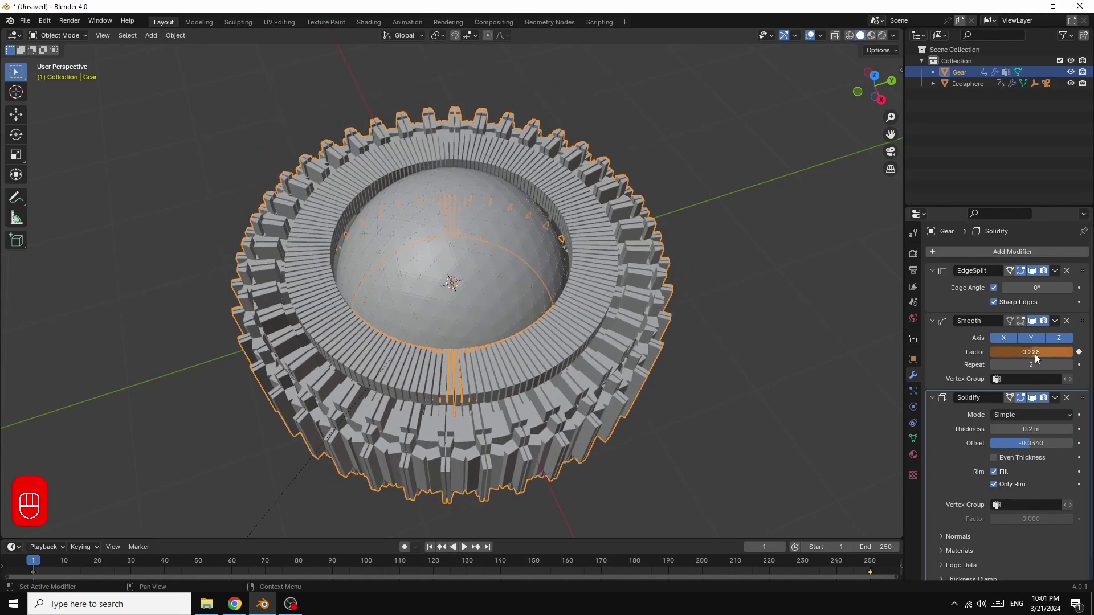
pyautogui.rightClick(1028, 350)
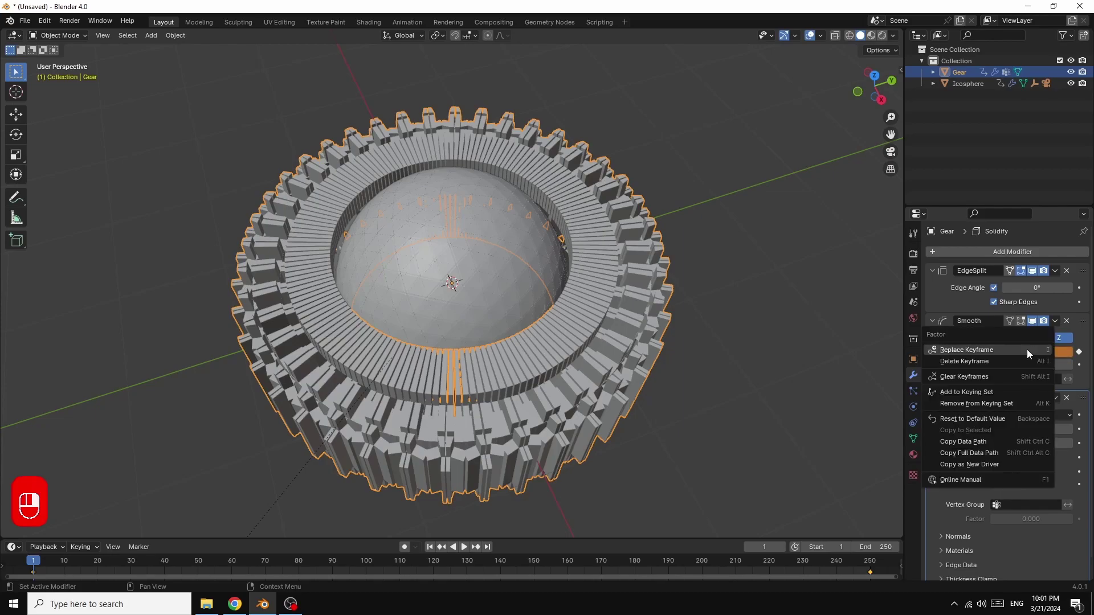
pyautogui.click(990, 349)
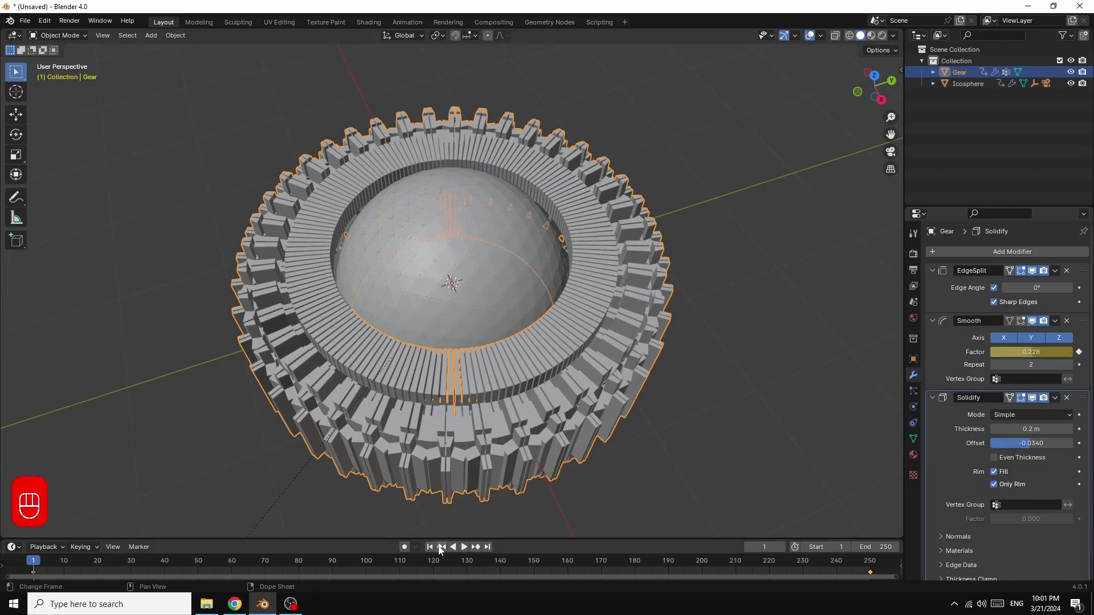
# Play the animation to check the gear's revised starting shape, and return to frame 1
pyautogui.click(464, 548)
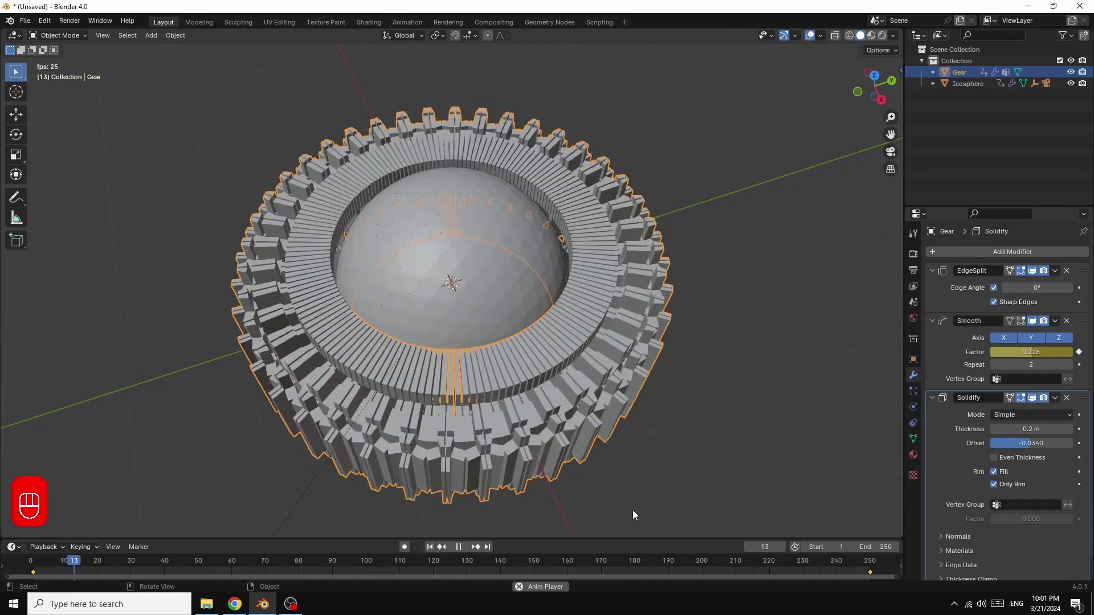
pyautogui.click(459, 546)
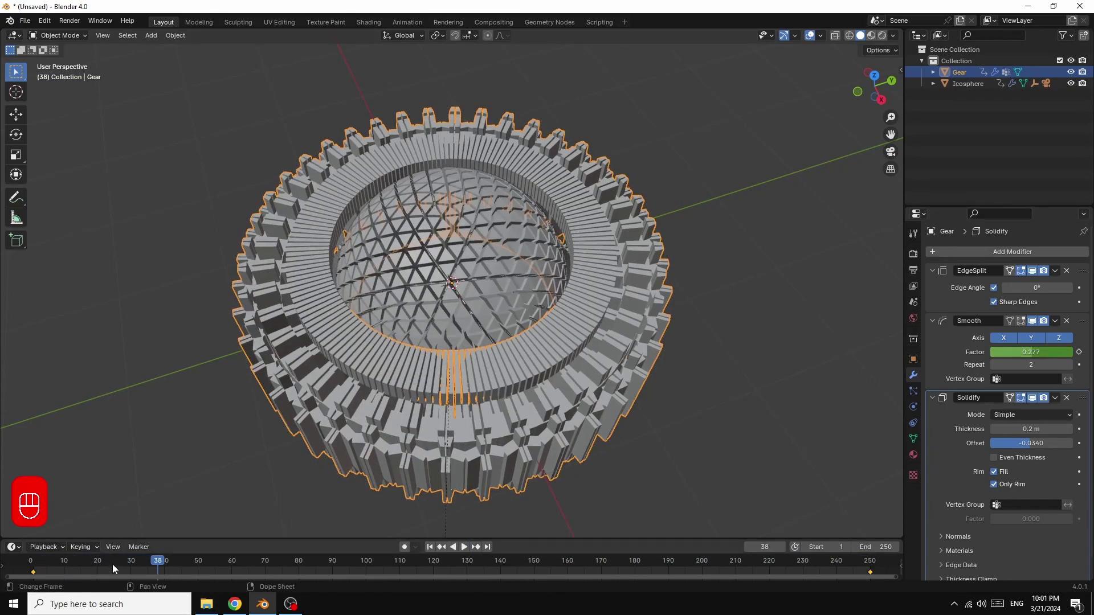
pyautogui.press('space')
pyautogui.moveTo(159, 567); pyautogui.dragTo(33, 579)
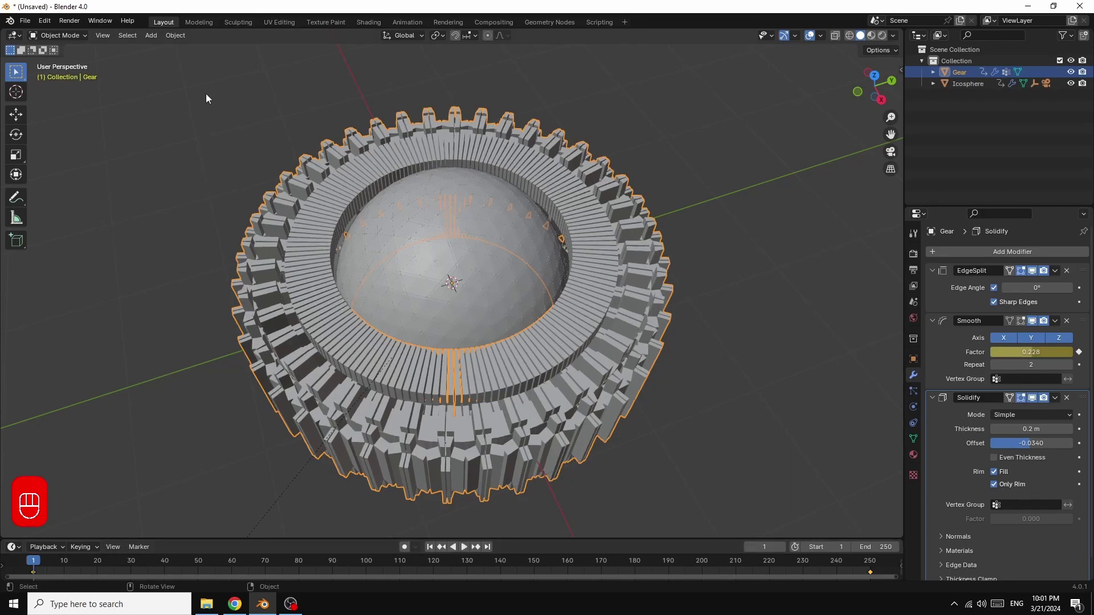
# Add a plane at the origin and scale it by about 4.015 so it extends beyond the gear
pyautogui.click(151, 35)
pyautogui.moveTo(175, 47)
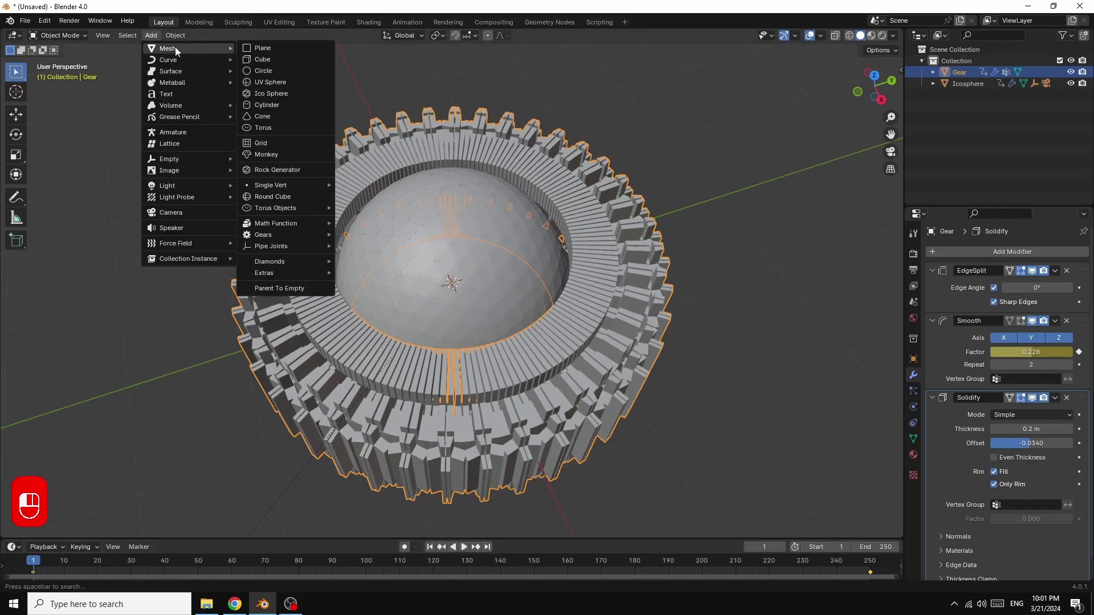
pyautogui.click(270, 46)
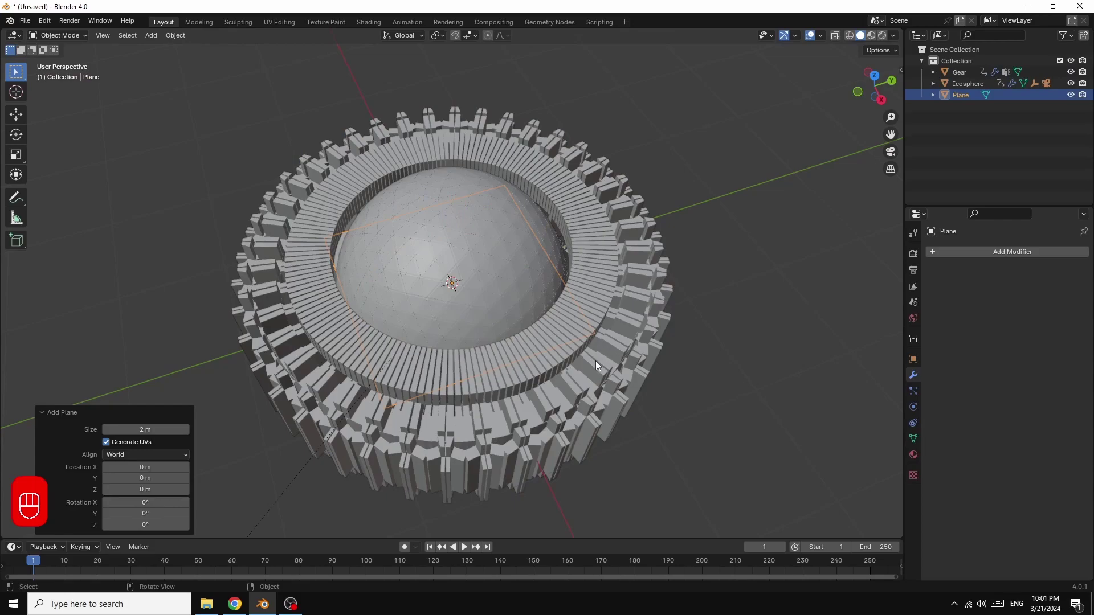
pyautogui.press('s')
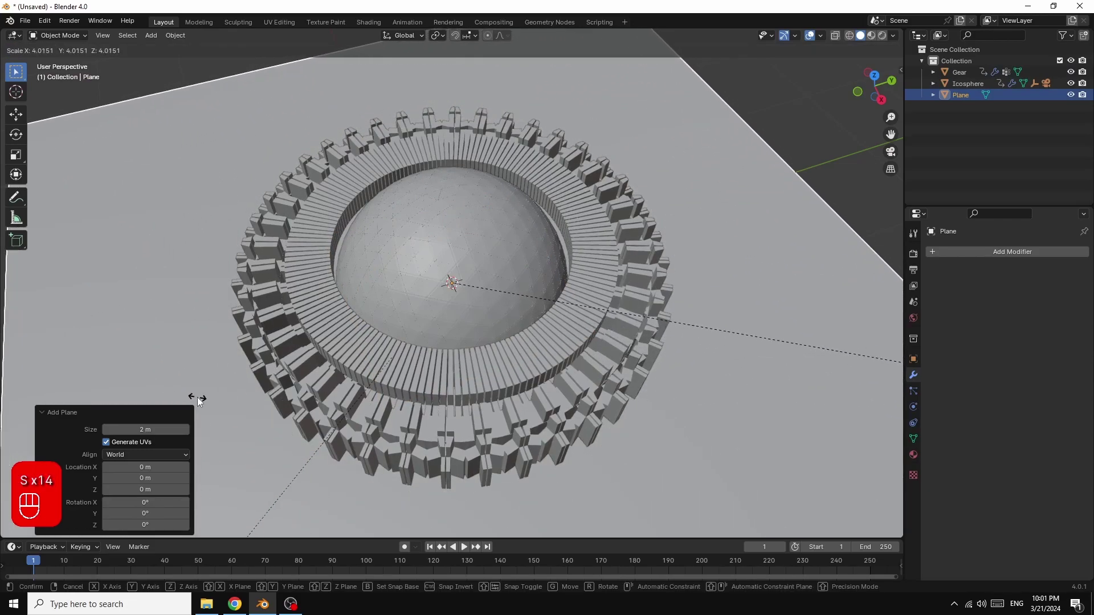
pyautogui.click(197, 398)
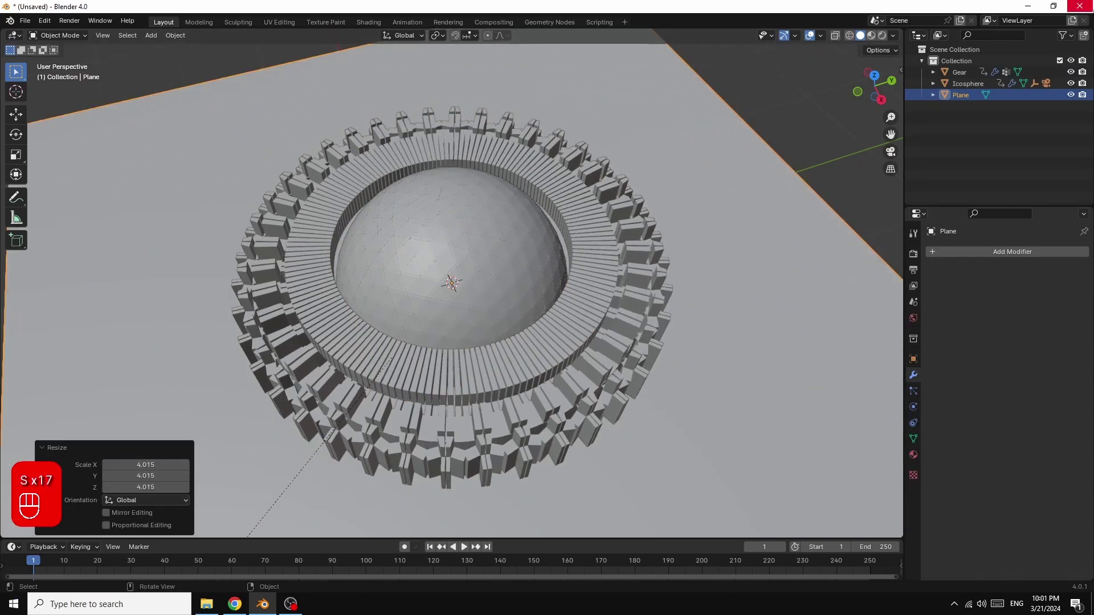
# Lower the floor plane along Z so it sits beneath the gear
pyautogui.moveTo(883, 102); pyautogui.dragTo(744, 443)
pyautogui.press('g')
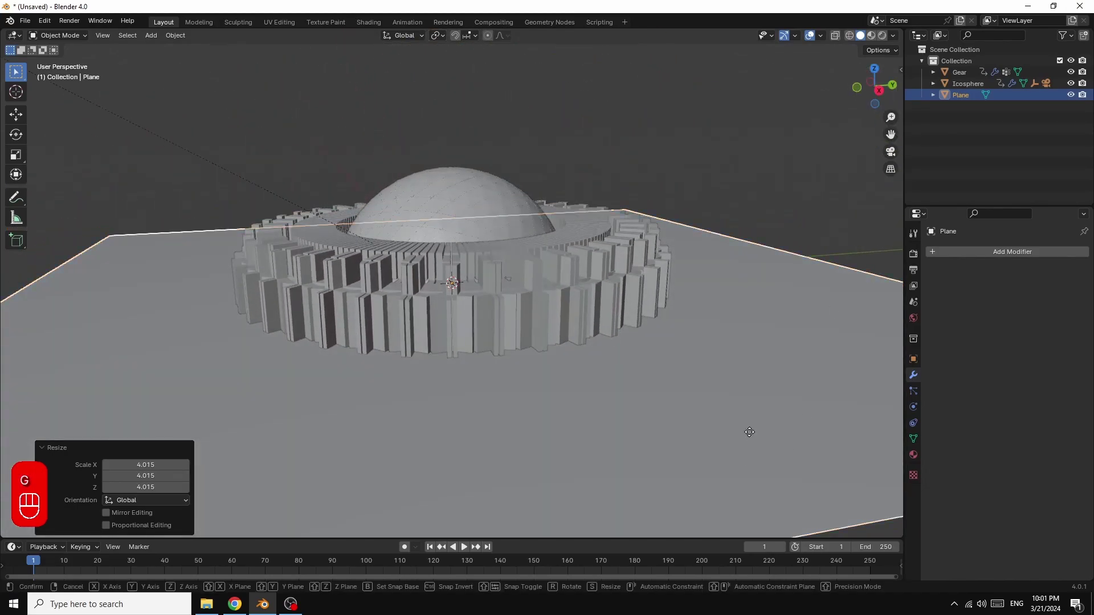
pyautogui.press('z')
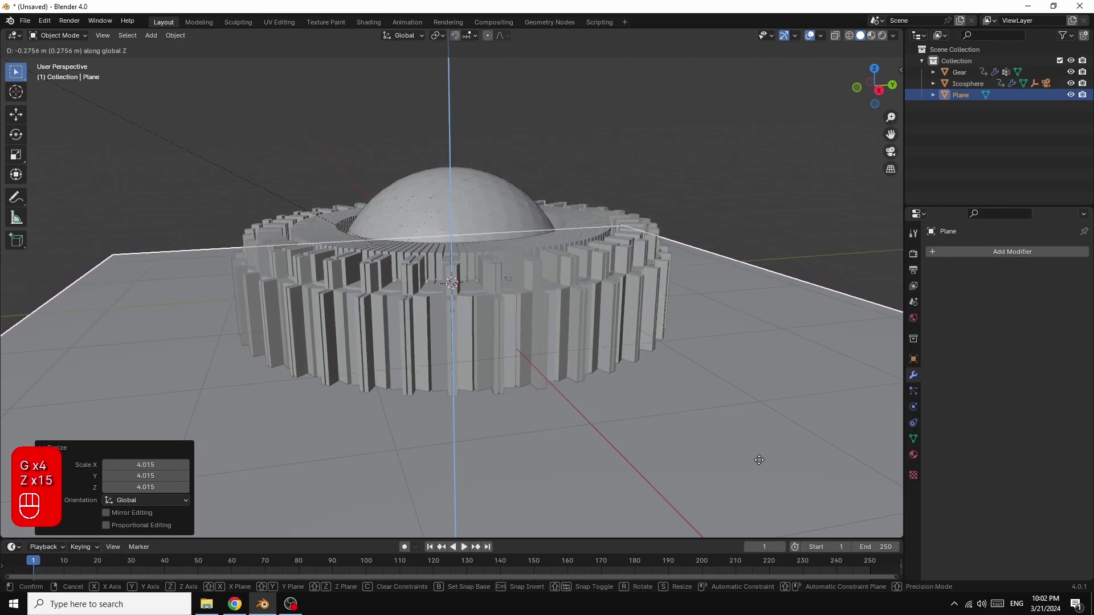
pyautogui.click(773, 498)
# Scale the icosphere up by about 1.051 and raise it slightly along Z inside the gear
pyautogui.moveTo(875, 86)
pyautogui.mouseDown()
pyautogui.moveTo(875, 121)
pyautogui.moveTo(875, 99)
pyautogui.mouseUp()
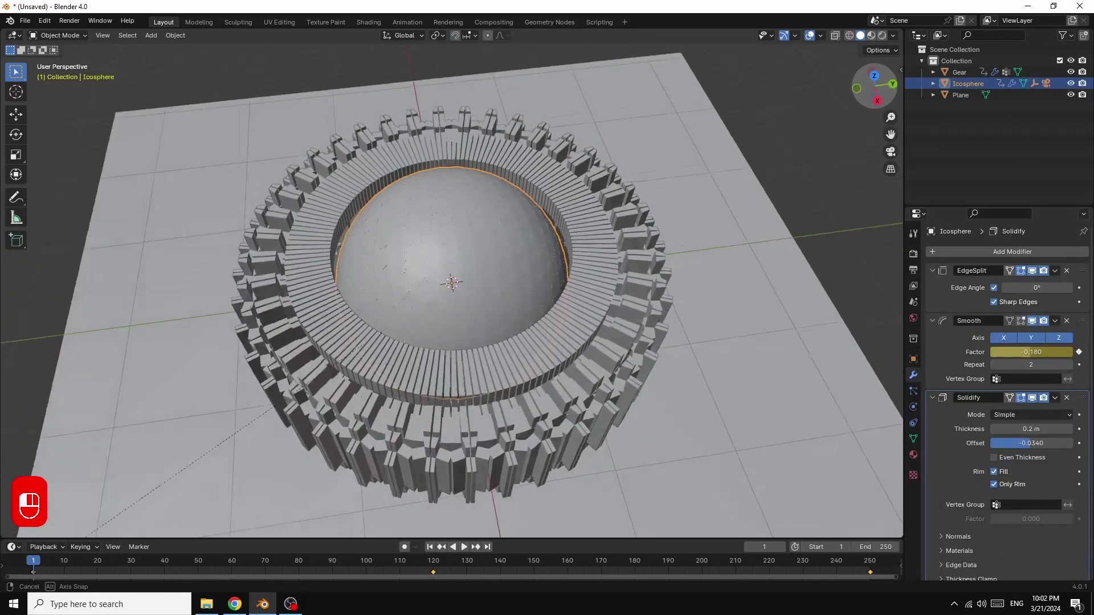
pyautogui.moveTo(875, 85); pyautogui.dragTo(878, 91)
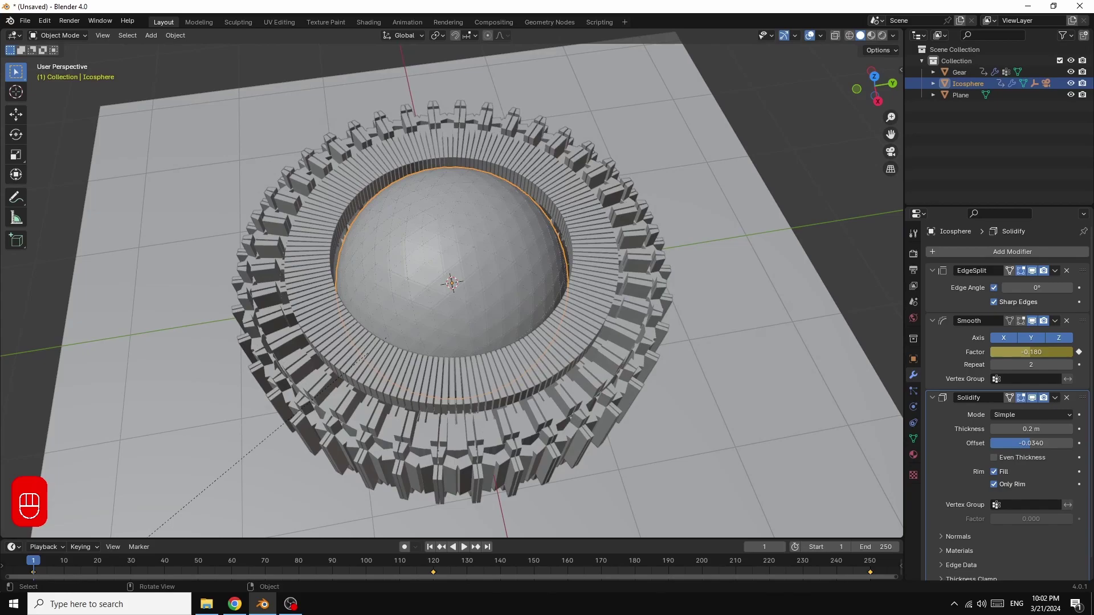
pyautogui.press('s')
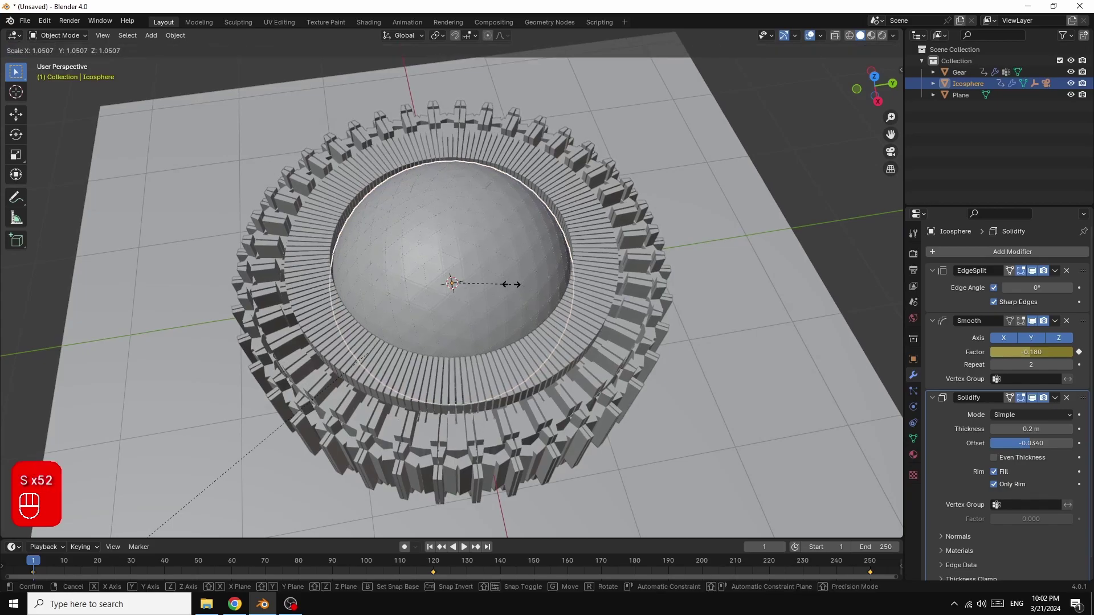
pyautogui.click(511, 285)
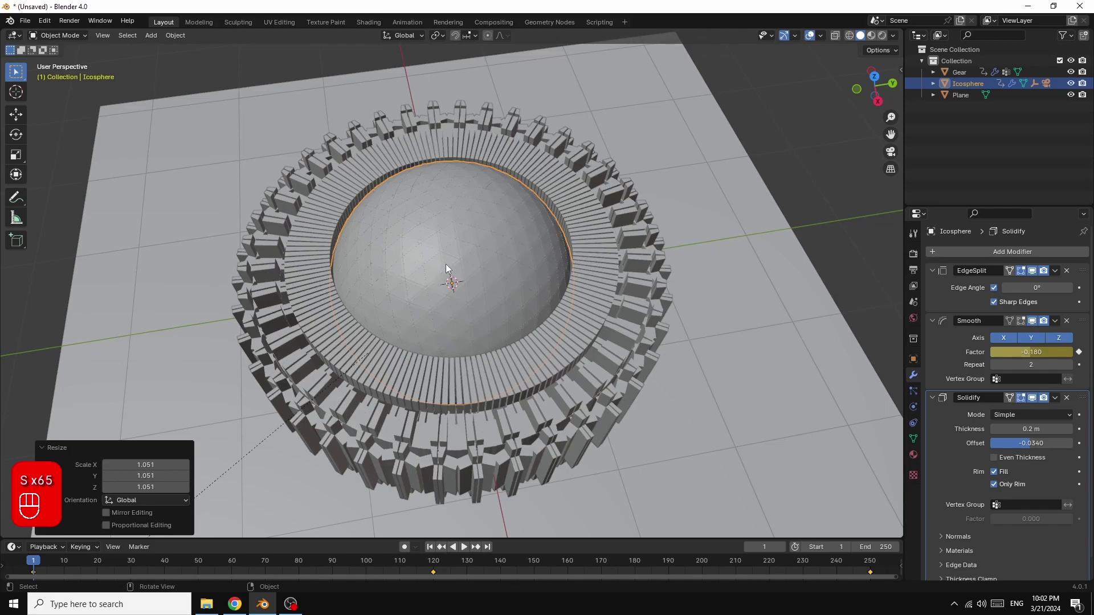
pyautogui.press('g')
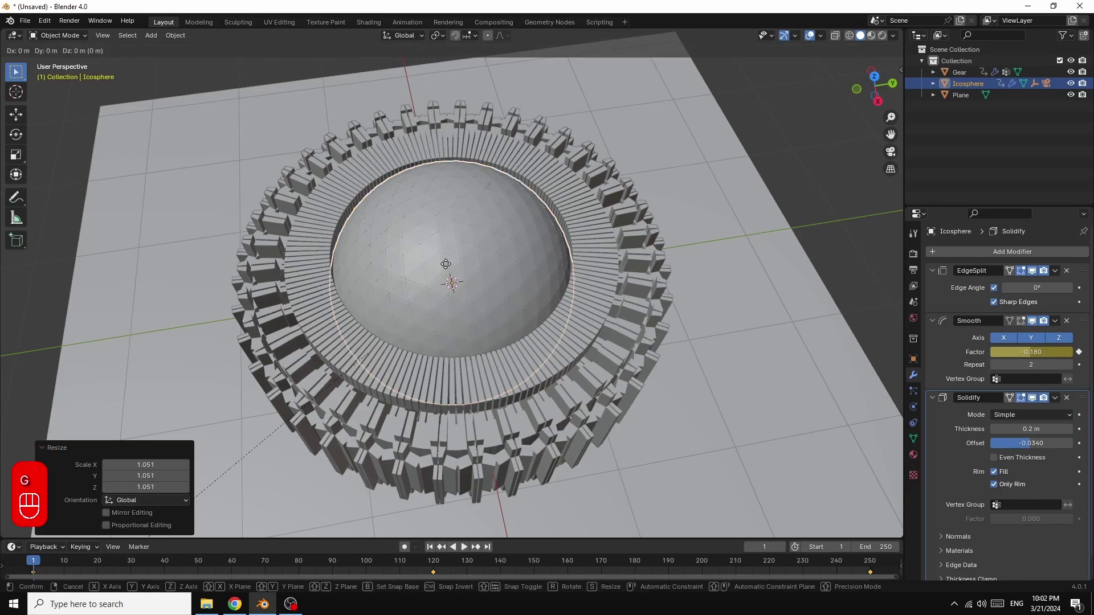
pyautogui.press('z')
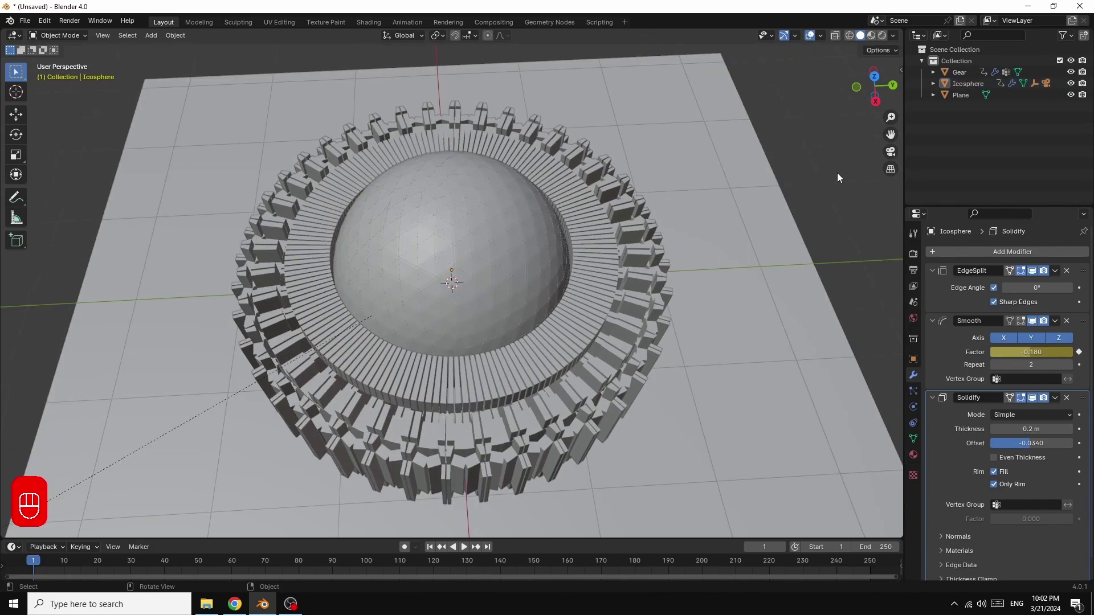
# Look through the scene camera and lock the camera to the view
pyautogui.press('KP_0')
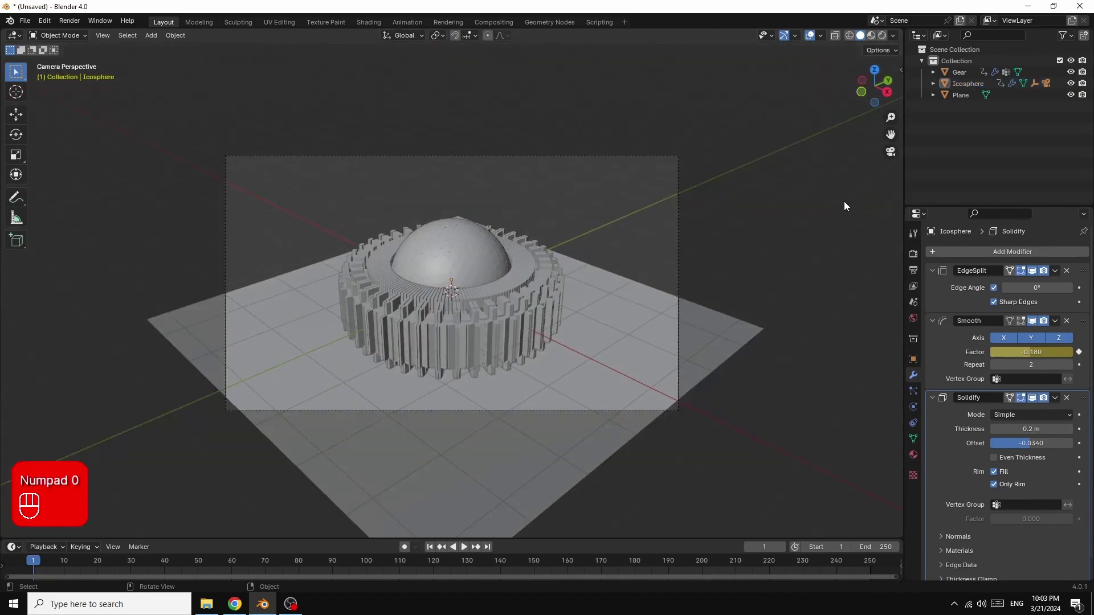
pyautogui.press('n')
pyautogui.click(897, 123)
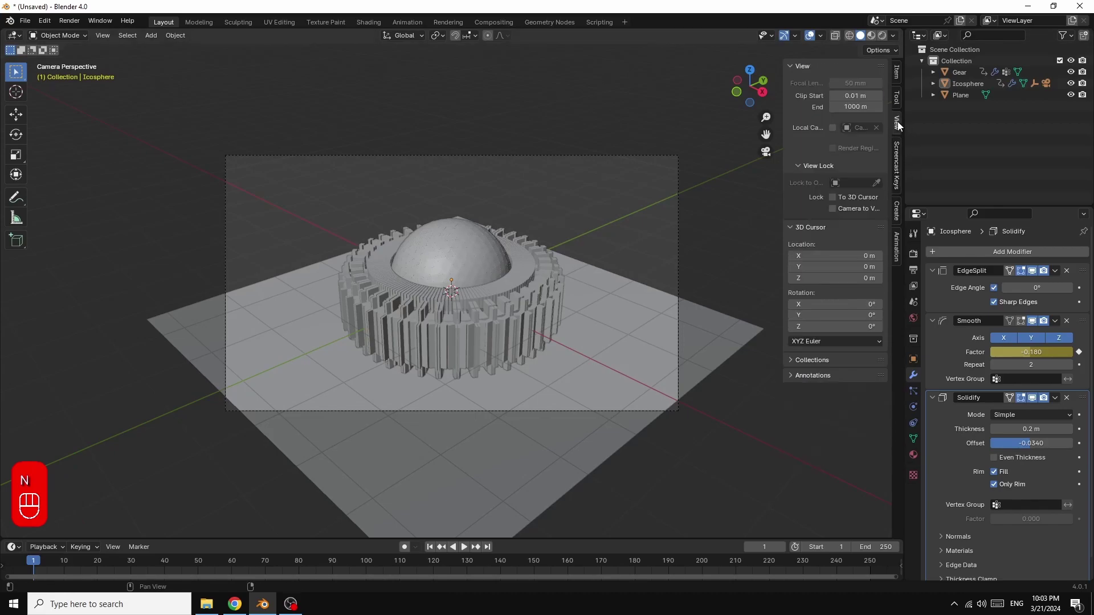
pyautogui.click(833, 208)
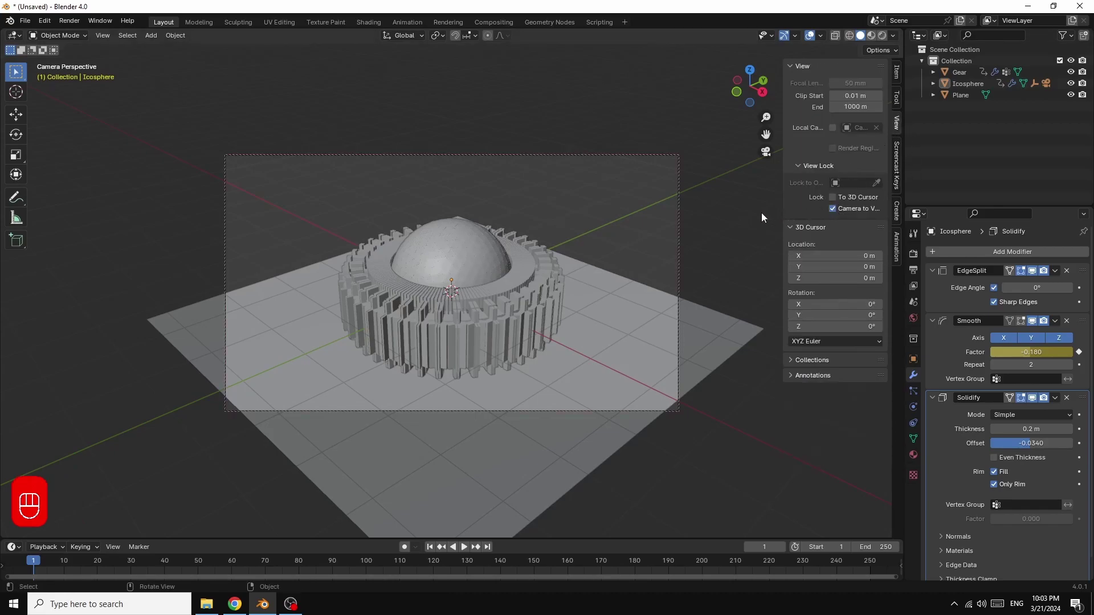
pyautogui.press('n')
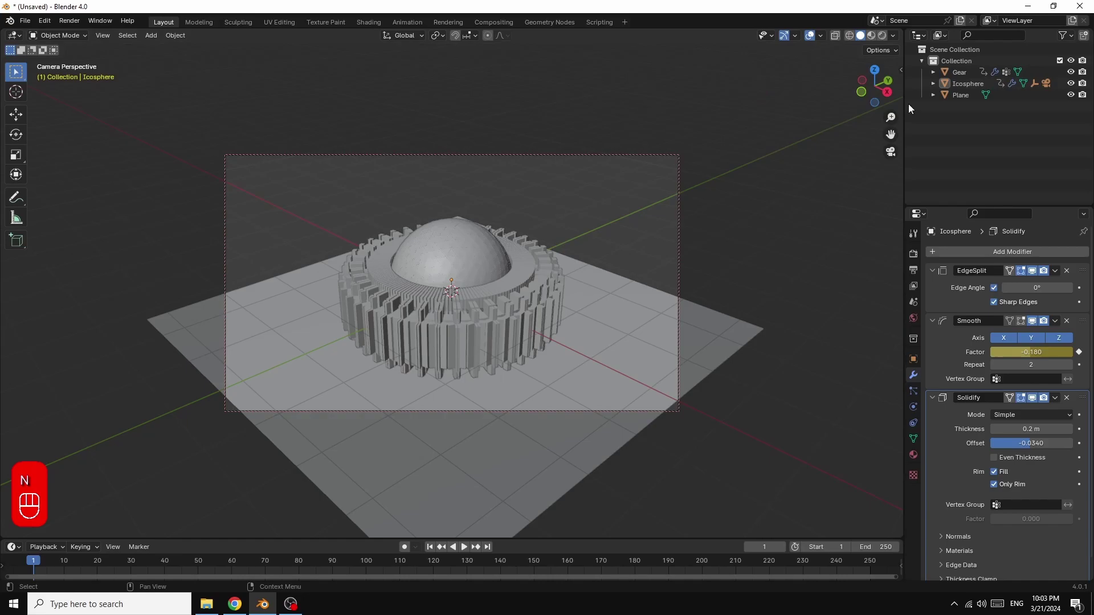
# Scale the floor plane up until it extends well beyond the camera frame on all sides
pyautogui.moveTo(885, 98); pyautogui.dragTo(877, 130)
pyautogui.click(720, 322)
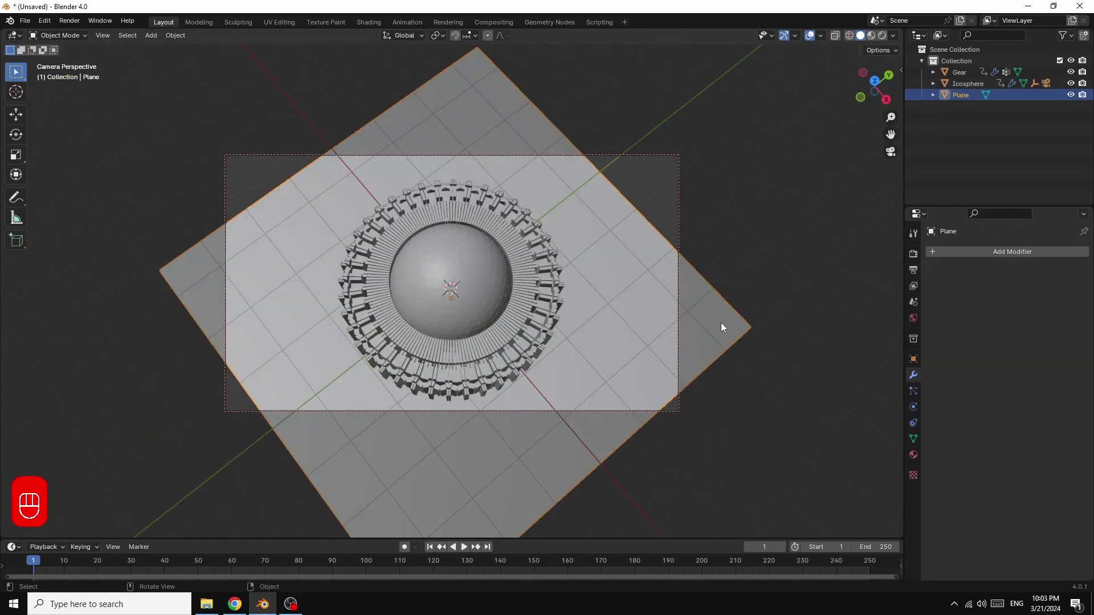
pyautogui.press('s')
pyautogui.click(60, 290)
# Reposition the locked camera to look down at the gear and icosphere, with the floor filling the whole frame
pyautogui.moveTo(397, 135); pyautogui.dragTo(611, 298, button='middle')
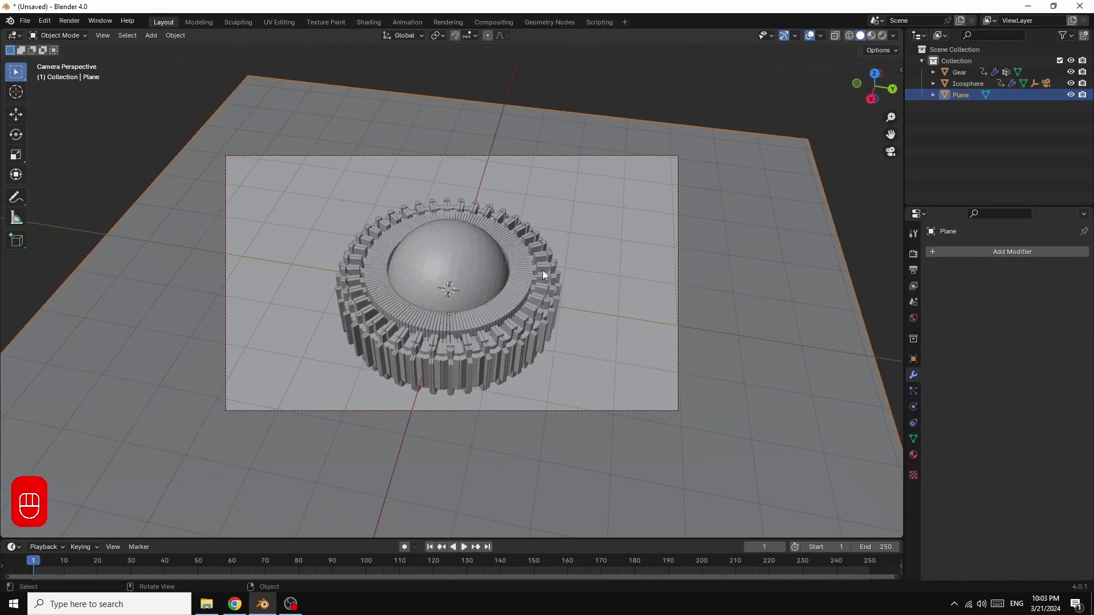
pyautogui.moveTo(541, 276); pyautogui.dragTo(555, 259, button='middle')
pyautogui.moveTo(892, 135); pyautogui.dragTo(891, 139)
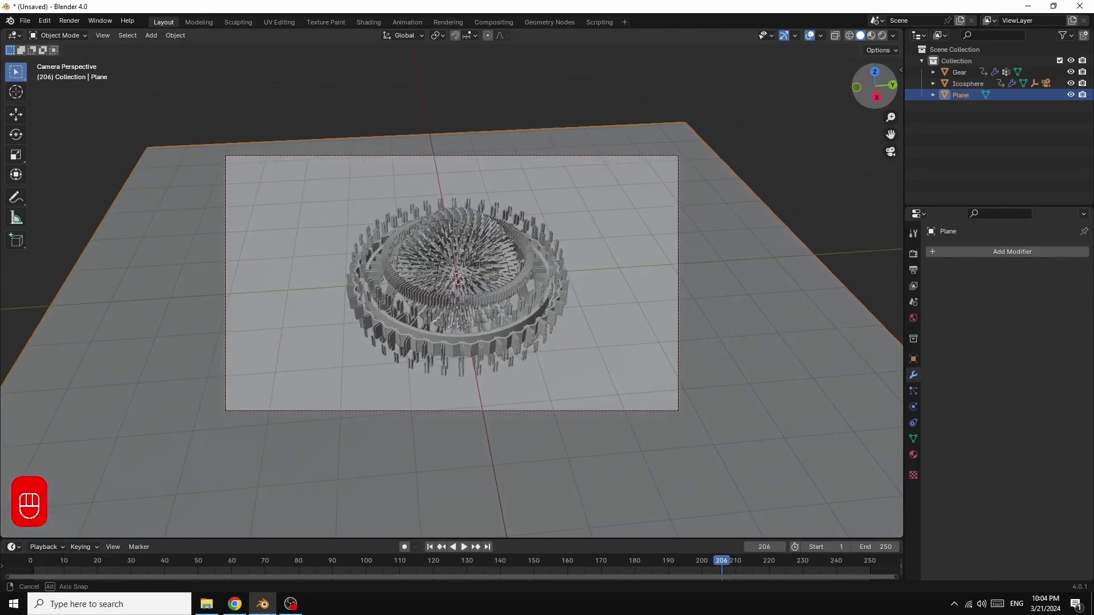
pyautogui.moveTo(875, 86); pyautogui.dragTo(871, 116)
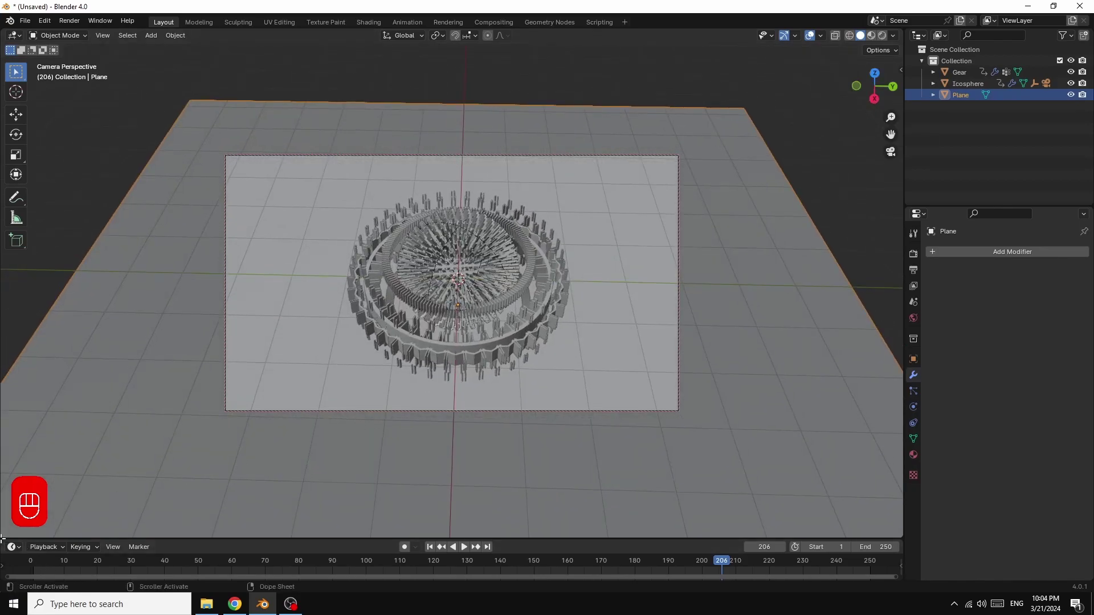
# Split the 3D viewport horizontally and make the lower area a Shader Editor with its sidebar hidden
pyautogui.moveTo(3, 534); pyautogui.dragTo(3, 331)
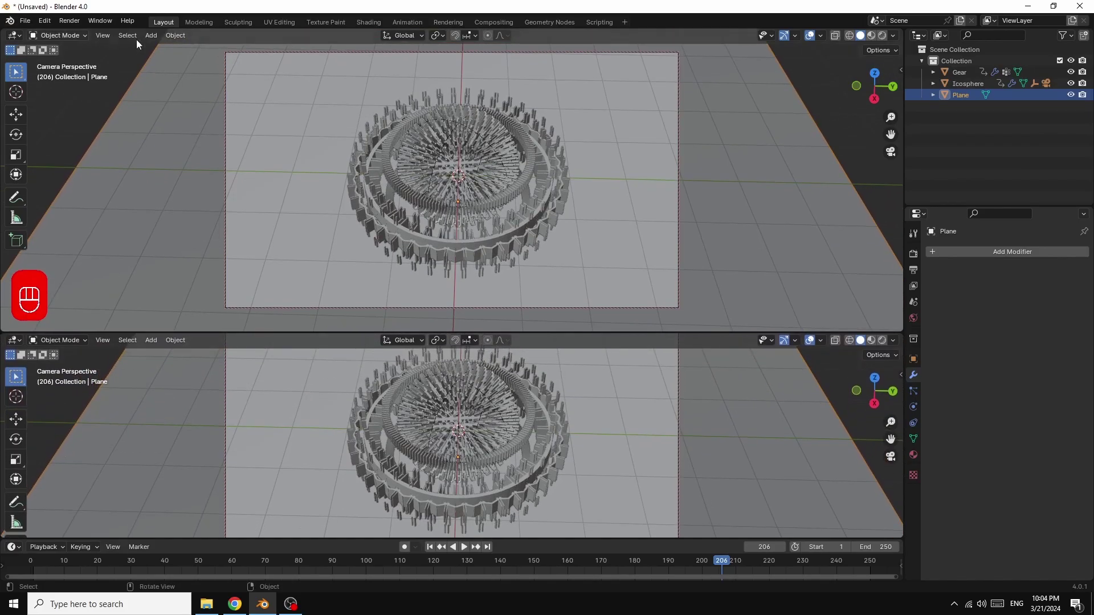
pyautogui.click(14, 341)
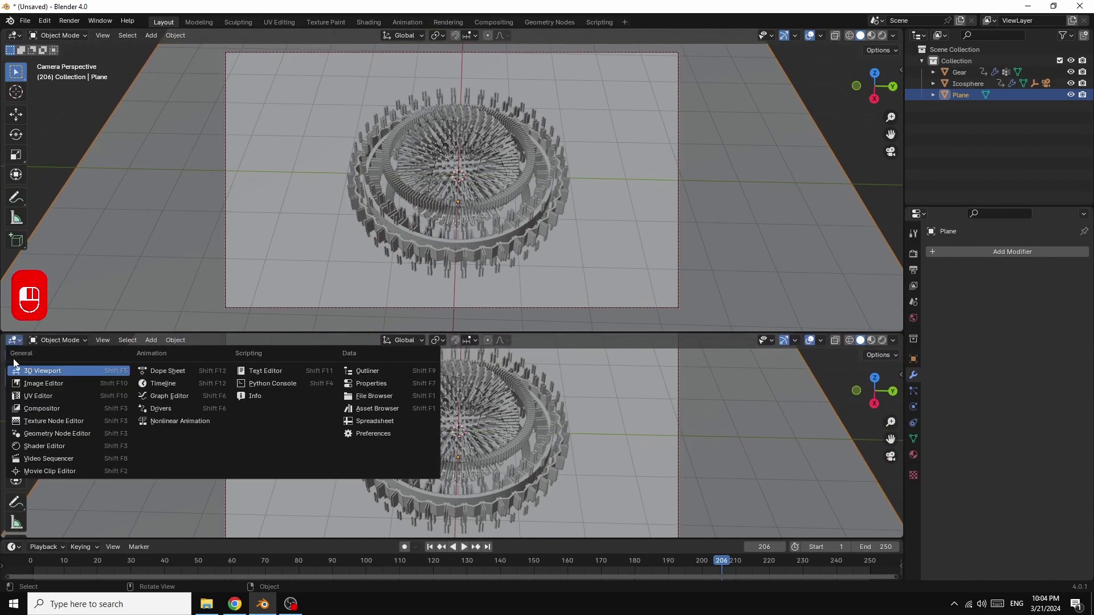
pyautogui.click(51, 447)
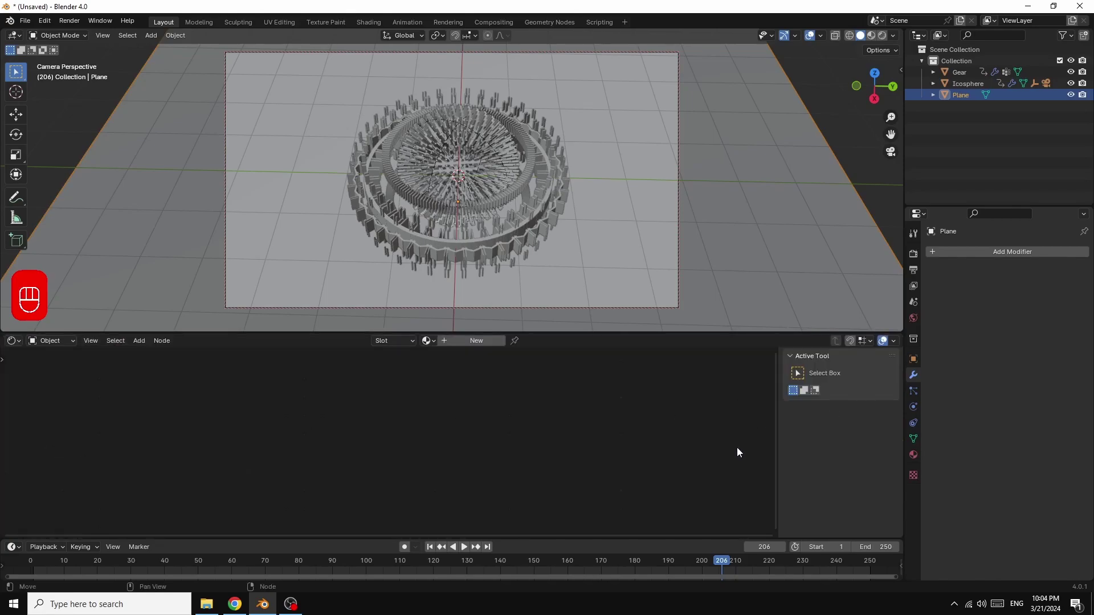
pyautogui.press('n')
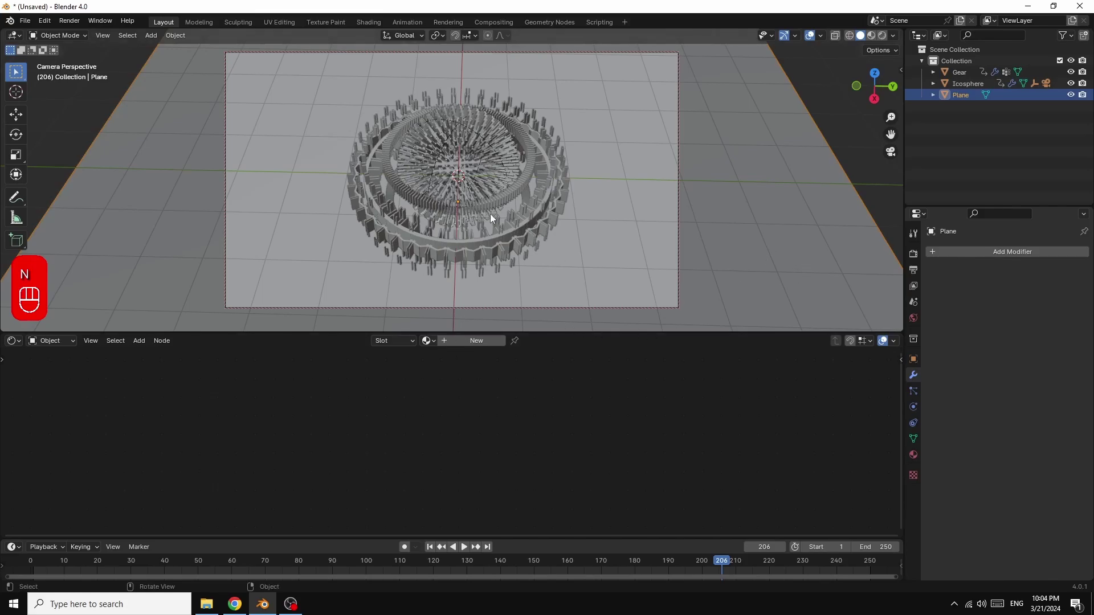
# Give the icosphere a new material with Metallic 1.000 and Roughness 0.100, using Material Preview shading in the viewport
pyautogui.click(463, 151)
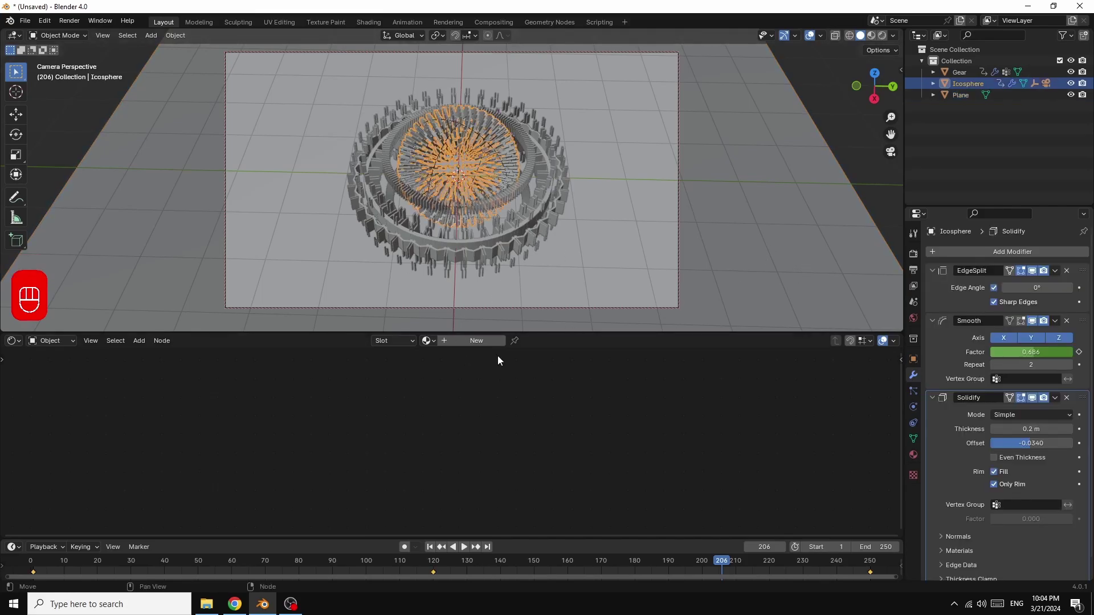
pyautogui.click(464, 341)
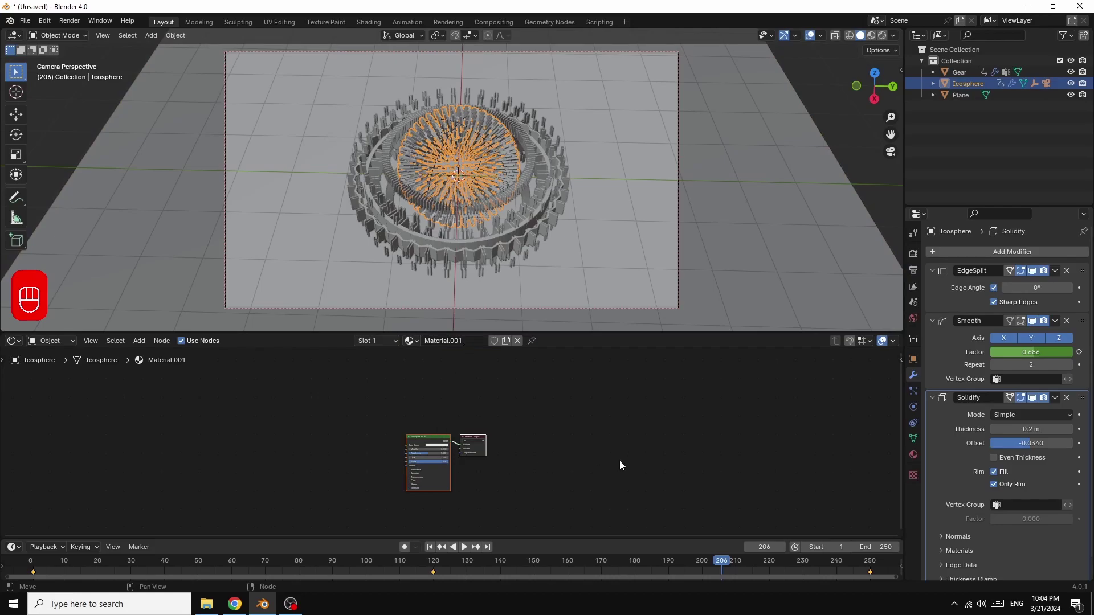
pyautogui.scroll(3, 620, 461)
pyautogui.moveTo(395, 428); pyautogui.dragTo(612, 396)
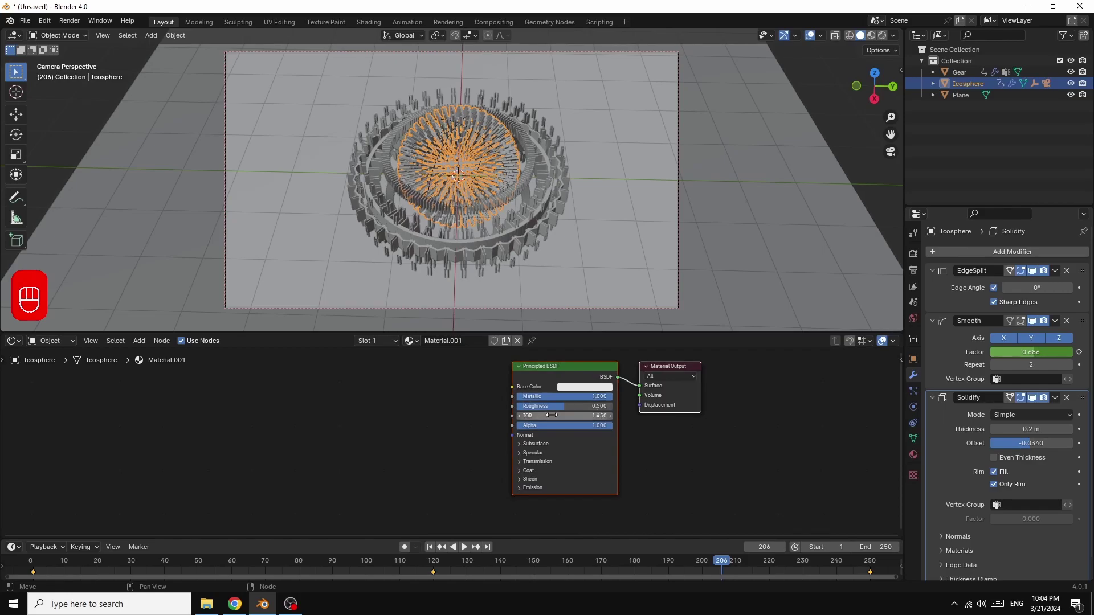
pyautogui.click(871, 36)
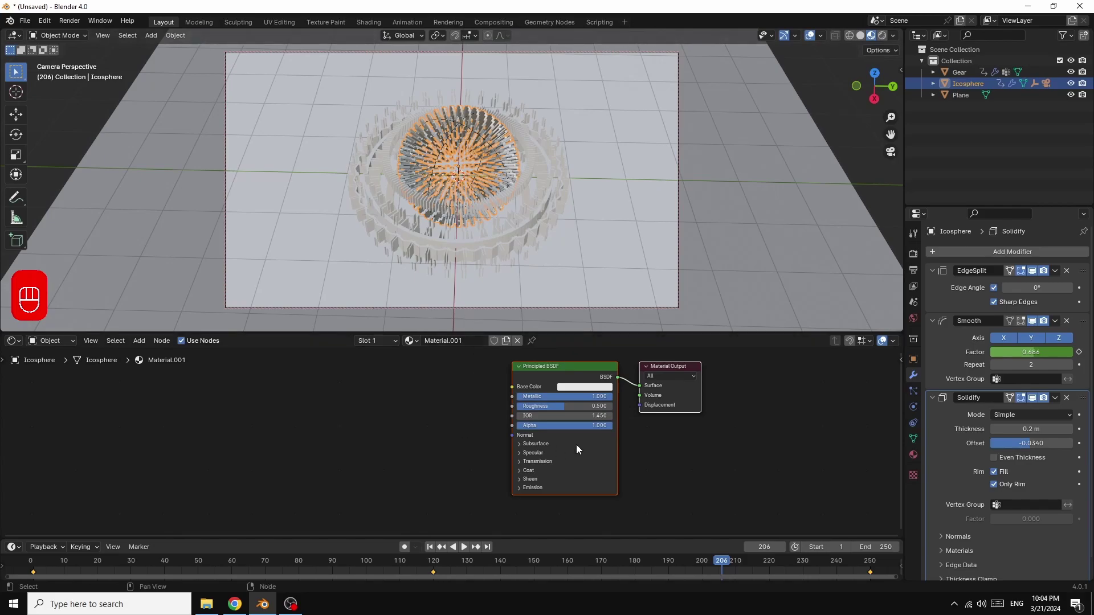
pyautogui.moveTo(562, 405); pyautogui.dragTo(526, 407)
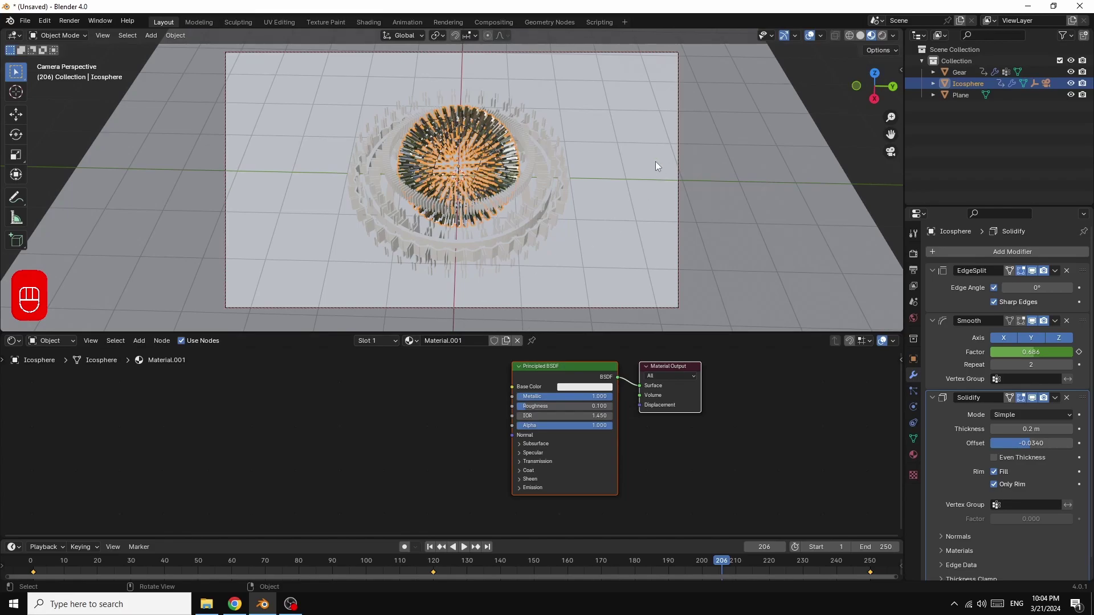
# Create a new material for the gear and set its Metallic value to 1.000
pyautogui.click(507, 233)
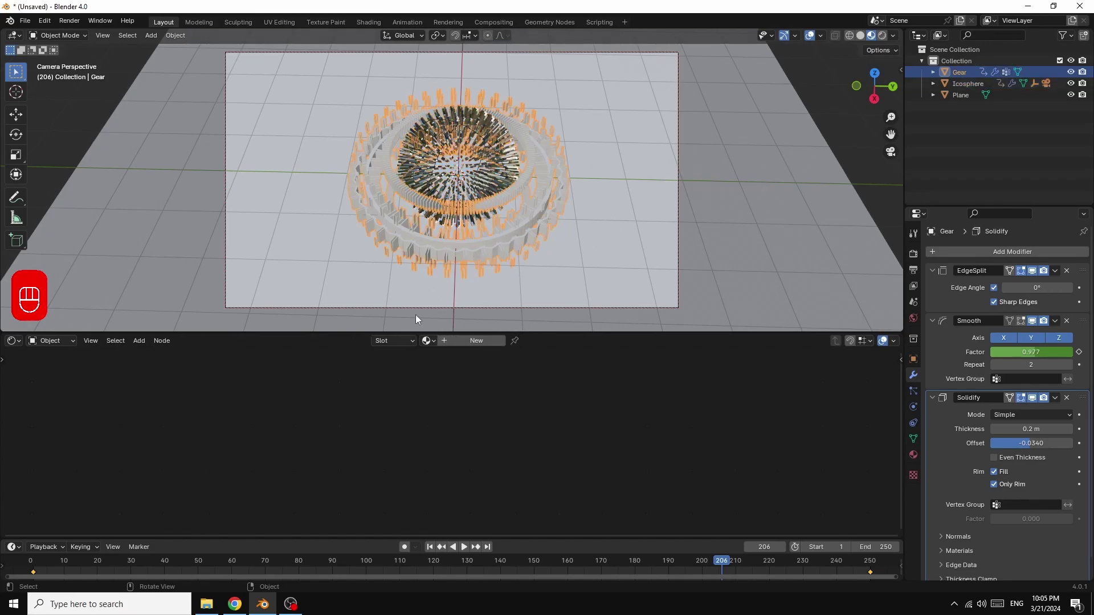
pyautogui.click(486, 340)
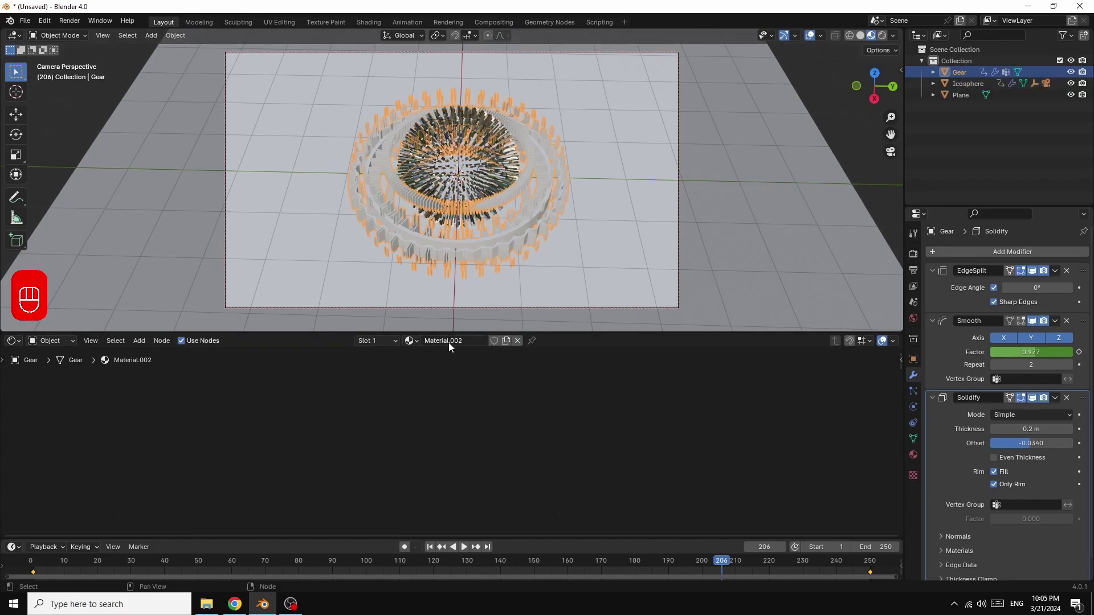
pyautogui.moveTo(901, 371); pyautogui.dragTo(900, 481)
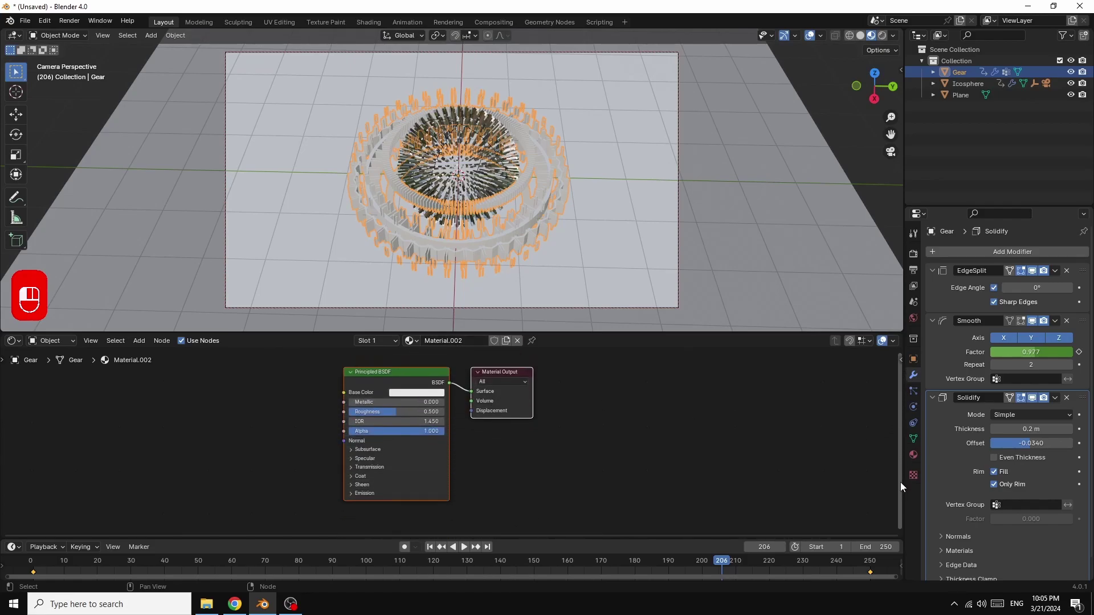
pyautogui.moveTo(388, 405); pyautogui.dragTo(450, 406)
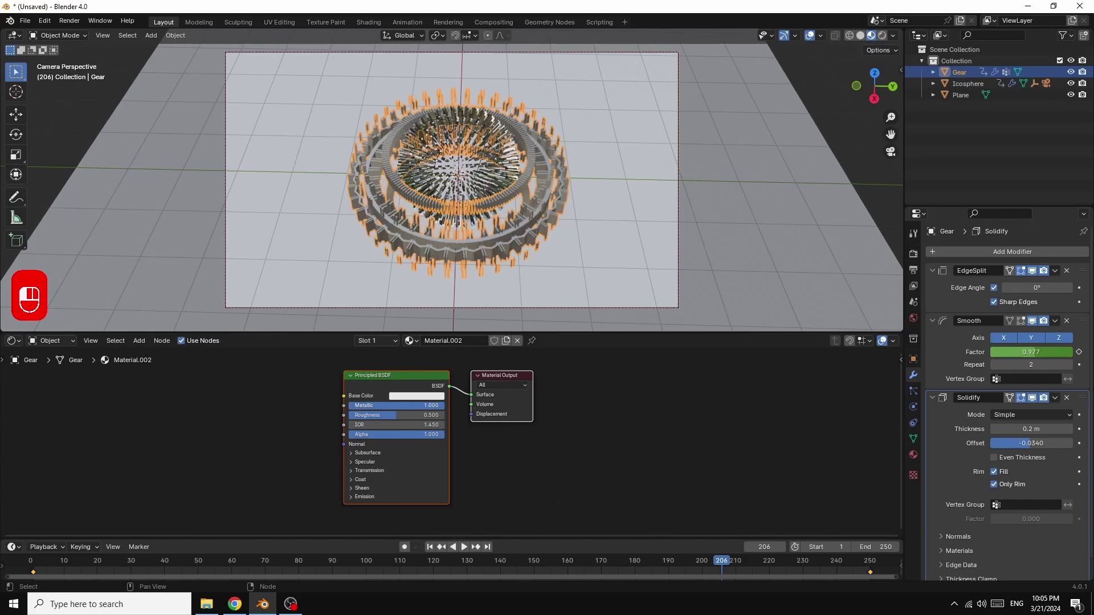
# Set the gear material's Base Color to light blue and its Roughness to 0.100
pyautogui.click(414, 398)
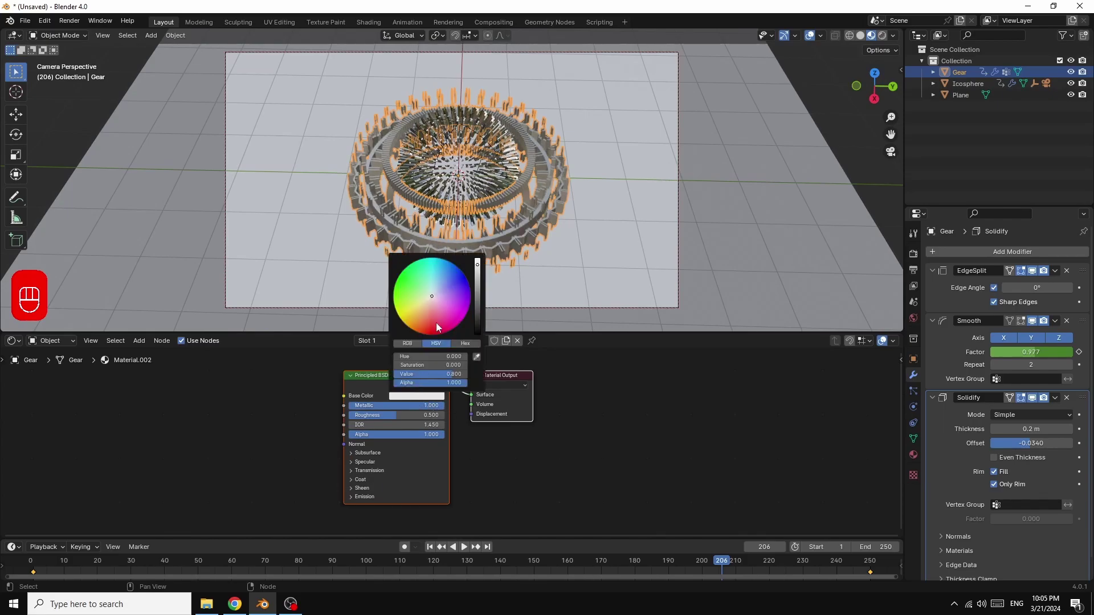
pyautogui.moveTo(431, 295); pyautogui.dragTo(420, 314)
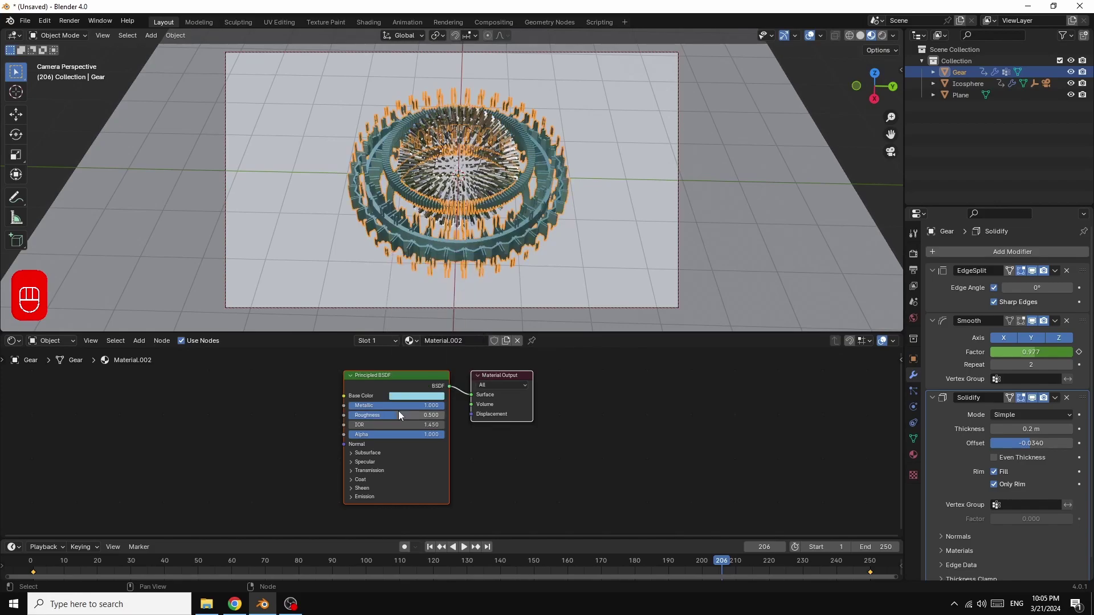
pyautogui.moveTo(395, 413); pyautogui.dragTo(362, 412)
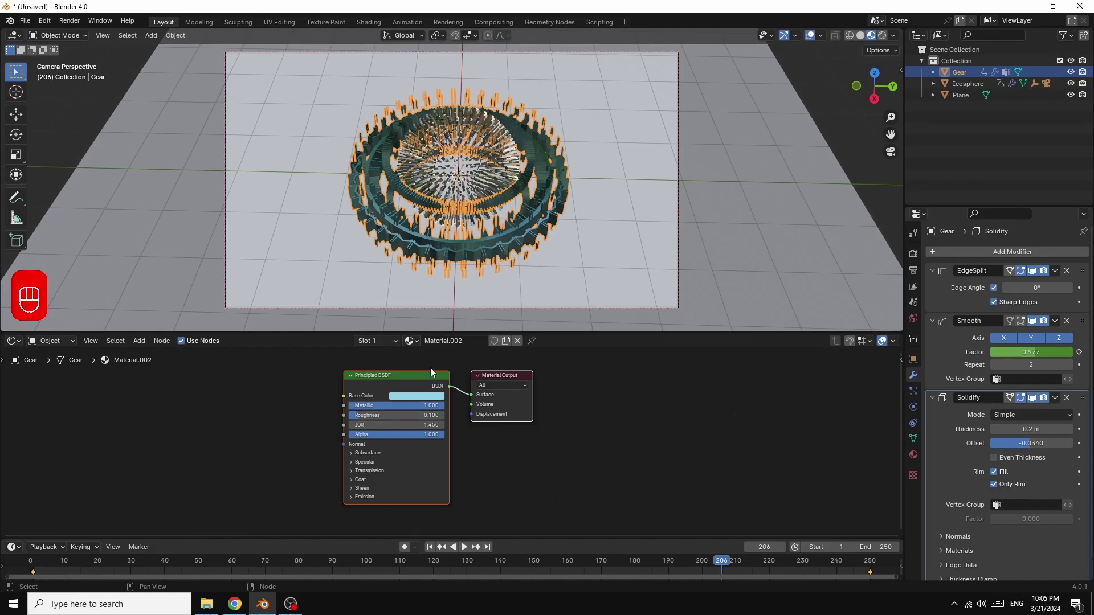
pyautogui.click(422, 396)
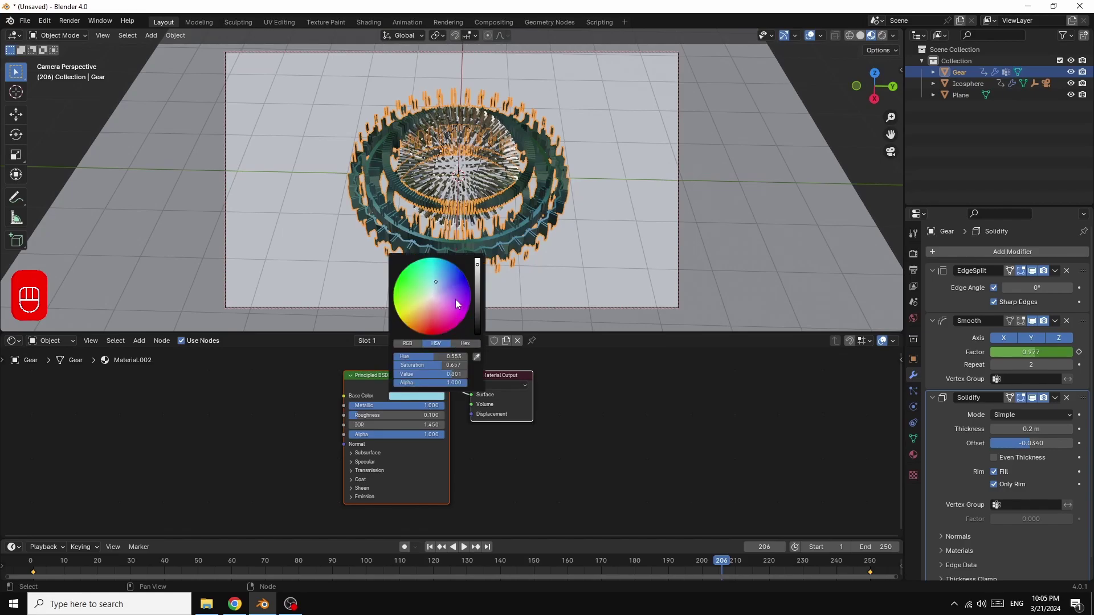
pyautogui.moveTo(436, 281); pyautogui.dragTo(440, 275)
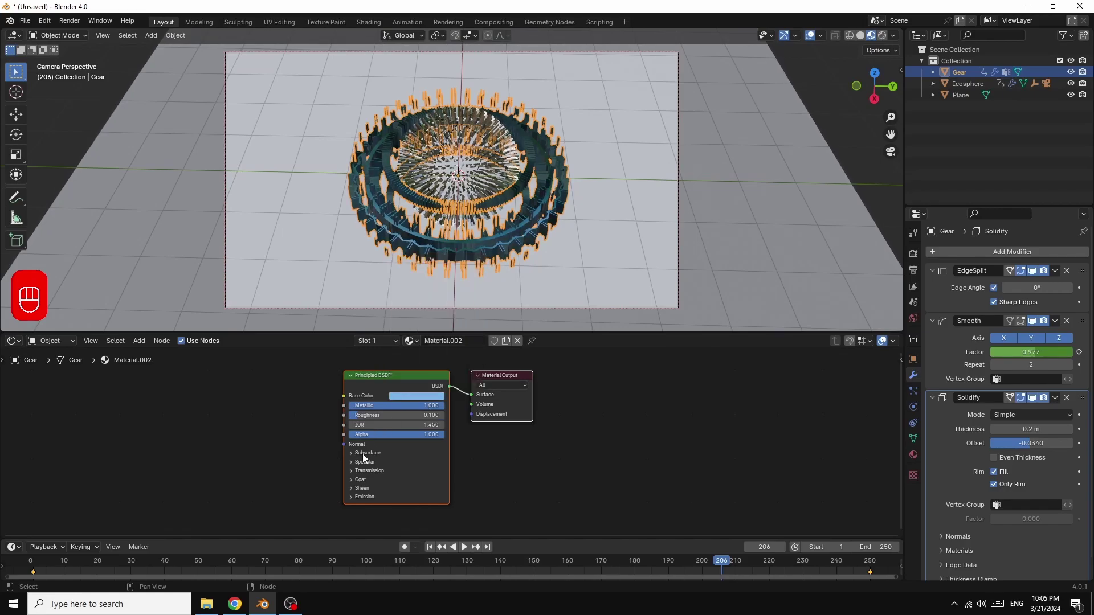
# Create a new material for the floor plane with Metallic 1.000 and a pale yellow-orange Base Color
pyautogui.click(760, 230)
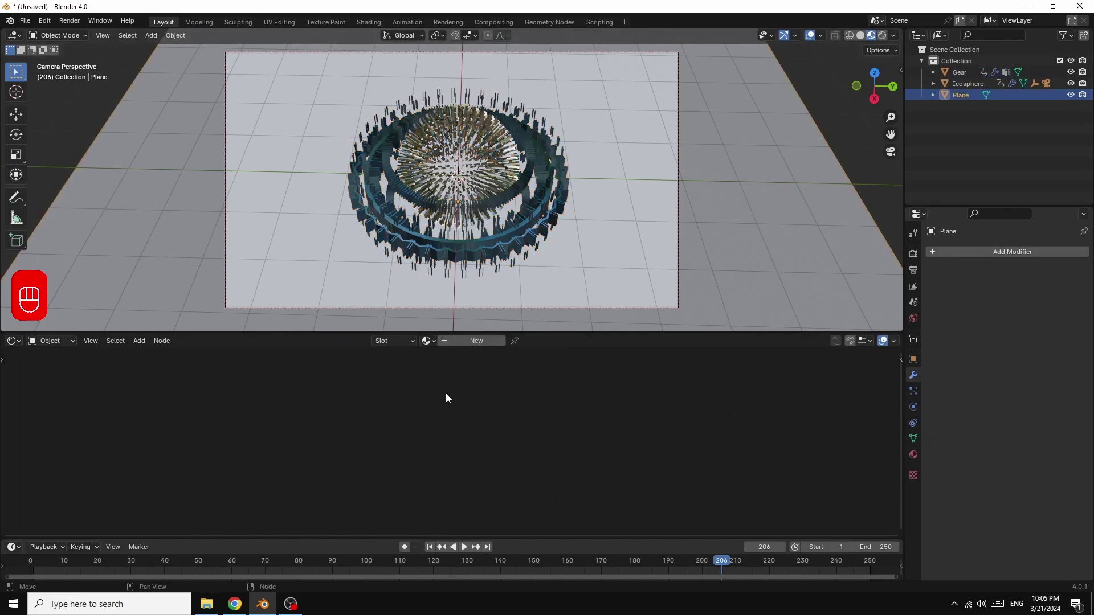
pyautogui.click(477, 345)
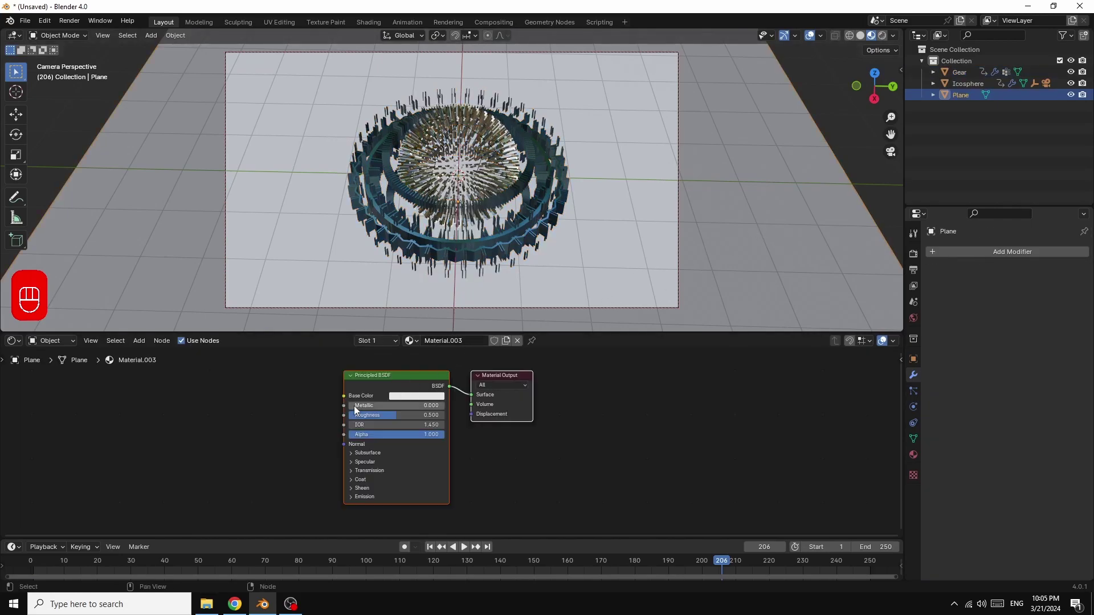
pyautogui.moveTo(354, 405); pyautogui.dragTo(447, 407)
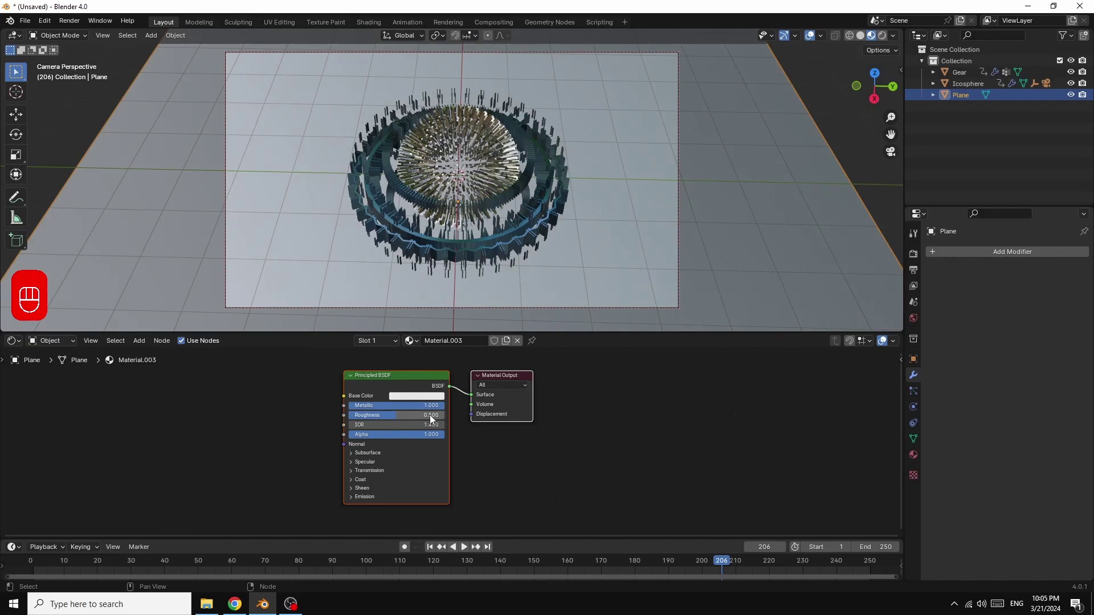
pyautogui.click(415, 397)
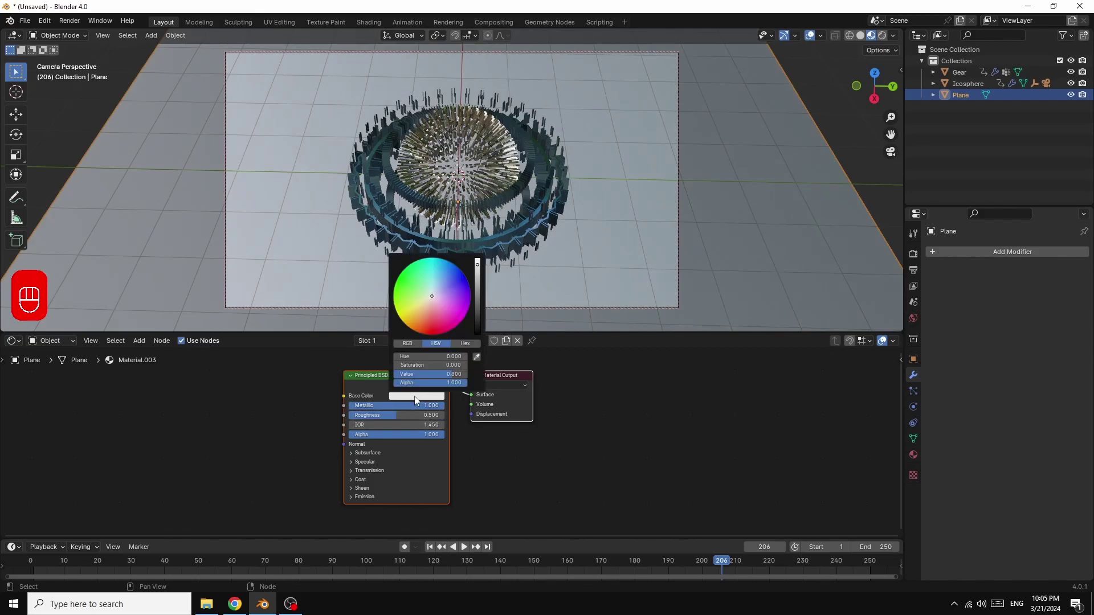
pyautogui.click(432, 295)
pyautogui.click(425, 309)
pyautogui.click(420, 311)
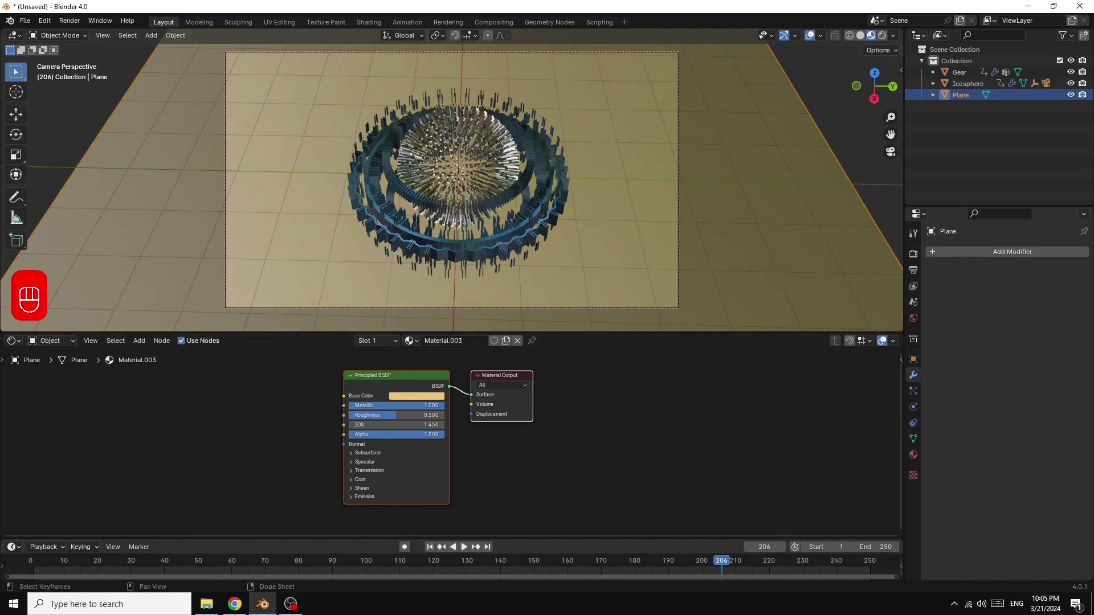
# Assign a Sky Texture to the world background color
pyautogui.click(912, 319)
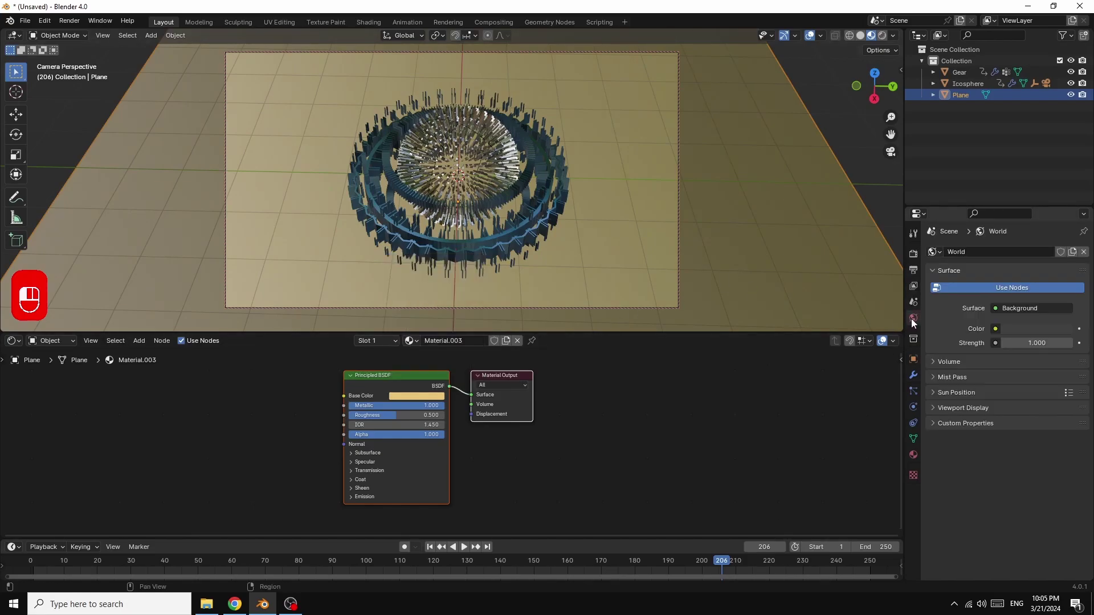
pyautogui.click(995, 329)
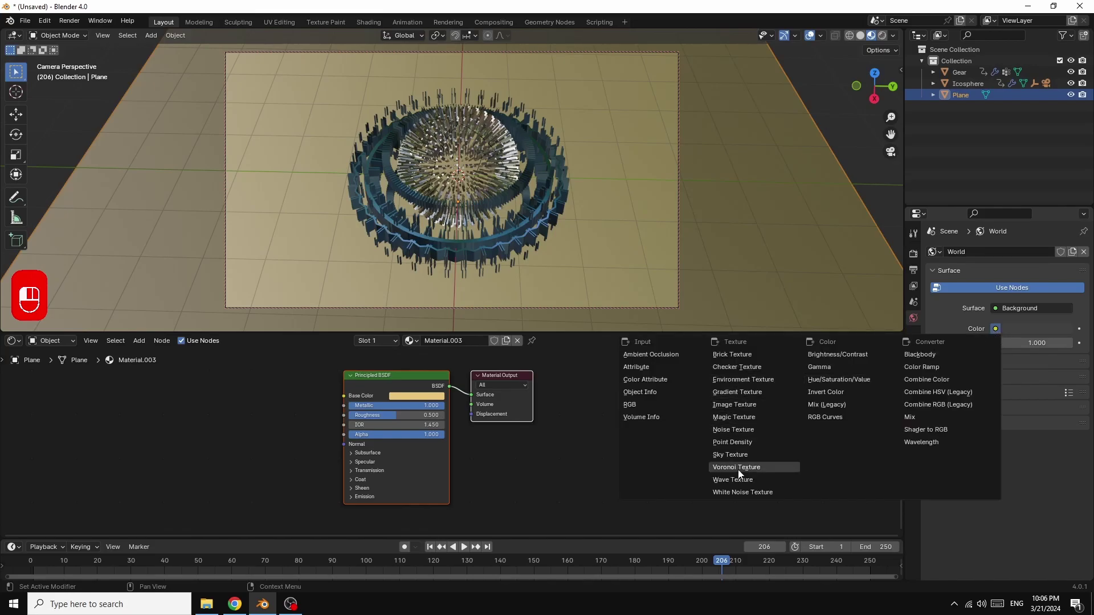
pyautogui.click(726, 455)
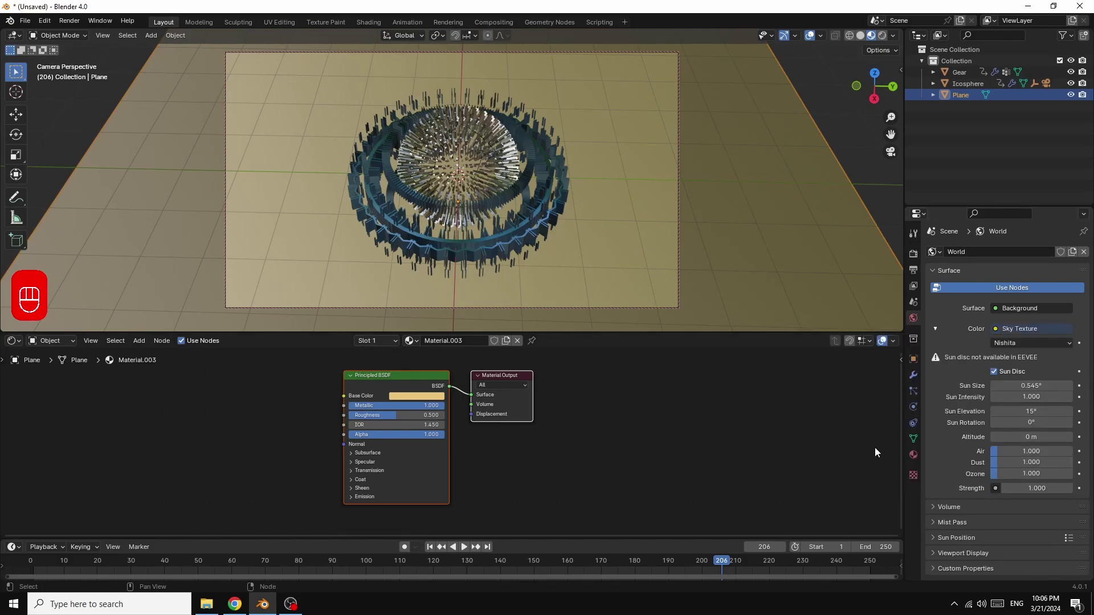
# Set the world background Strength to 0.2 and the sky's Sun Rotation to 120°
pyautogui.click(1036, 489)
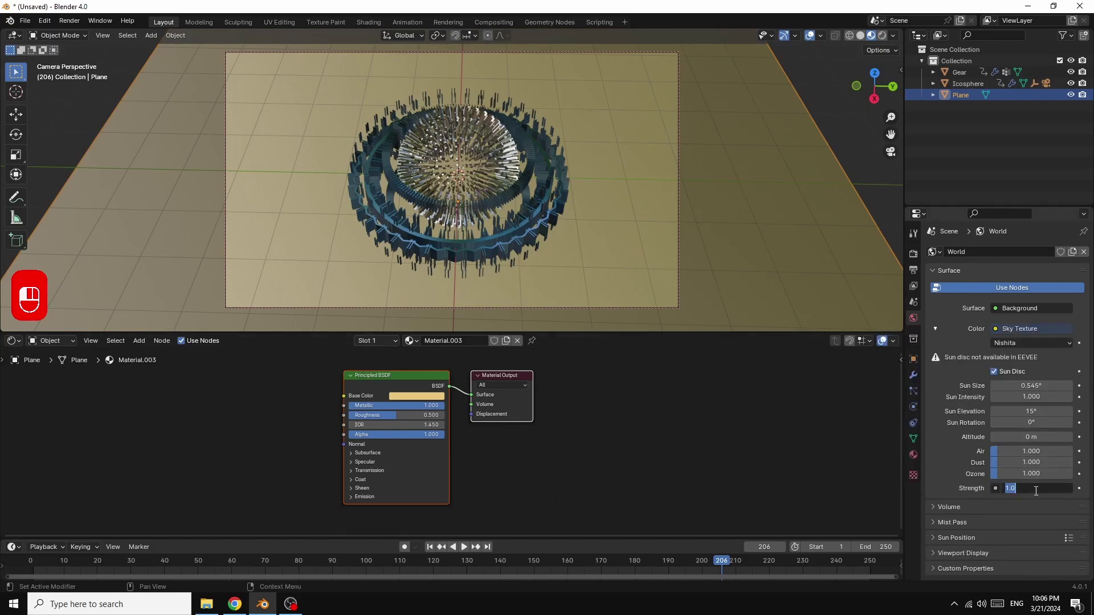
pyautogui.write('0.2')
pyautogui.press('Return')
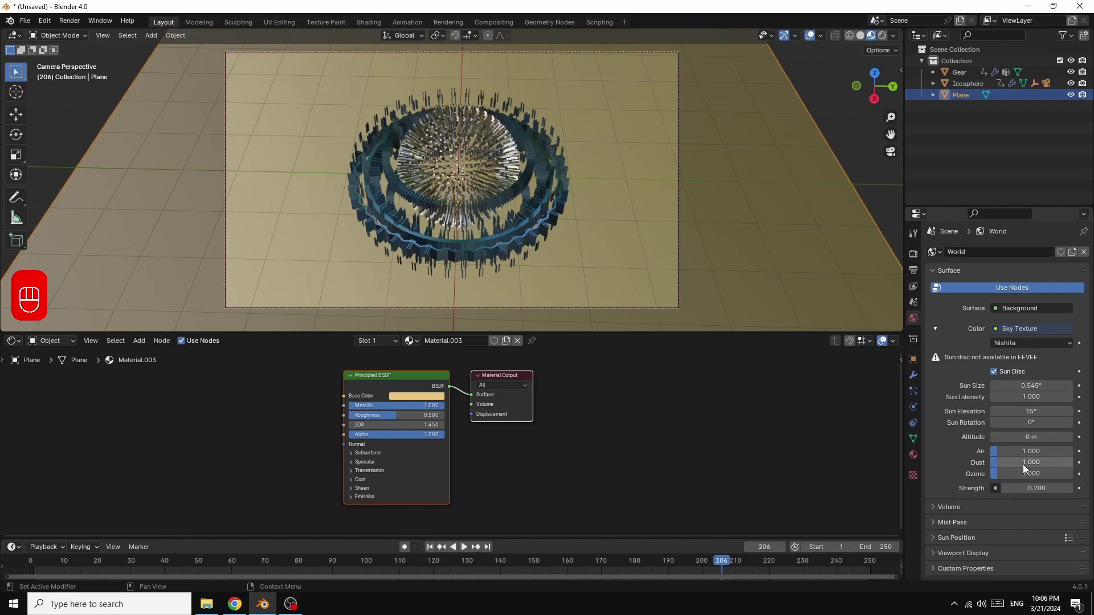
pyautogui.click(1026, 422)
pyautogui.write('12')
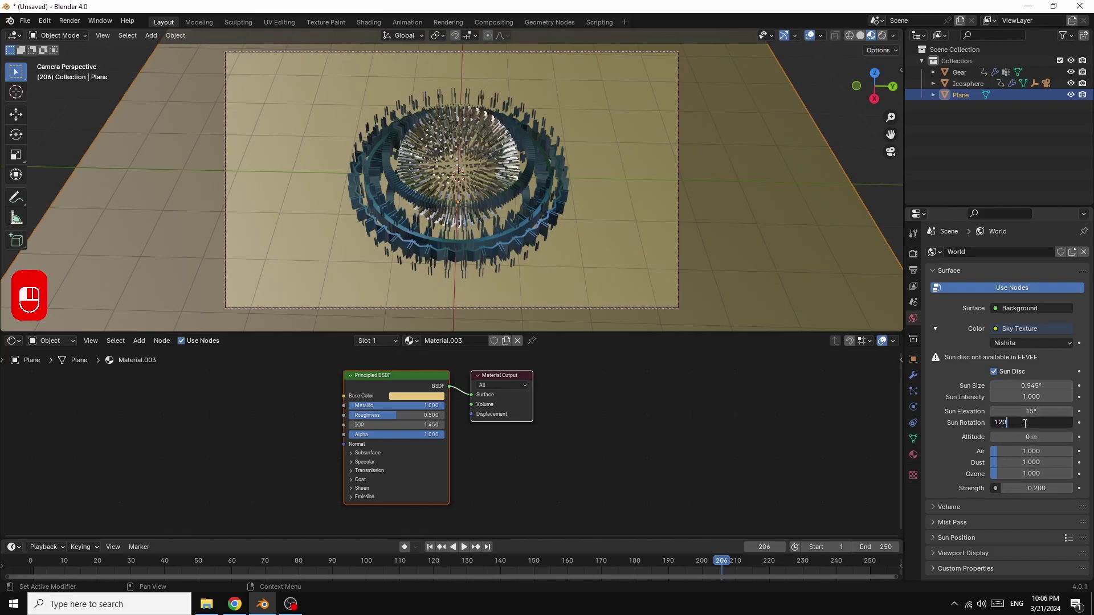
pyautogui.press('Return')
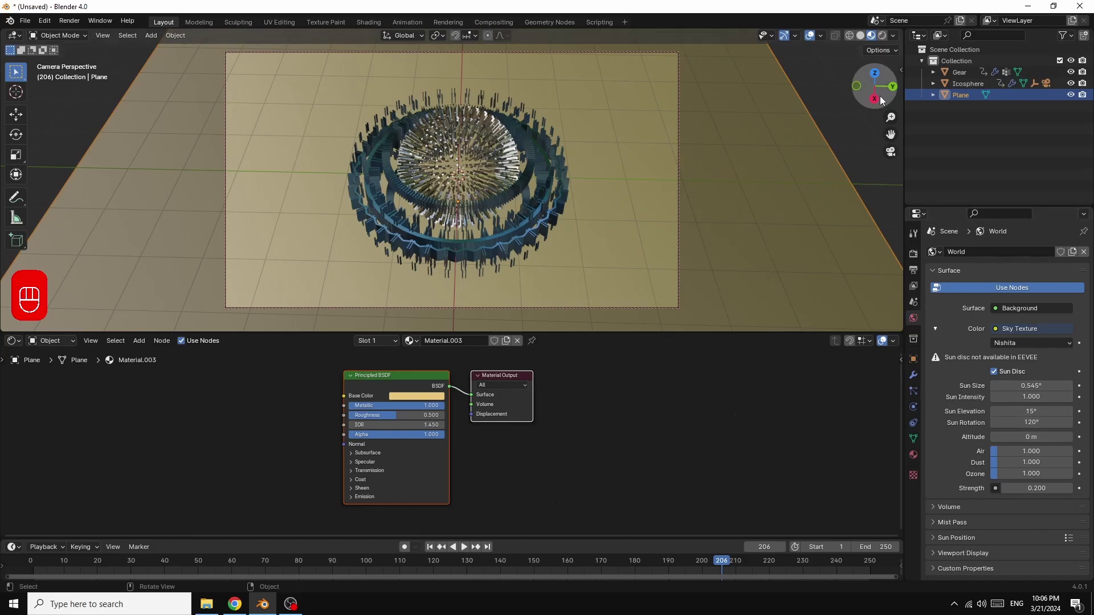
# Set the render engine to Cycles and its device to GPU Compute
pyautogui.click(914, 255)
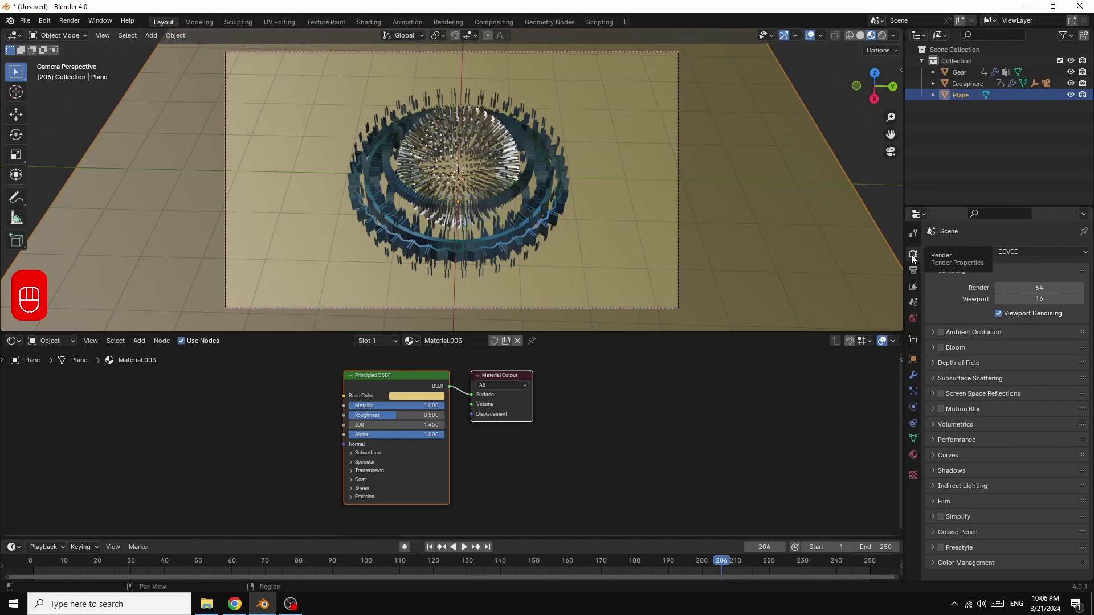
pyautogui.click(1014, 251)
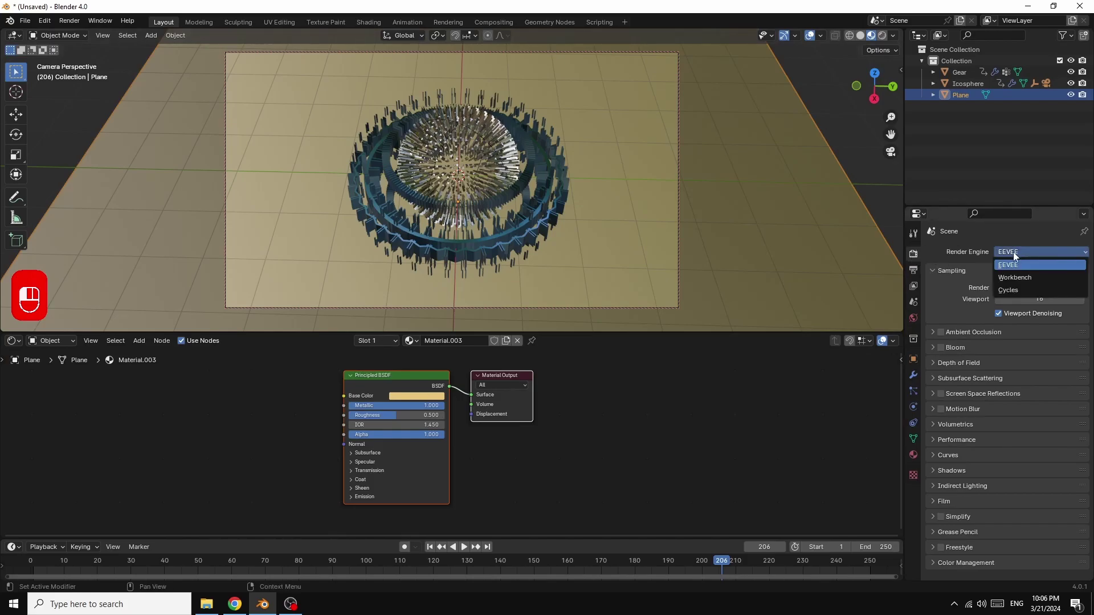
pyautogui.click(1009, 290)
pyautogui.click(1016, 281)
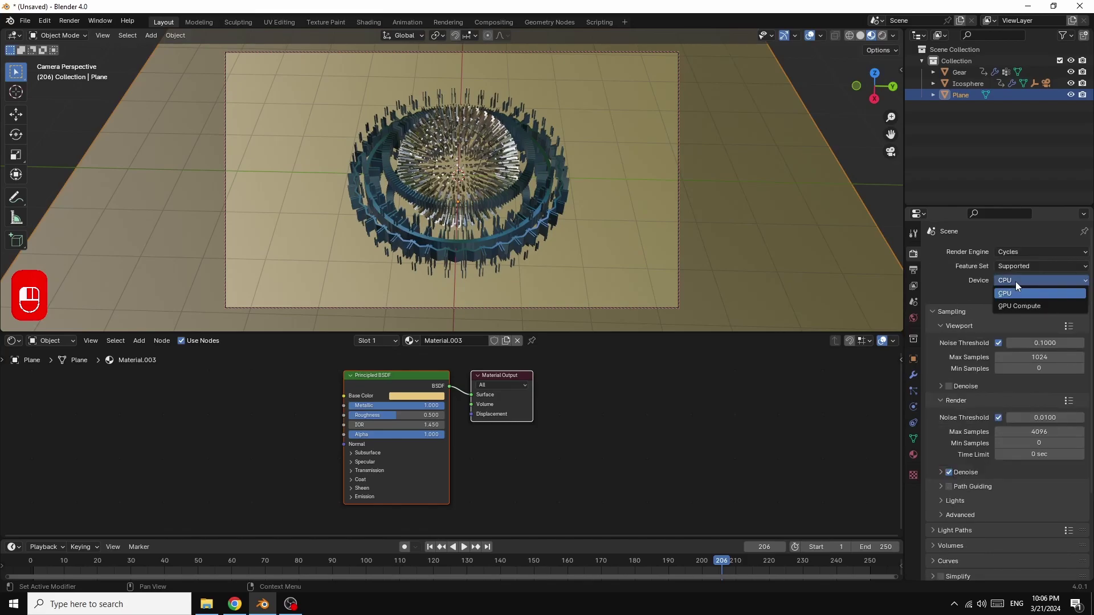
pyautogui.click(1013, 306)
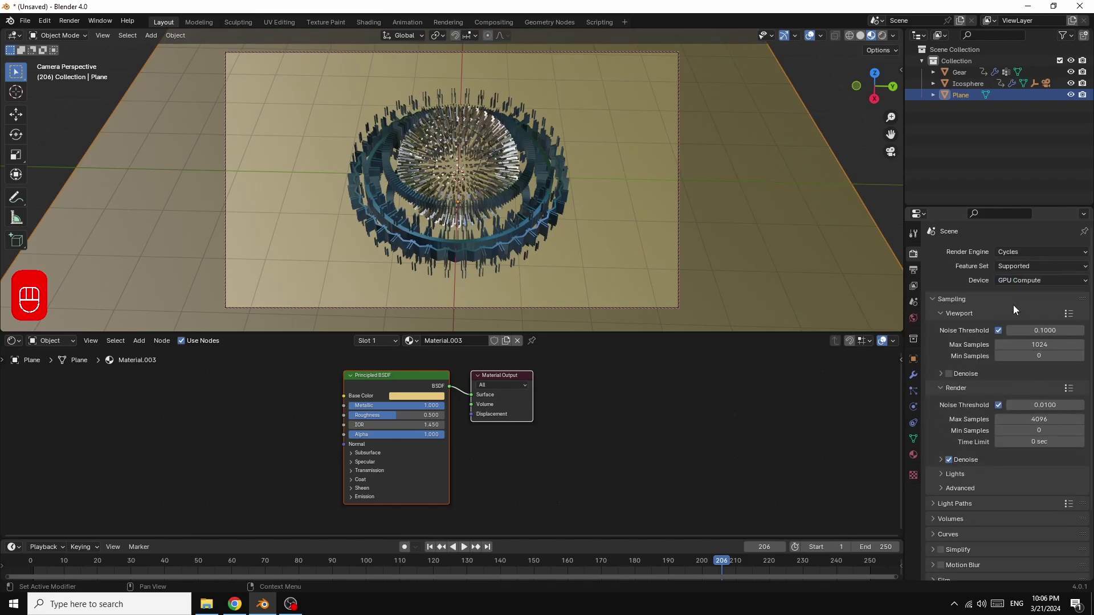
# Set the viewport sampling Noise Threshold to 0.01 and Max Samples to 32
pyautogui.click(1046, 331)
pyautogui.write('0')
pyautogui.press('Tab')
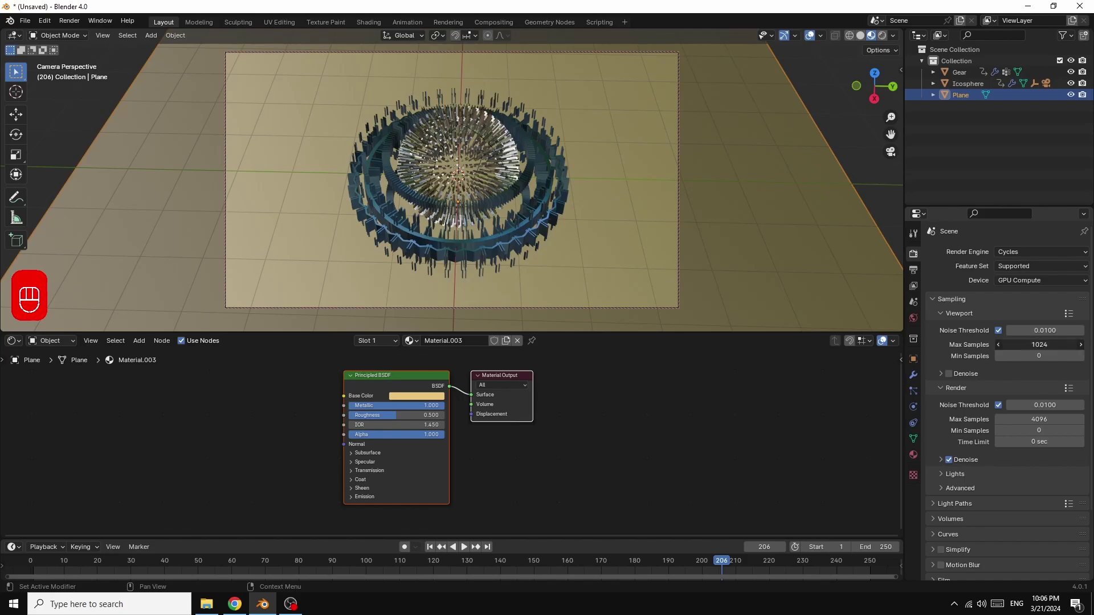
pyautogui.write('32')
pyautogui.press('Return')
# Set the render Noise Threshold to 0.1 and Max Samples to 100, and enable viewport denoising
pyautogui.click(1042, 405)
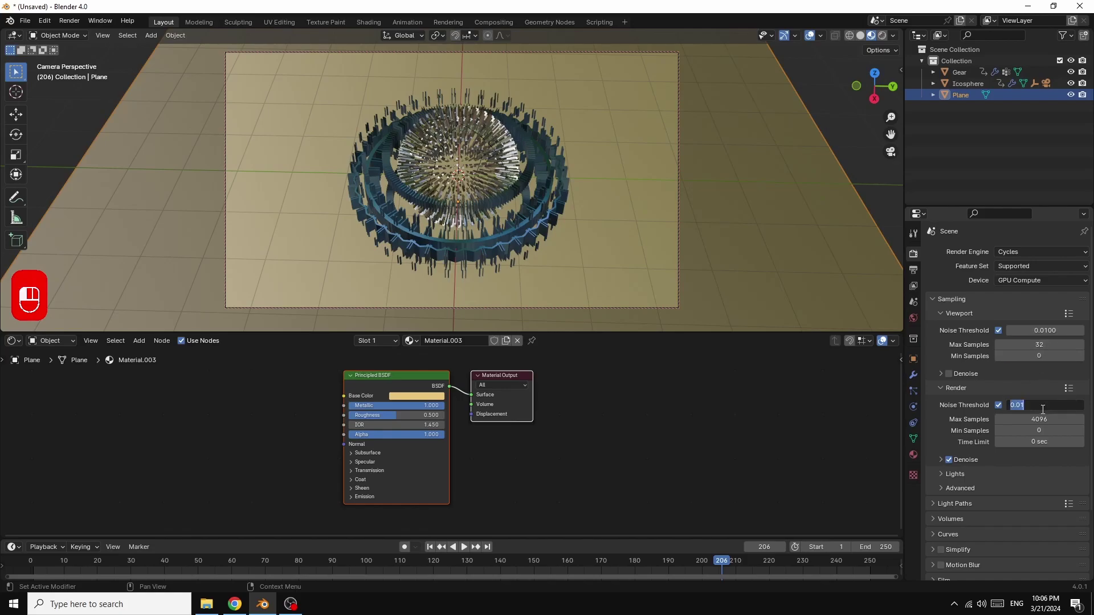
pyautogui.write('0.1')
pyautogui.press('Return')
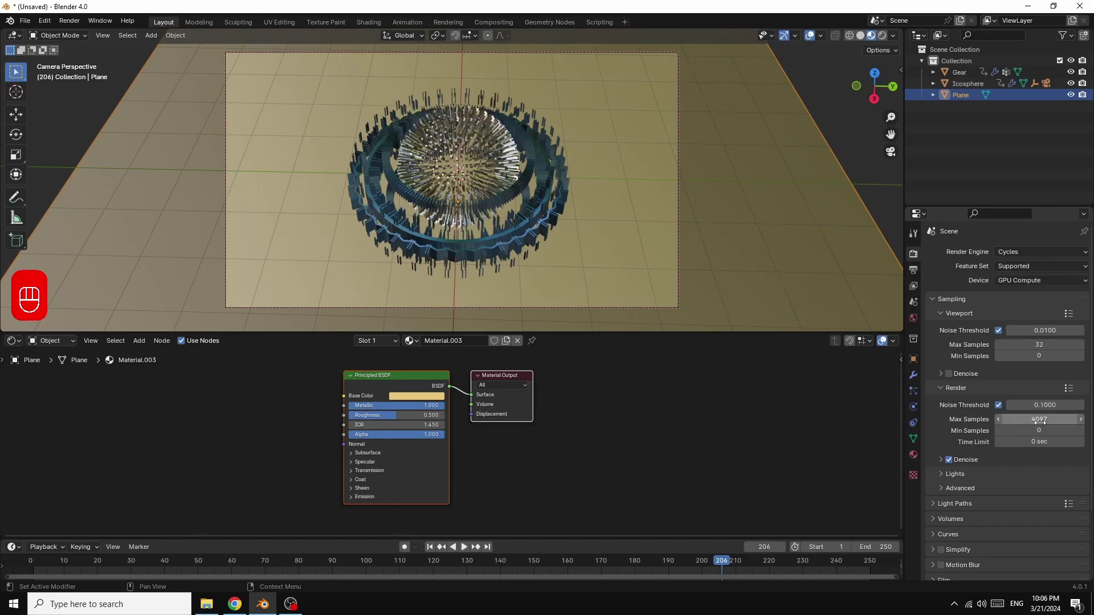
pyautogui.click(1039, 420)
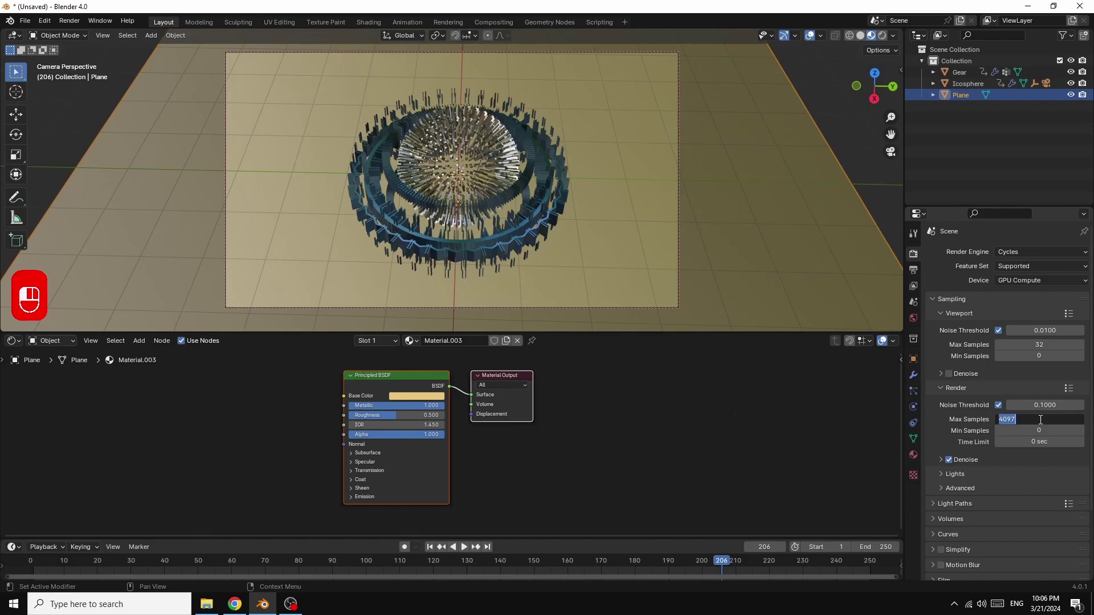
pyautogui.write('100')
pyautogui.press('Return')
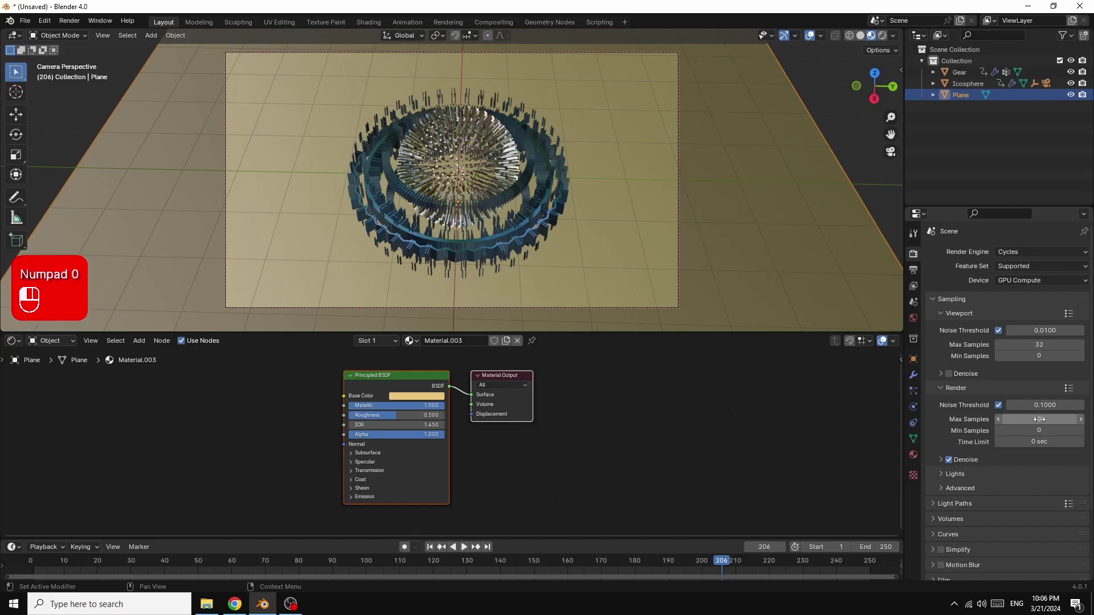
pyautogui.click(947, 374)
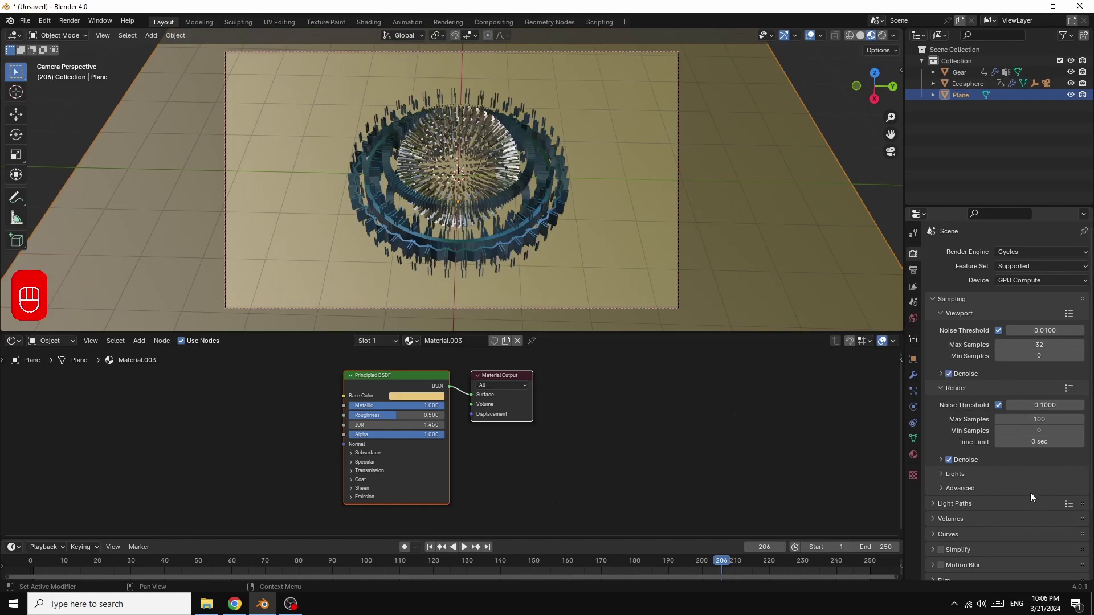
# Set all the Light Paths Max Bounces values, from Total through Transparent, to 5
pyautogui.click(935, 503)
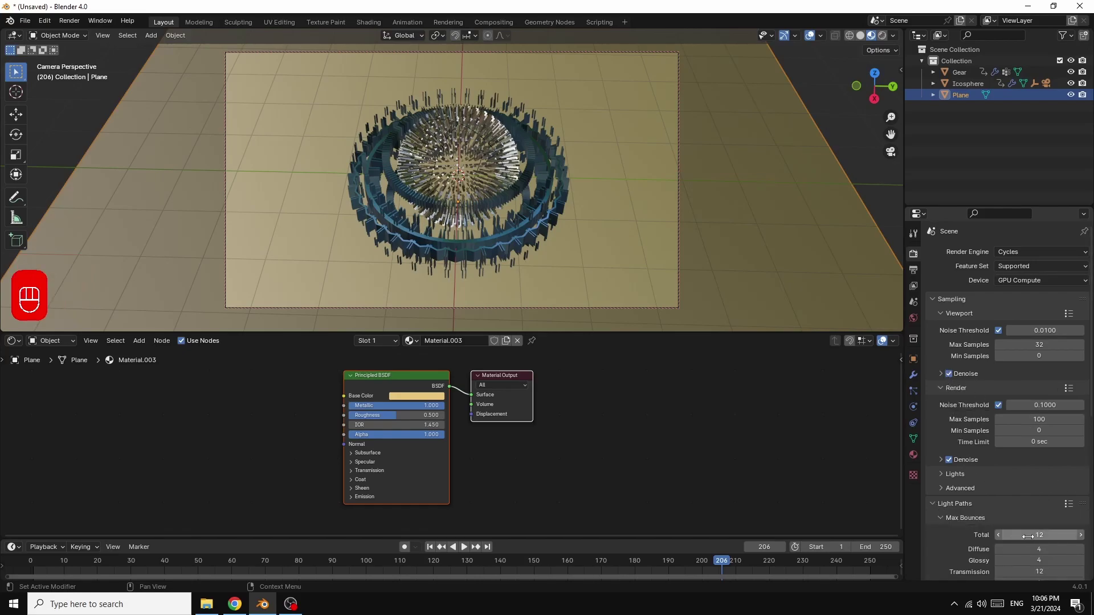
pyautogui.moveTo(1039, 535); pyautogui.dragTo(1039, 580)
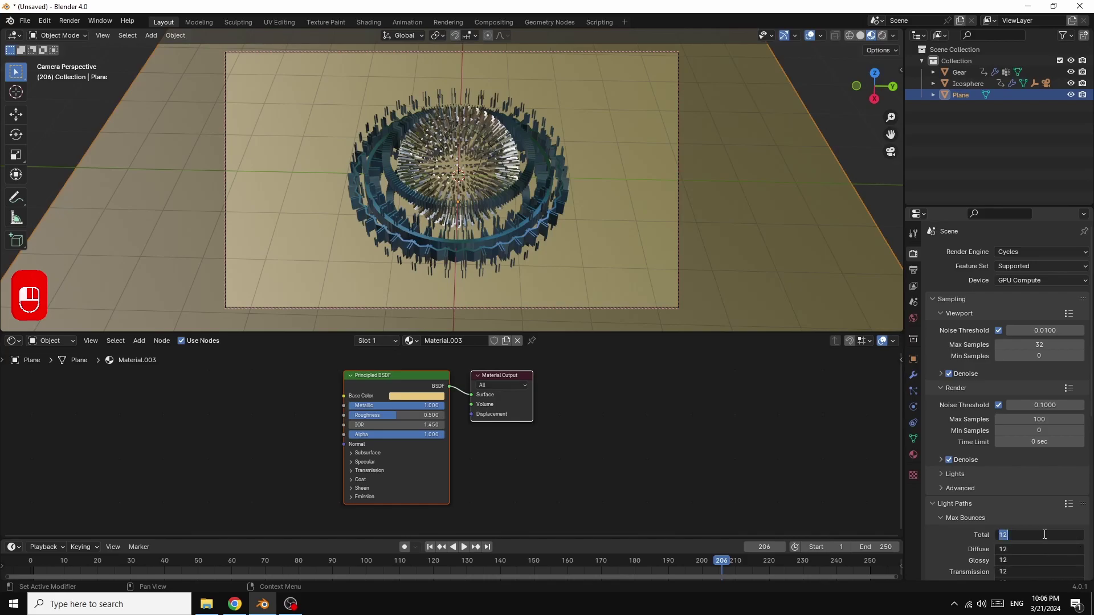
pyautogui.write('5')
pyautogui.press('Return')
# Disable reflective and refractive caustics and enable Fast GI Approximation
pyautogui.scroll(-7, 1027, 487)
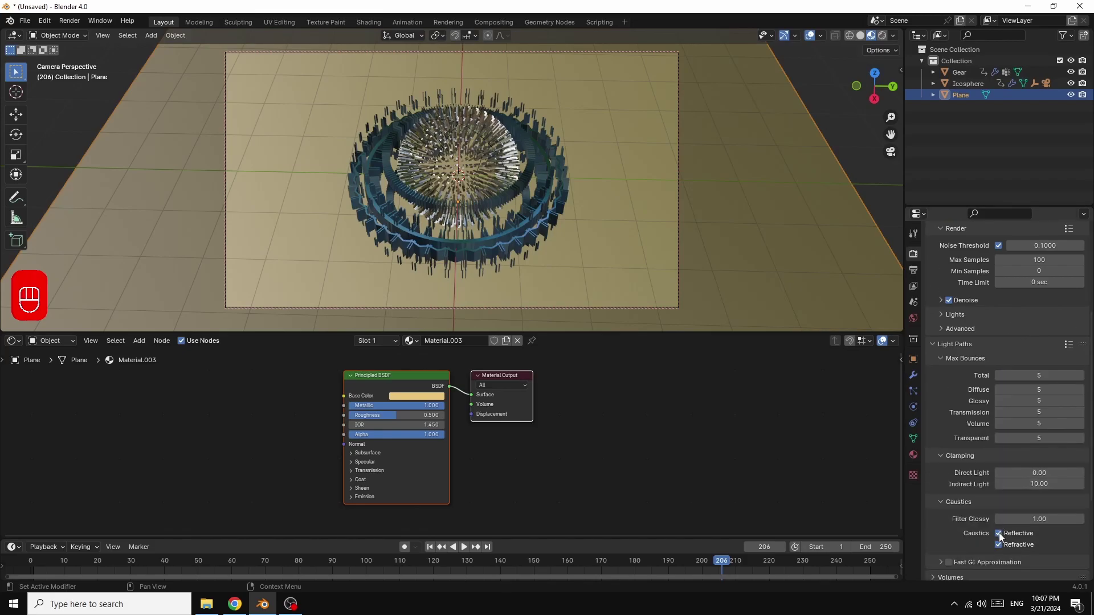
pyautogui.click(998, 533)
pyautogui.click(948, 563)
# Set the color management Look to High Contrast
pyautogui.scroll(-5, 953, 563)
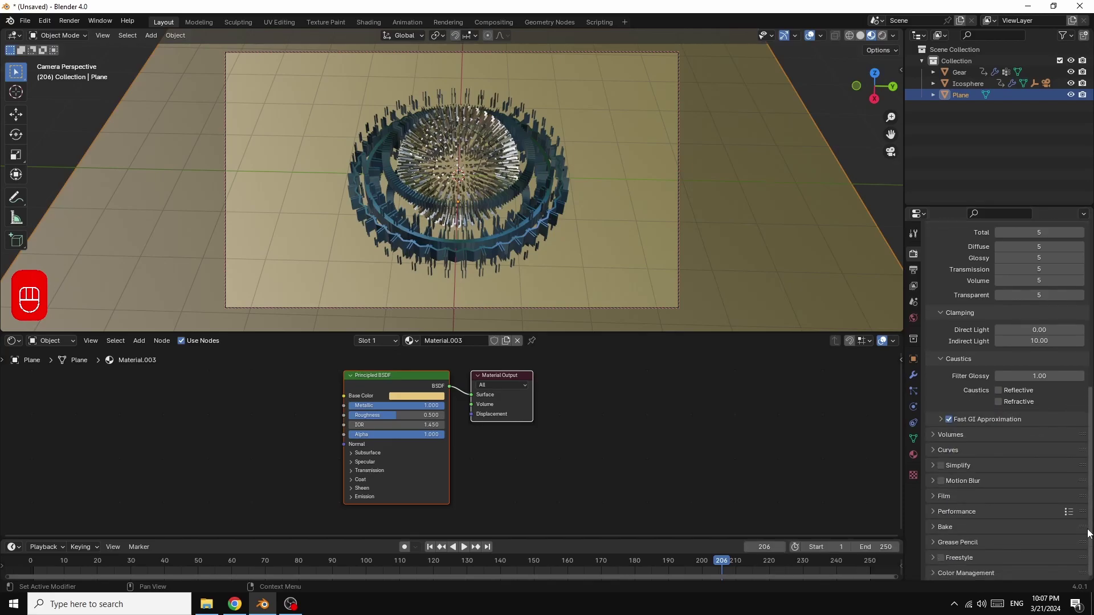
pyautogui.click(929, 573)
pyautogui.scroll(-4, 935, 564)
pyautogui.click(1016, 528)
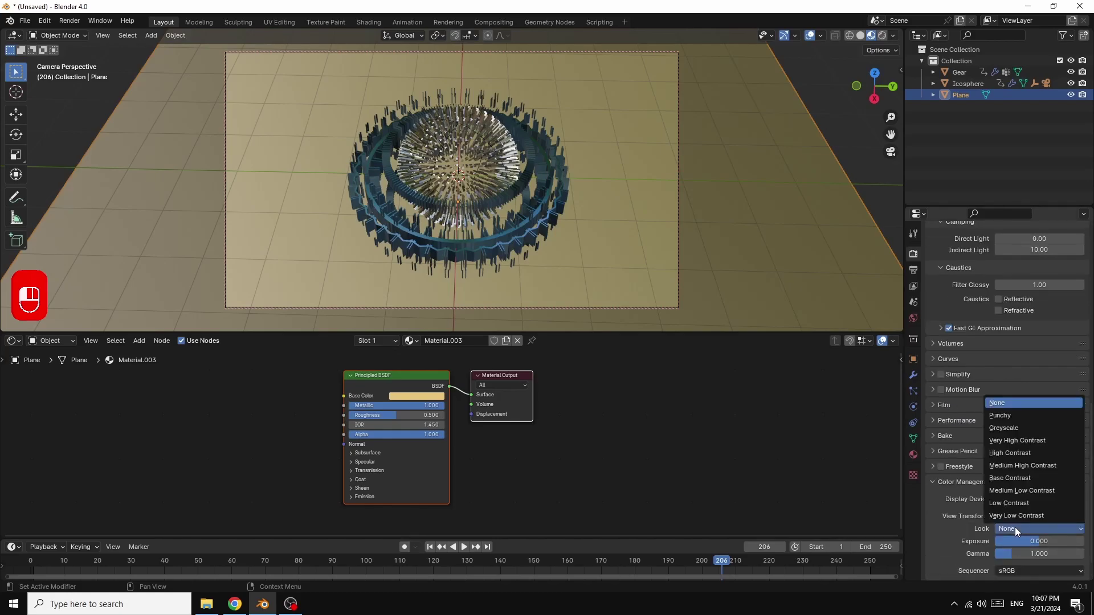
pyautogui.click(1006, 452)
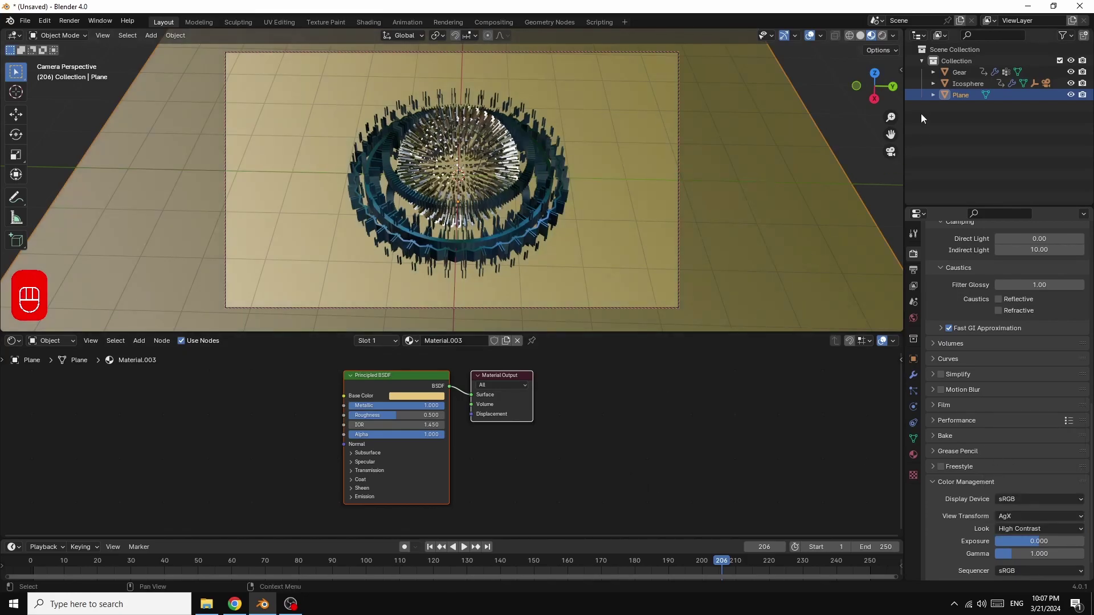
# Switch the viewport to Rendered shading, adjusting the camera angle closer around the model, and play the animation up to frame 249
pyautogui.click(883, 36)
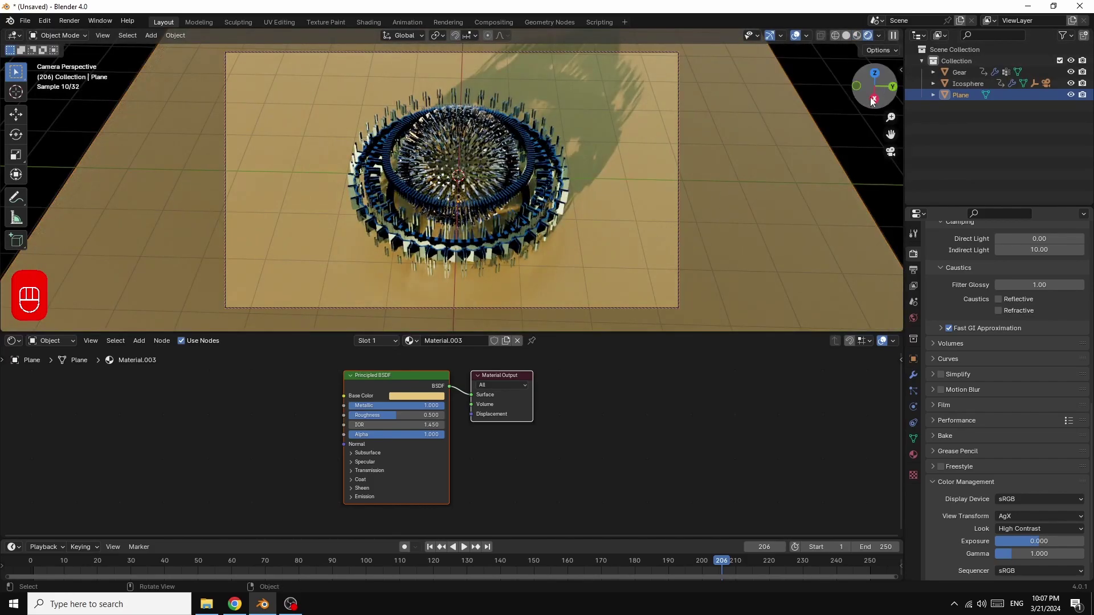
pyautogui.moveTo(874, 100); pyautogui.dragTo(859, 103)
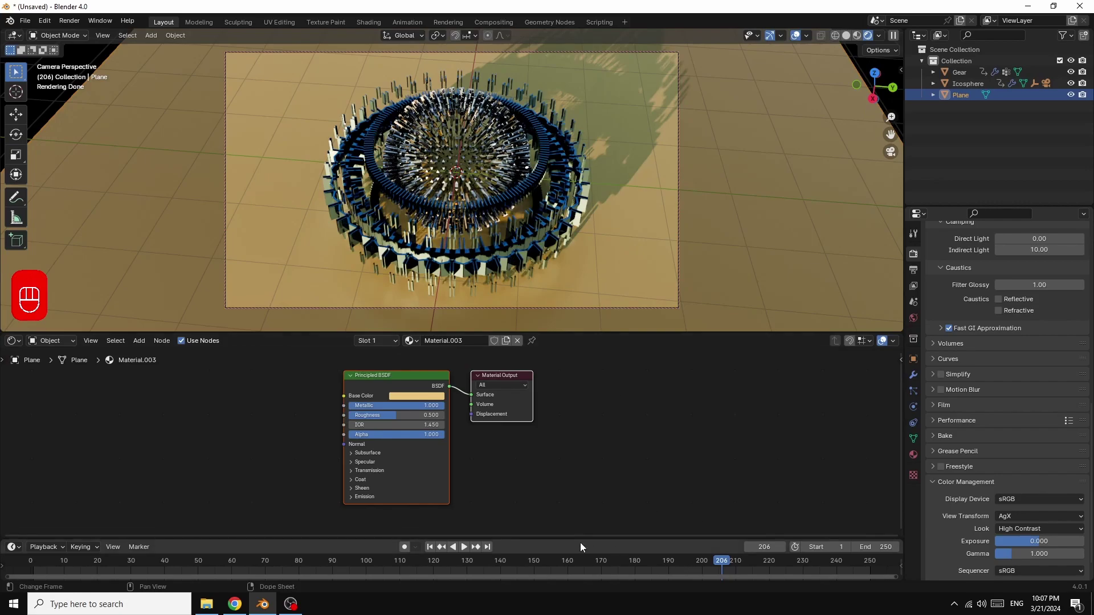
pyautogui.click(464, 547)
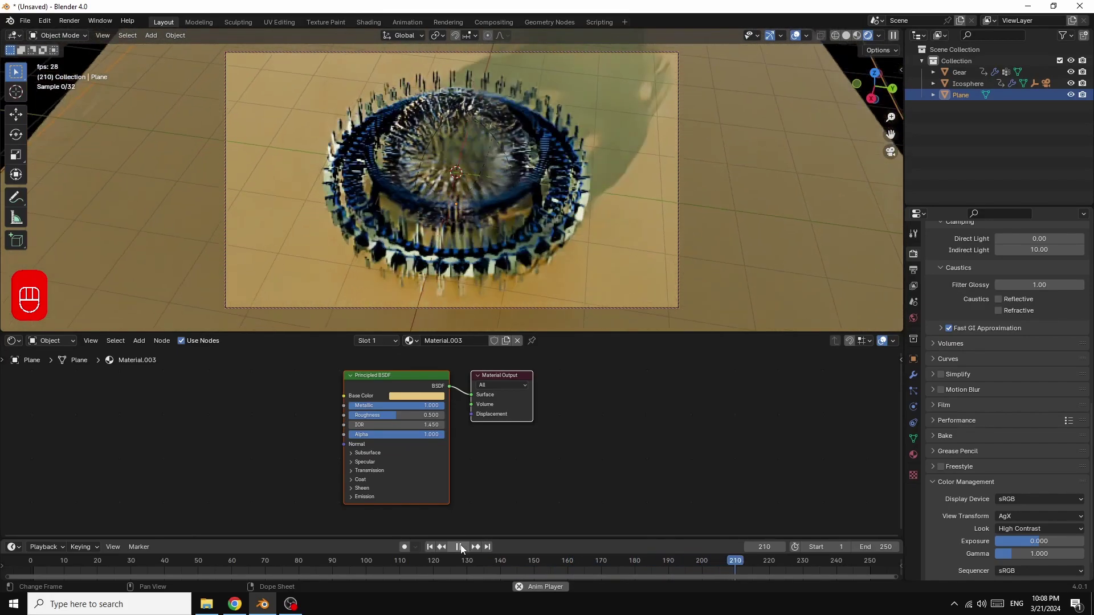
pyautogui.click(461, 548)
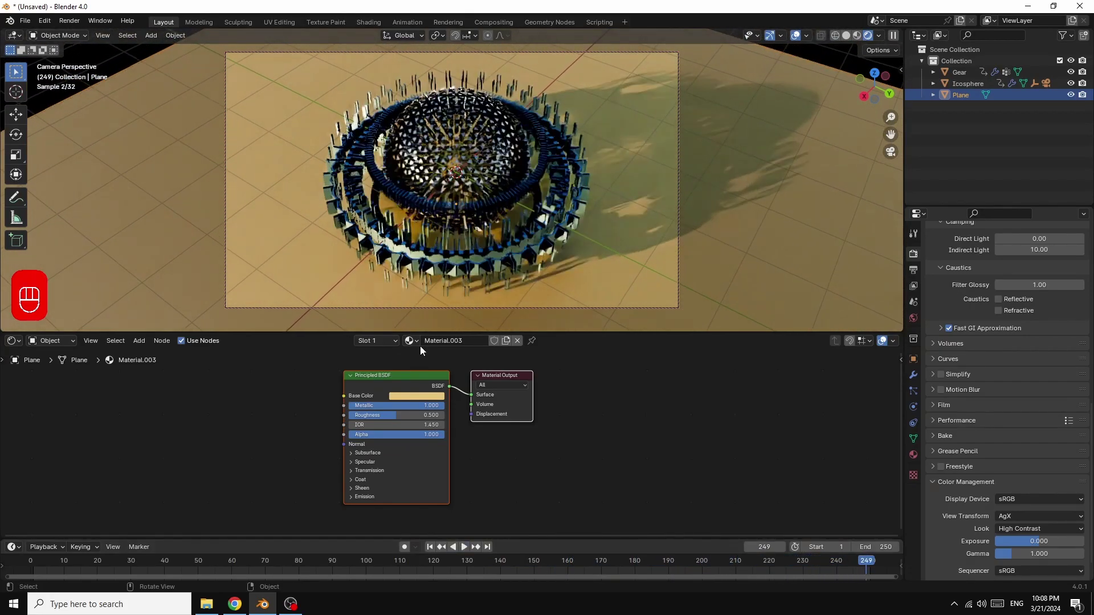
# Change the plane material's Base Color to a saturated orange and its Roughness to 0.297
pyautogui.moveTo(387, 416)
pyautogui.mouseDown()
pyautogui.moveTo(356, 416)
pyautogui.moveTo(378, 415)
pyautogui.mouseUp()
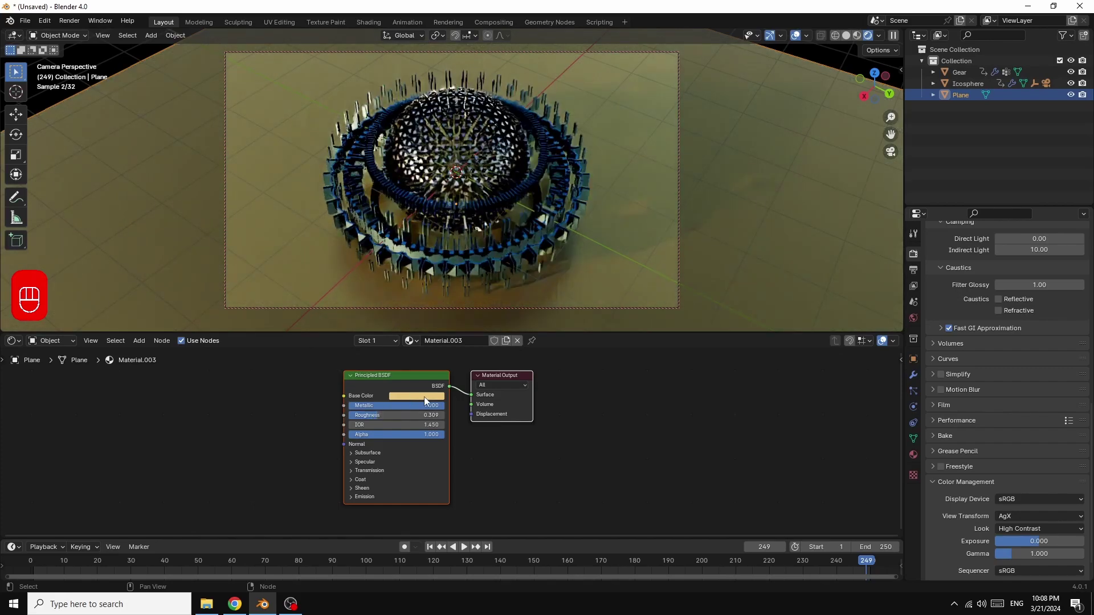
pyautogui.click(407, 396)
pyautogui.moveTo(419, 309); pyautogui.dragTo(416, 321)
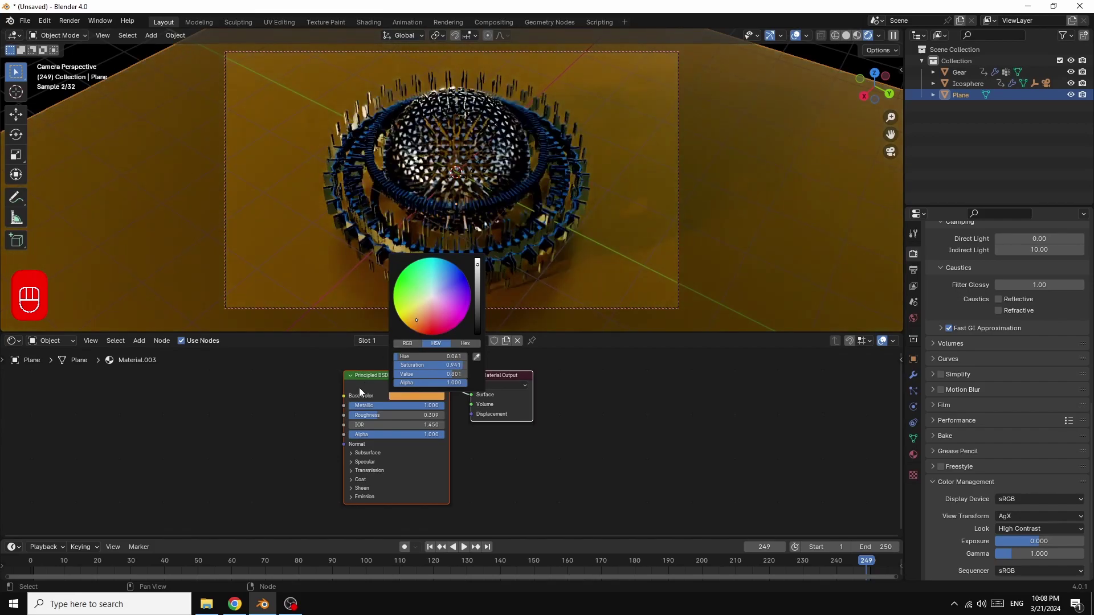
pyautogui.moveTo(374, 416); pyautogui.dragTo(371, 415)
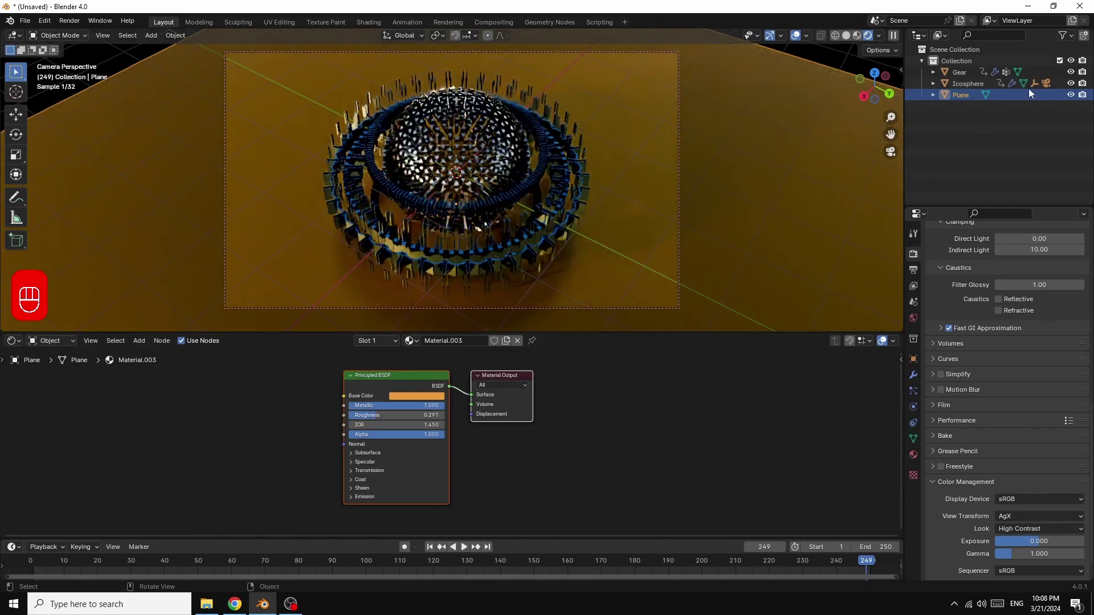
# Set the icosphere material's Roughness to 0.364
pyautogui.moveTo(874, 102)
pyautogui.mouseDown()
pyautogui.moveTo(882, 98)
pyautogui.moveTo(869, 94)
pyautogui.mouseUp()
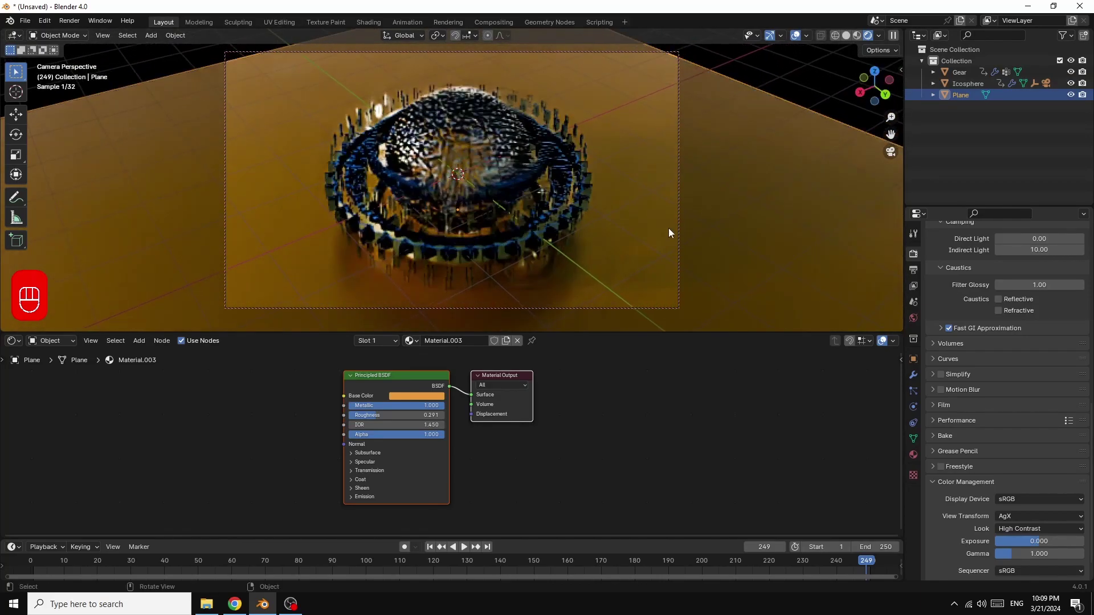
pyautogui.click(476, 143)
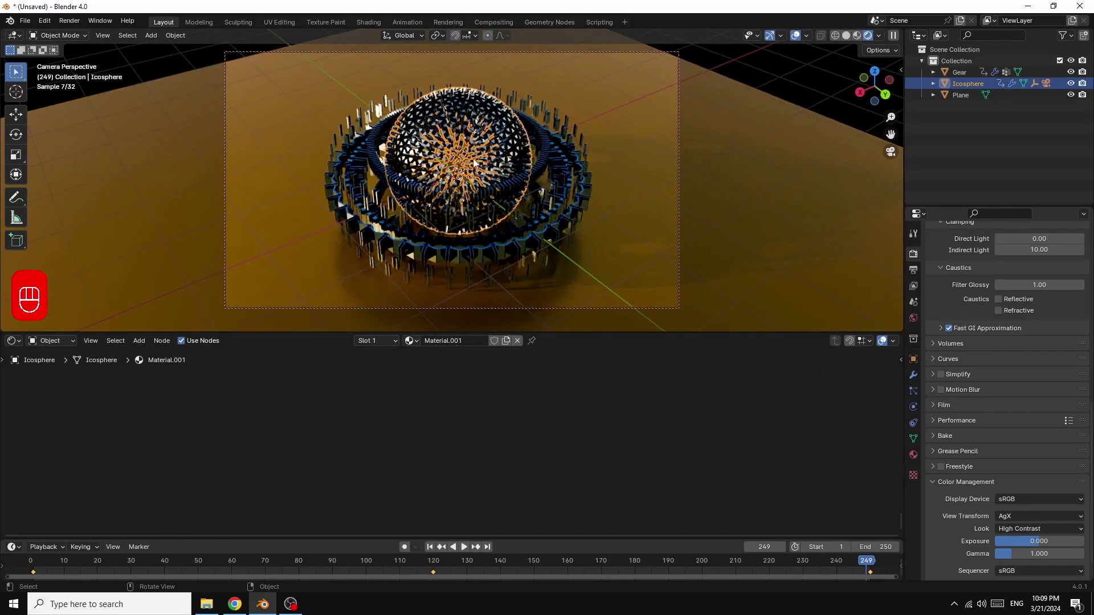
pyautogui.click(441, 340)
pyautogui.click(509, 397)
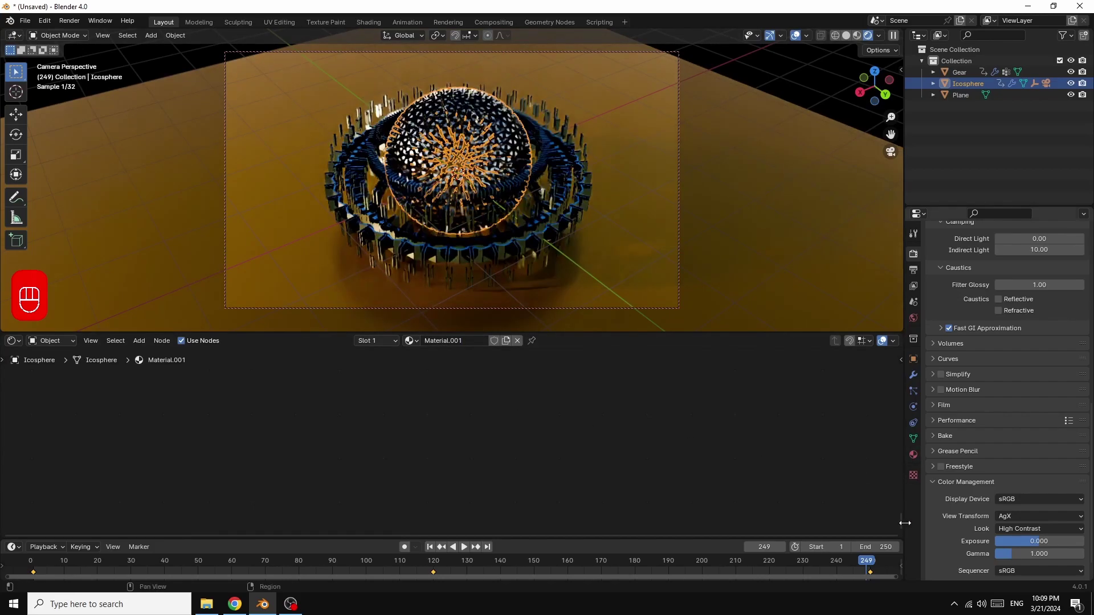
pyautogui.moveTo(899, 522); pyautogui.dragTo(894, 397)
pyautogui.moveTo(523, 439); pyautogui.dragTo(550, 440)
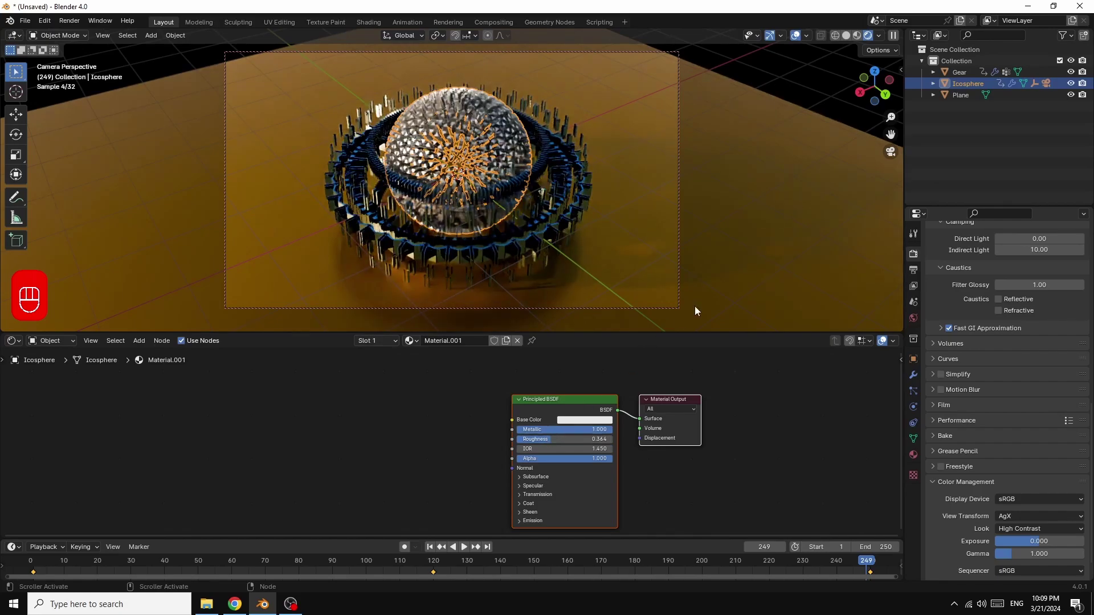
pyautogui.click(755, 211)
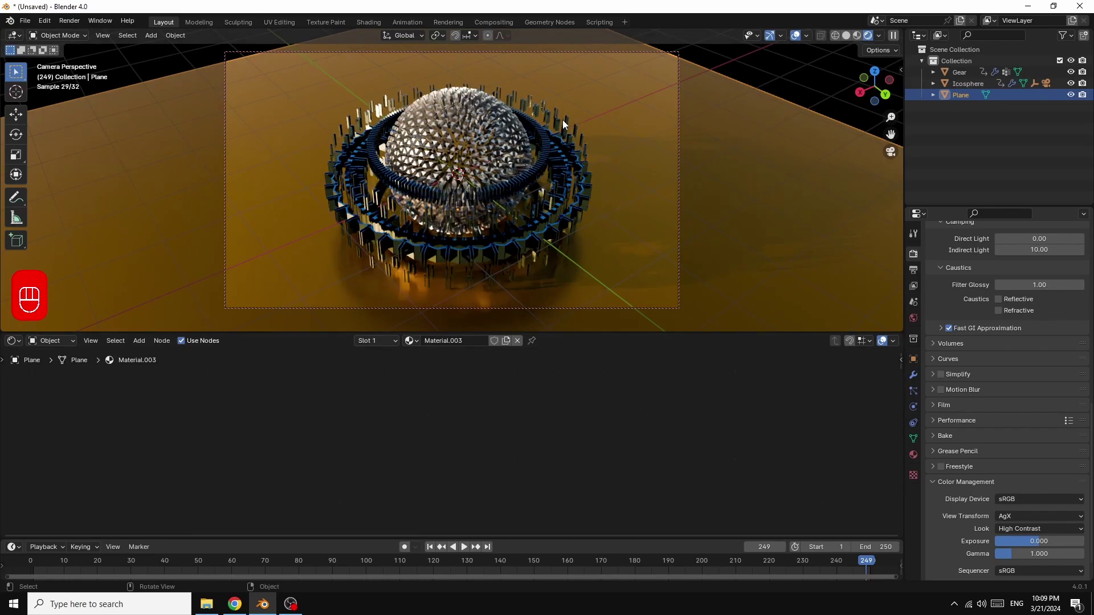
# Go to frame 146, render a still image of it to check the look, and return to the main window
pyautogui.moveTo(867, 562); pyautogui.dragTo(522, 563)
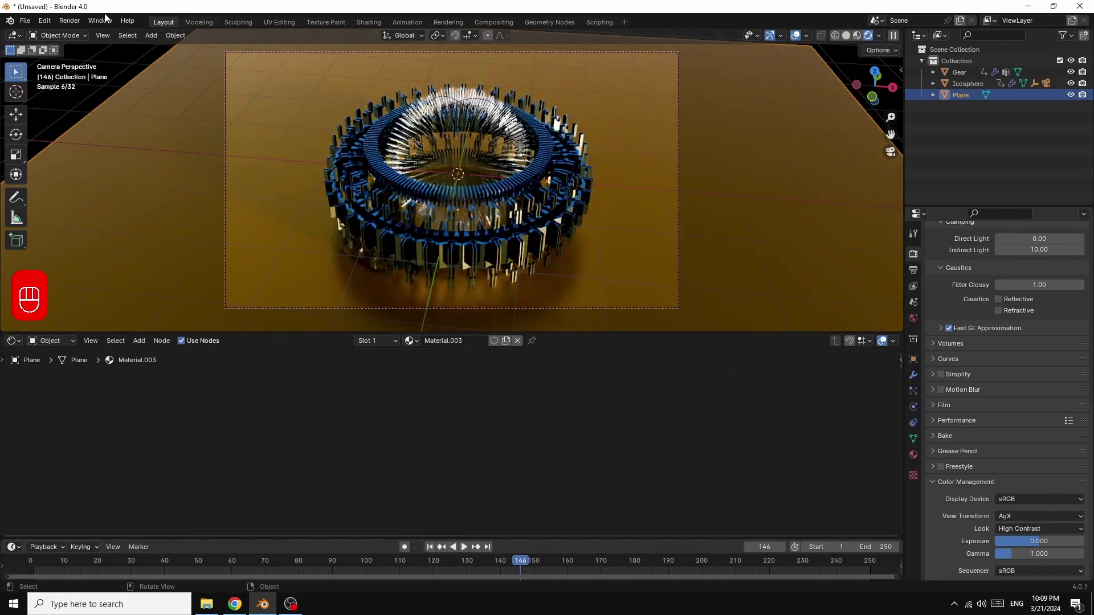
pyautogui.click(69, 21)
pyautogui.click(91, 33)
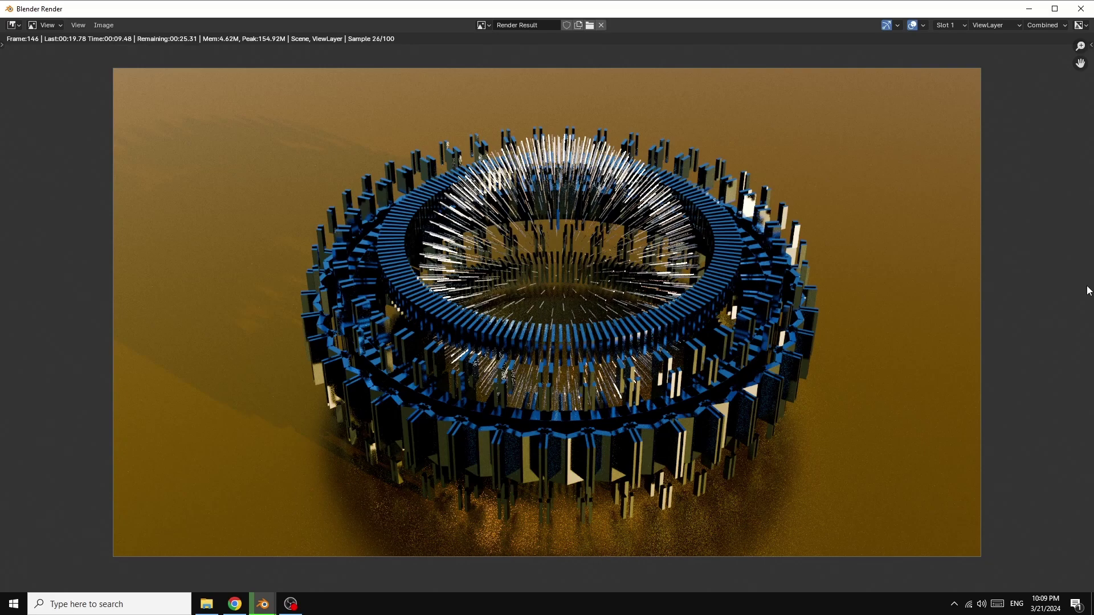
pyautogui.scroll(2, 1086, 290)
pyautogui.scroll(-2, 1087, 290)
pyautogui.scroll(-1, 1087, 291)
pyautogui.scroll(1, 1087, 290)
pyautogui.click(263, 604)
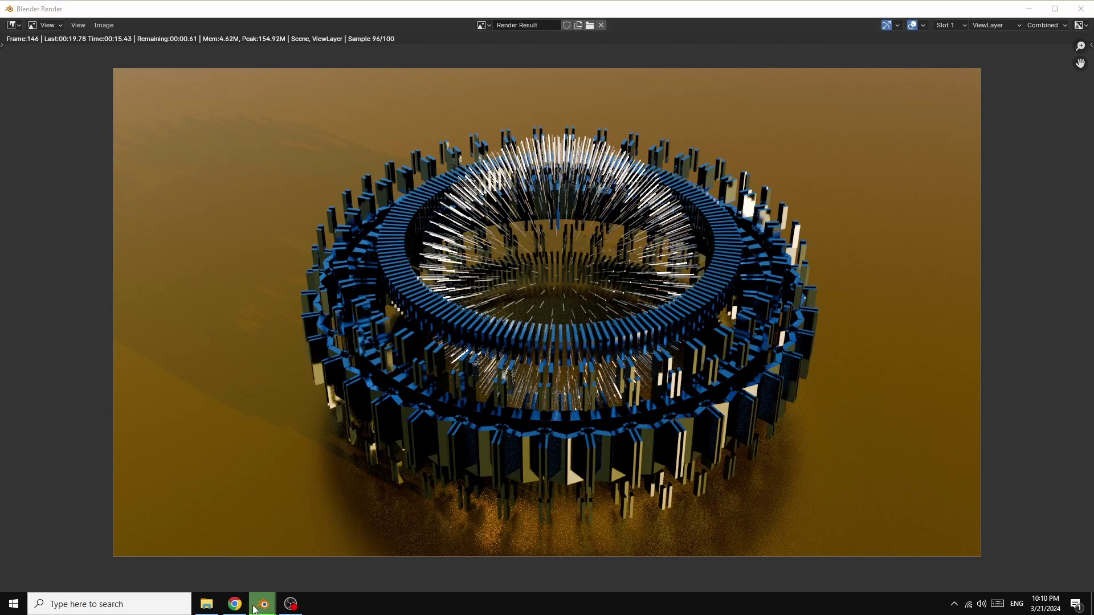
pyautogui.click(202, 559)
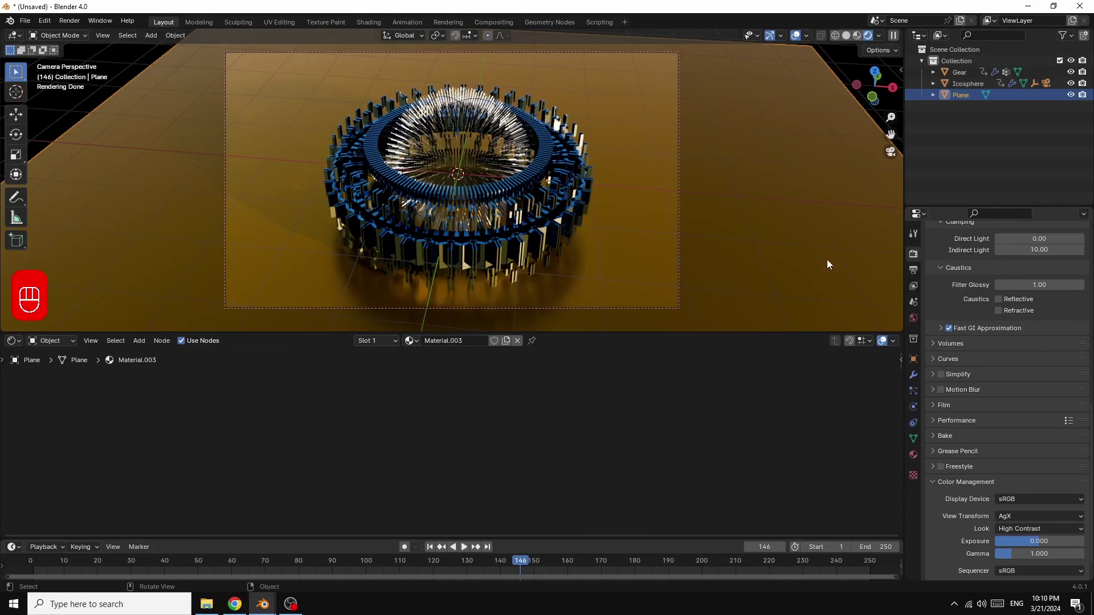
# Enable Render Region and Crop to Render Region in the scene's output format settings
pyautogui.click(913, 271)
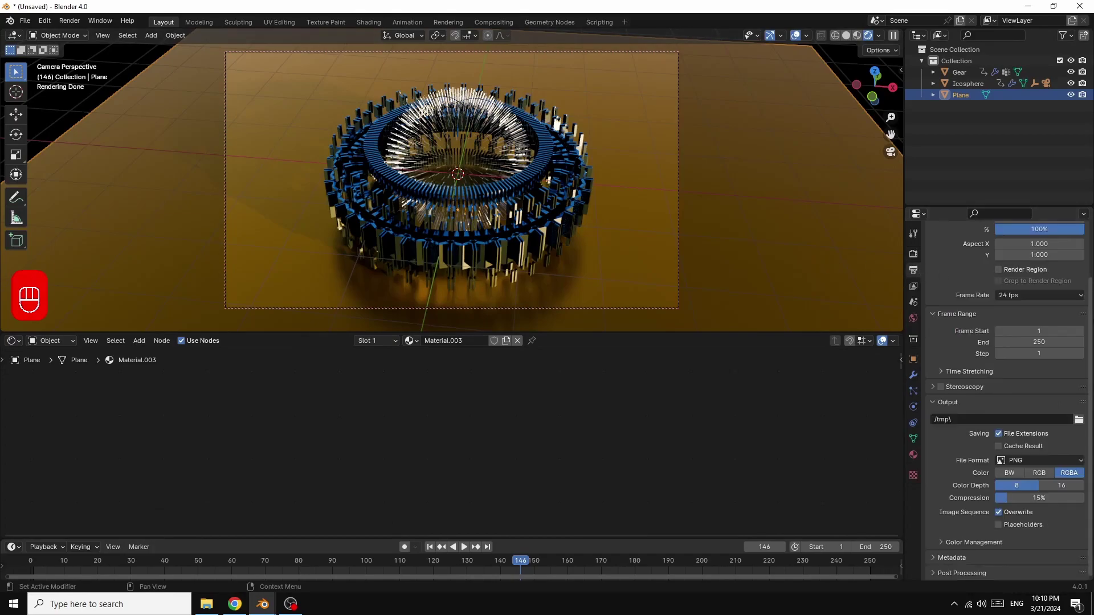
pyautogui.scroll(3, 1091, 315)
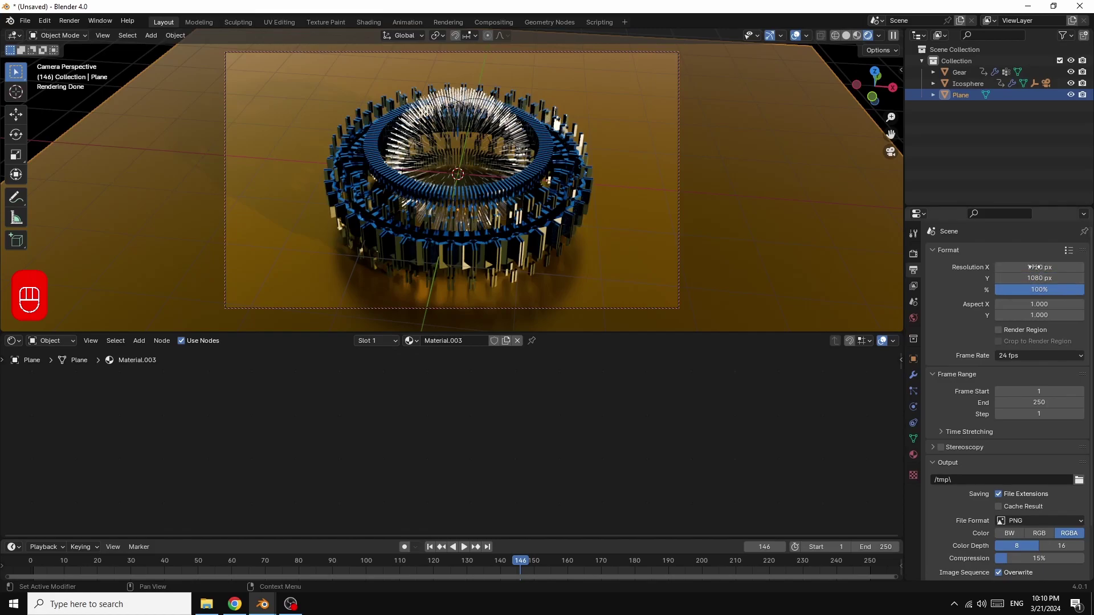
pyautogui.click(999, 329)
pyautogui.click(999, 340)
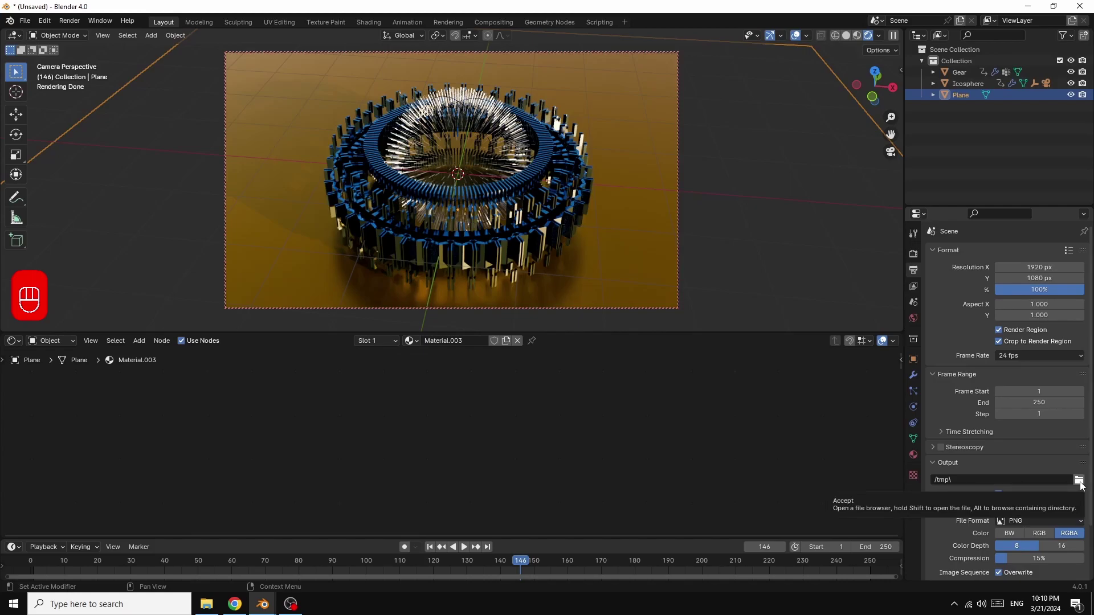
# Set the output file format to FFmpeg Video with MPEG-4 as the encoding container
pyautogui.click(1069, 522)
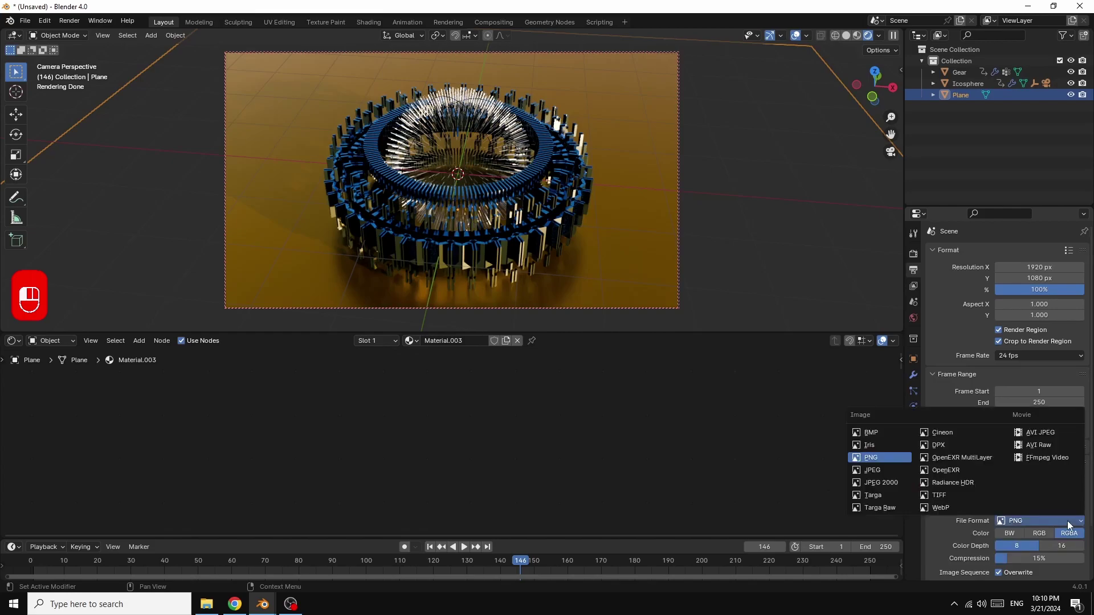
pyautogui.click(1041, 459)
pyautogui.scroll(-1, 1090, 525)
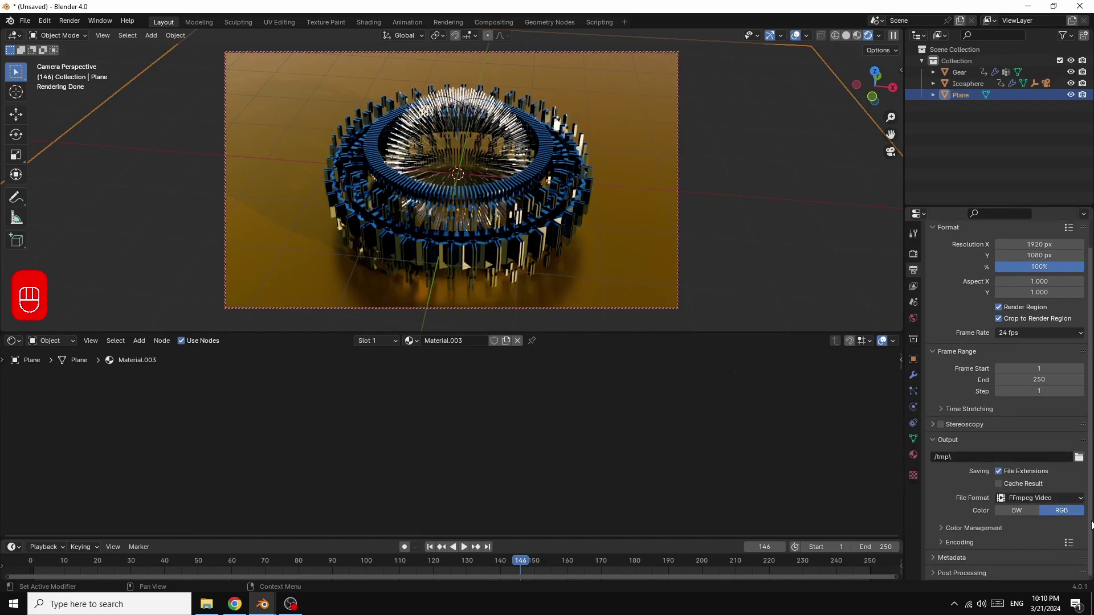
pyautogui.click(943, 542)
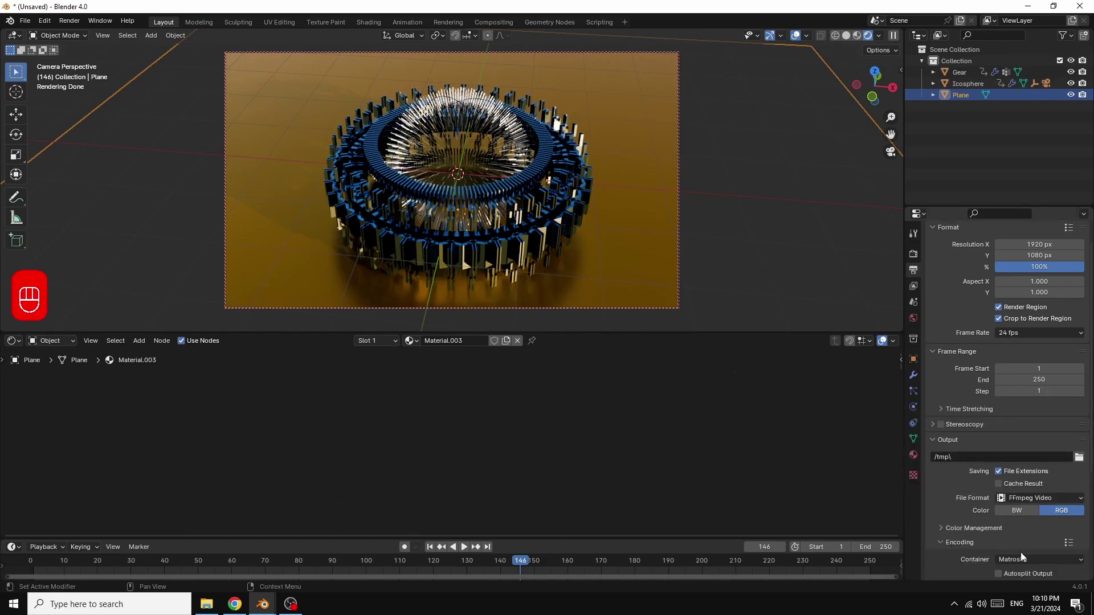
pyautogui.click(1031, 559)
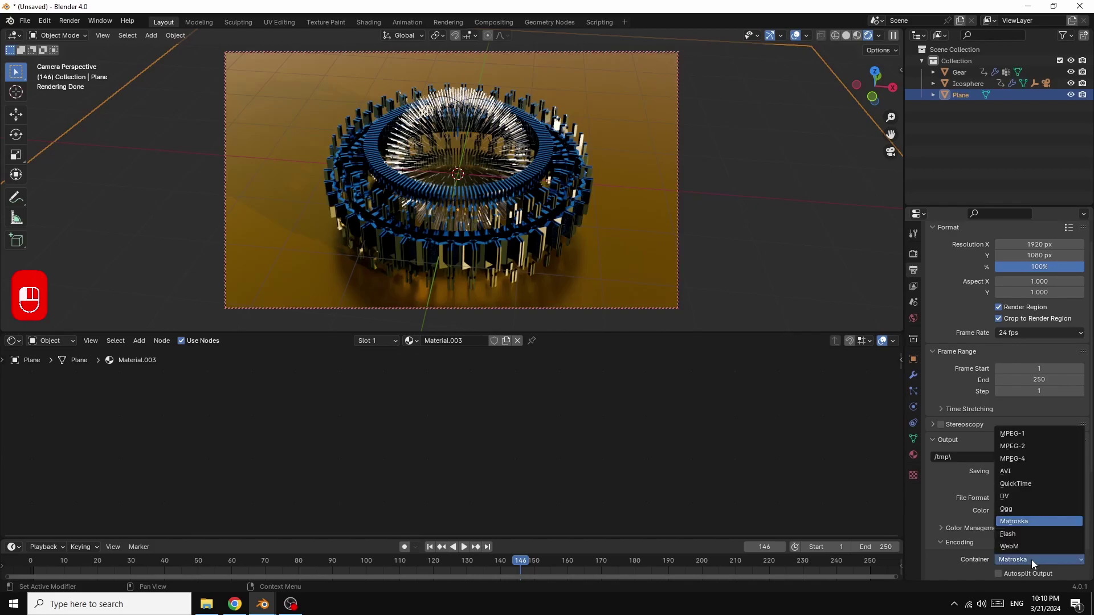
pyautogui.click(1021, 460)
# Set the video's Output Quality to High Quality and start rendering the animation
pyautogui.scroll(-4, 970, 539)
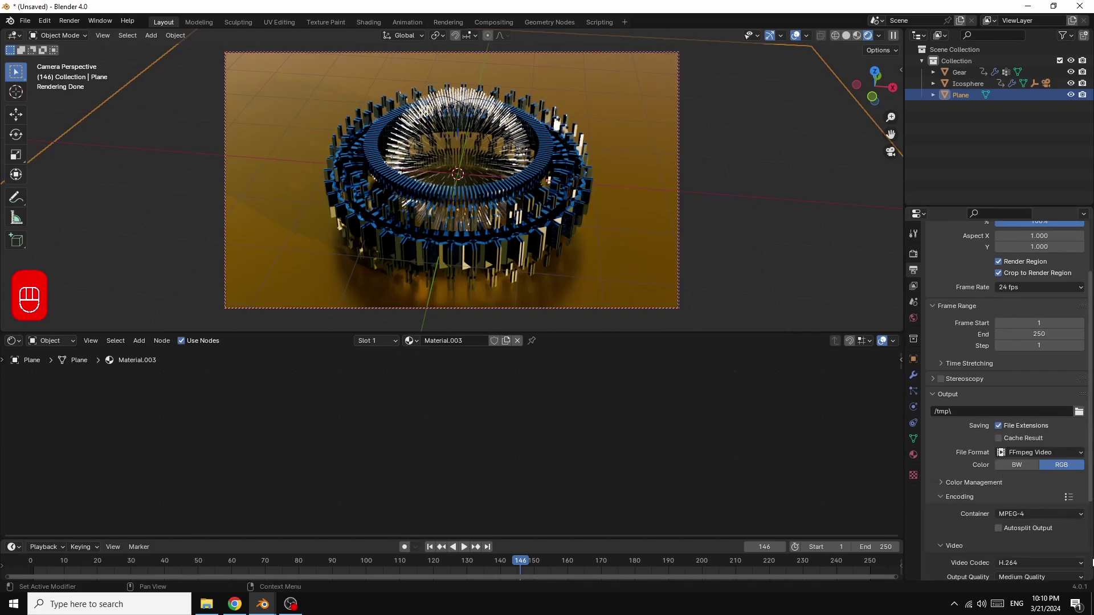
pyautogui.click(1009, 532)
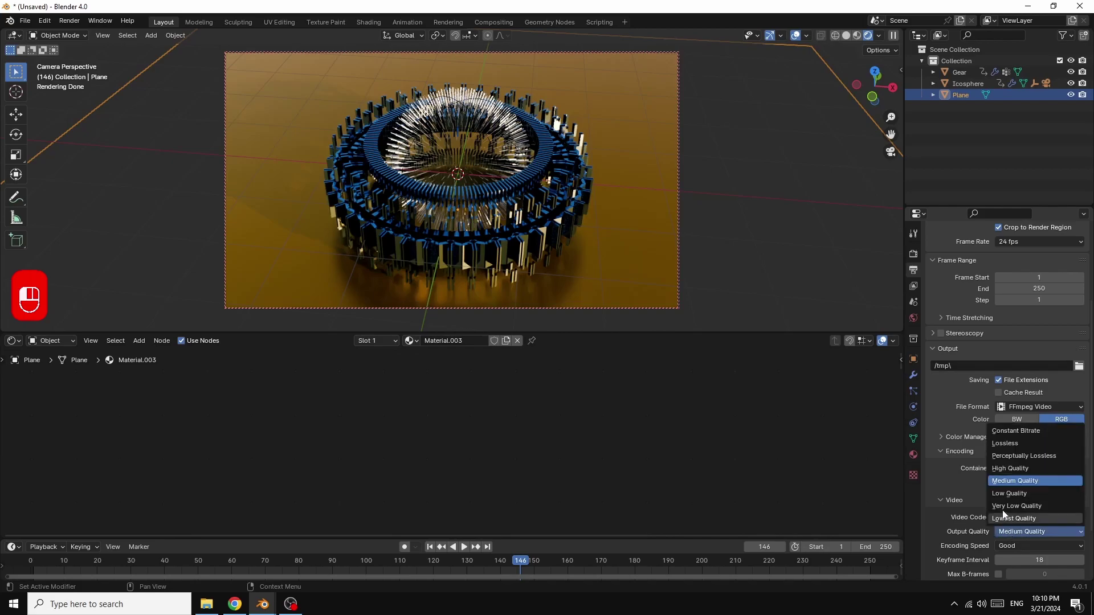
pyautogui.click(1002, 468)
pyautogui.scroll(-3, 1061, 518)
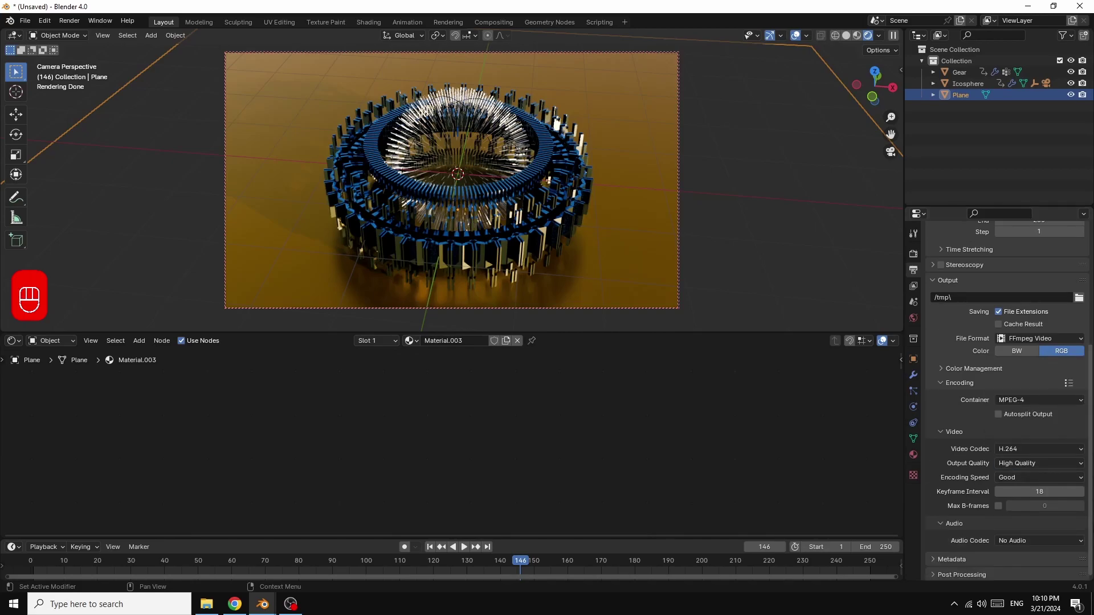
pyautogui.click(66, 23)
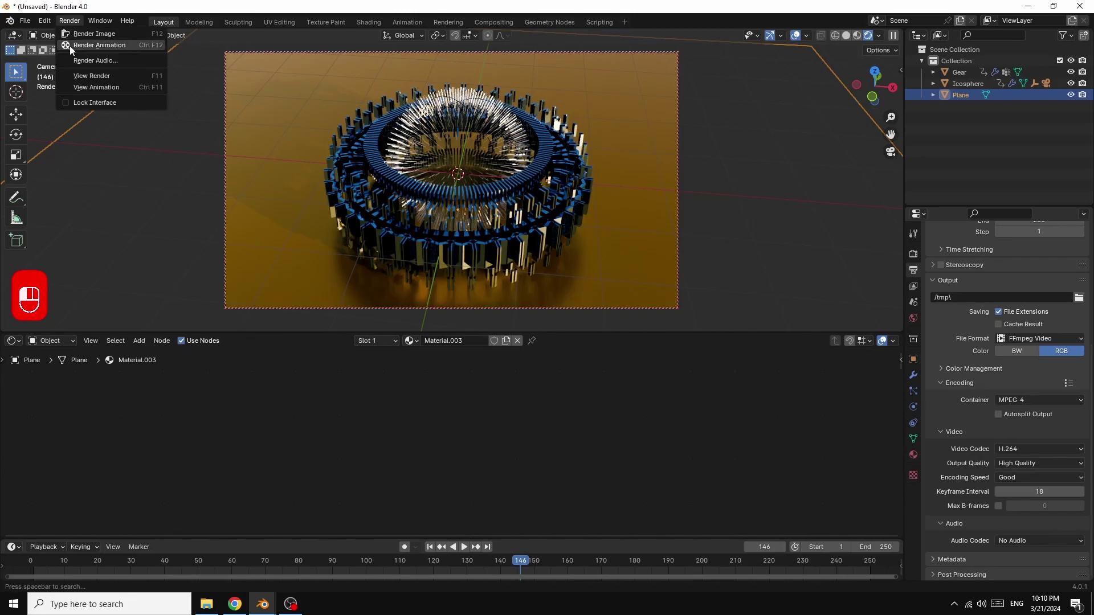
pyautogui.click(114, 46)
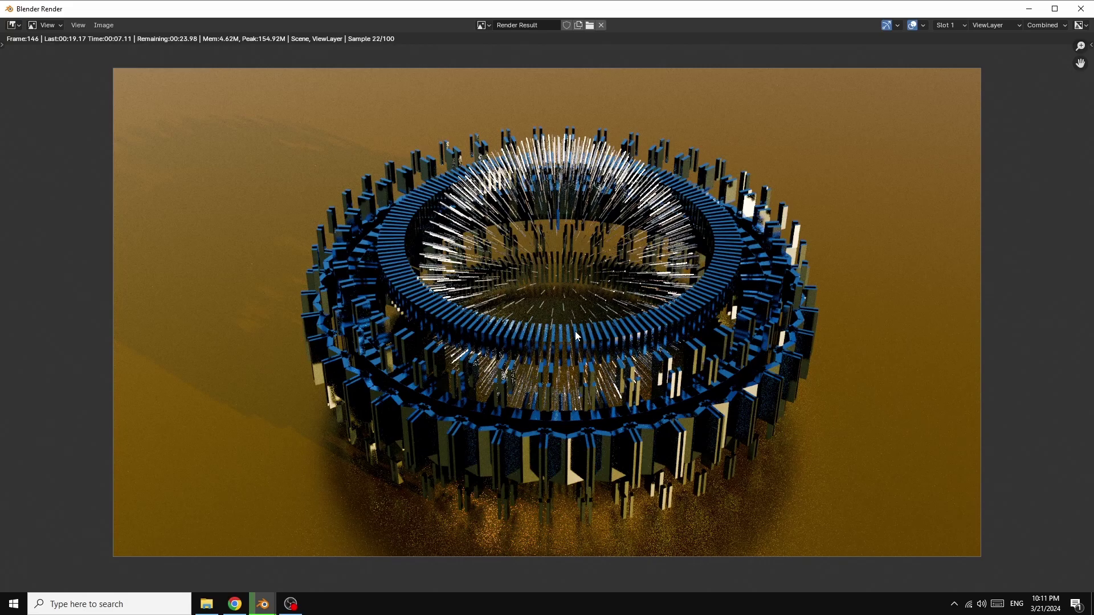